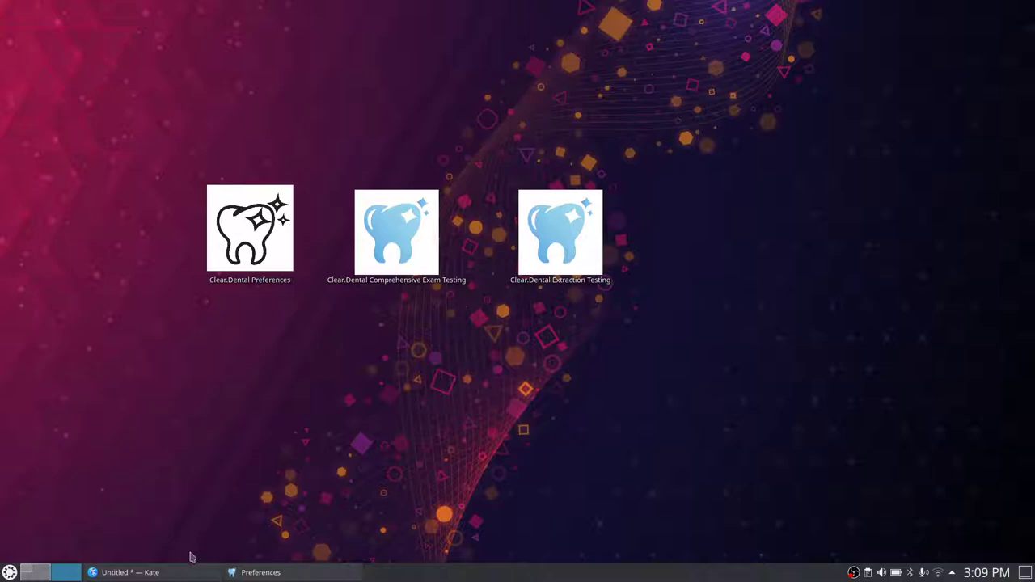
- Switch to the Kate text editor to read the design notes and hide it again
click(179, 574)
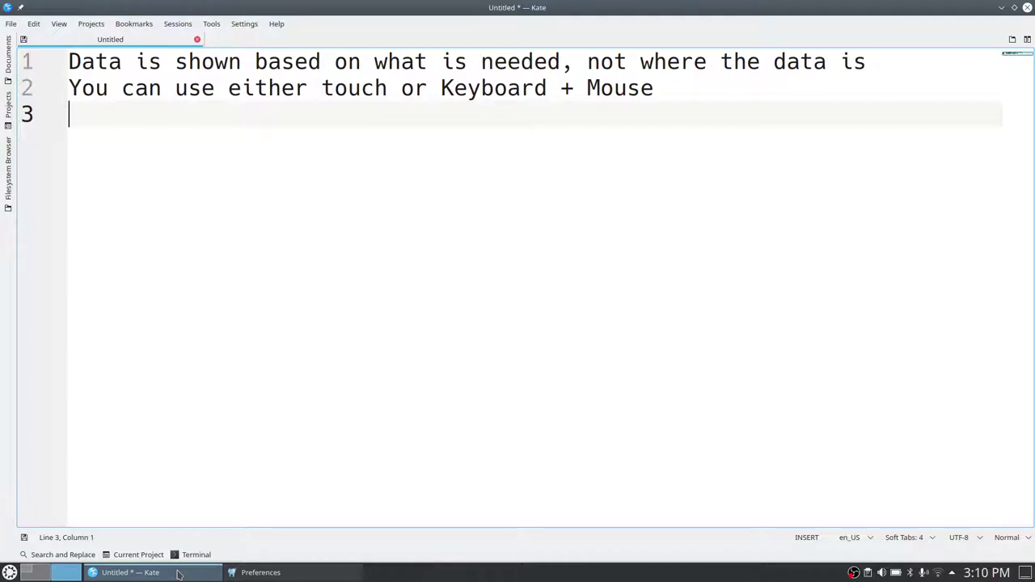
click(178, 574)
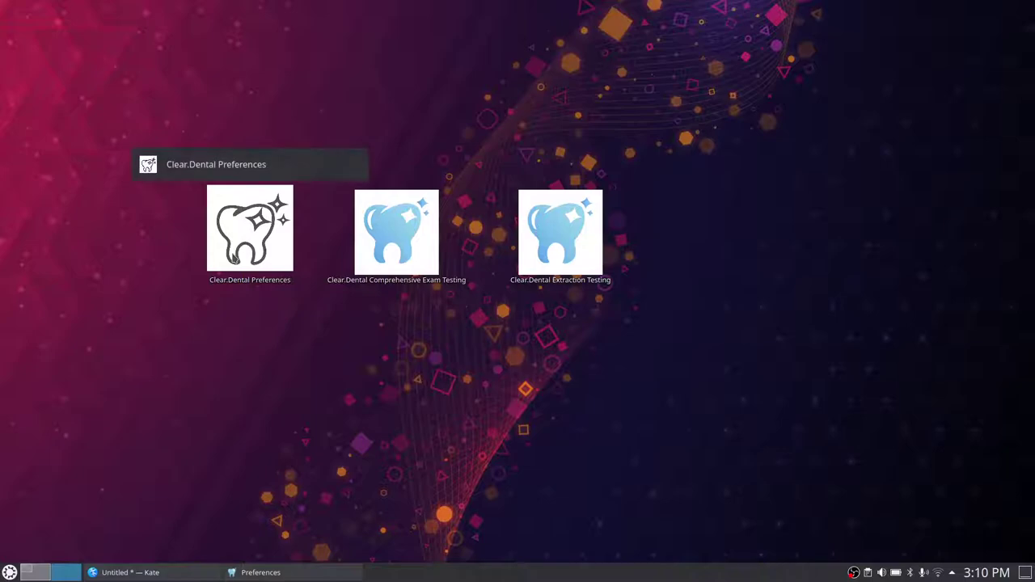
- Open Clear.Dental Preferences, review the general dentist's provider settings and return to the home page
double_click(234, 258)
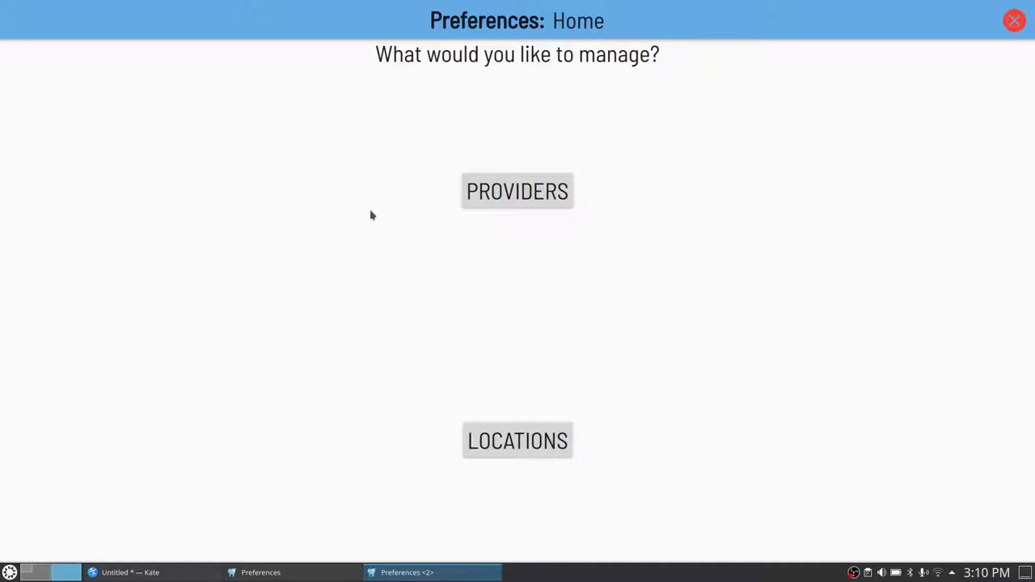
click(488, 207)
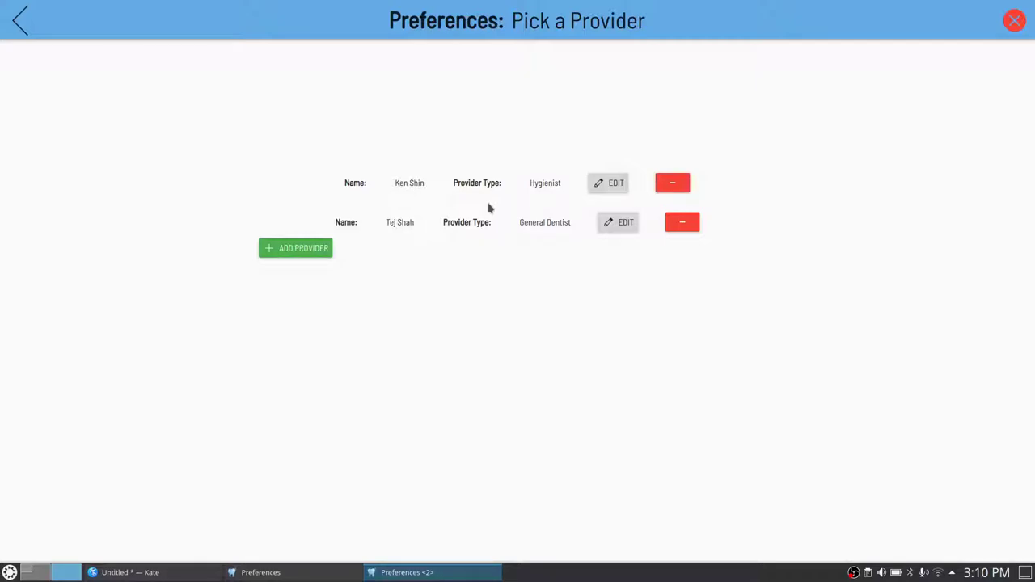
click(627, 228)
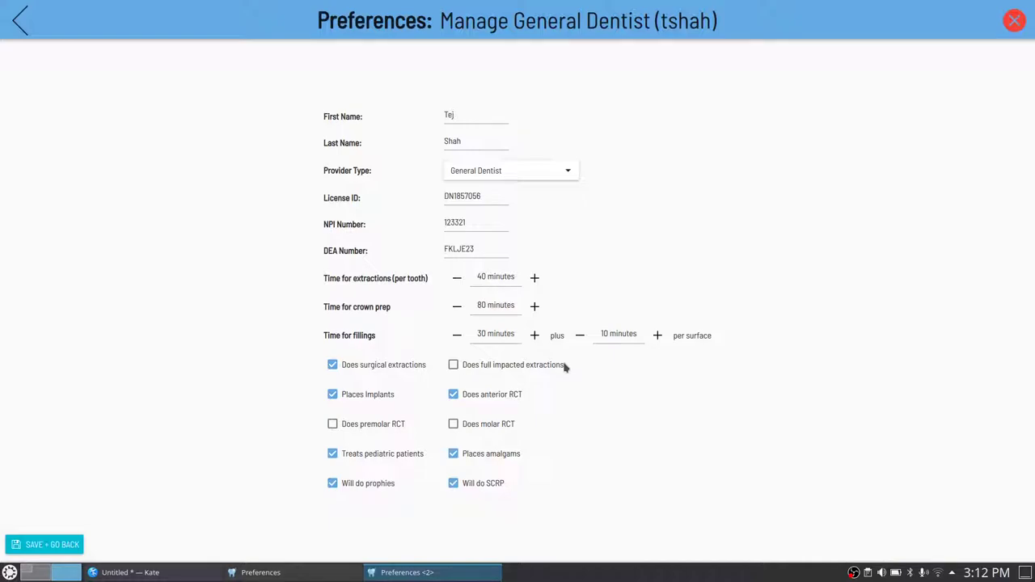
click(20, 25)
click(19, 24)
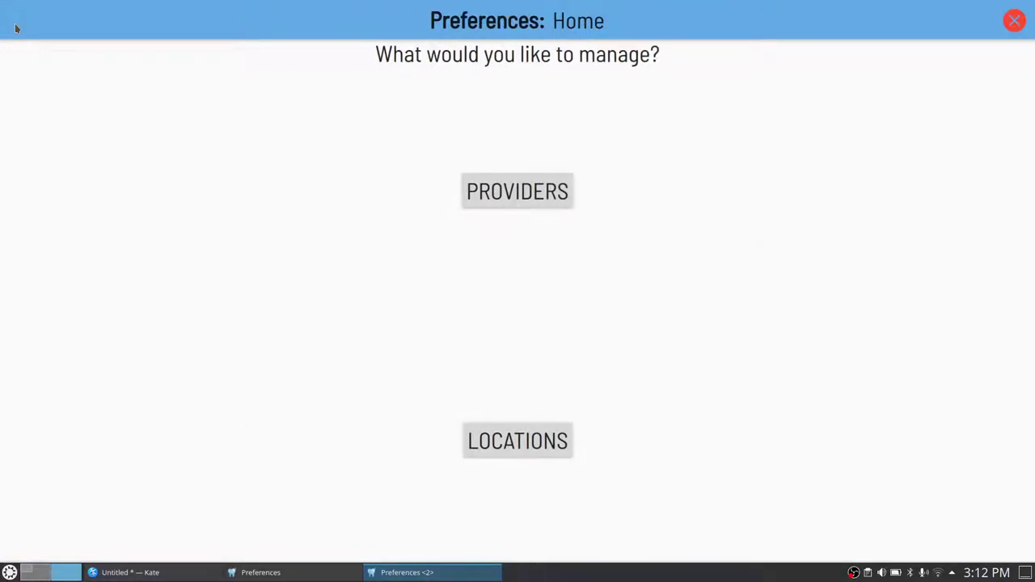
- Review the general dentist's and the hygienist's provider settings and return to the home page
click(493, 201)
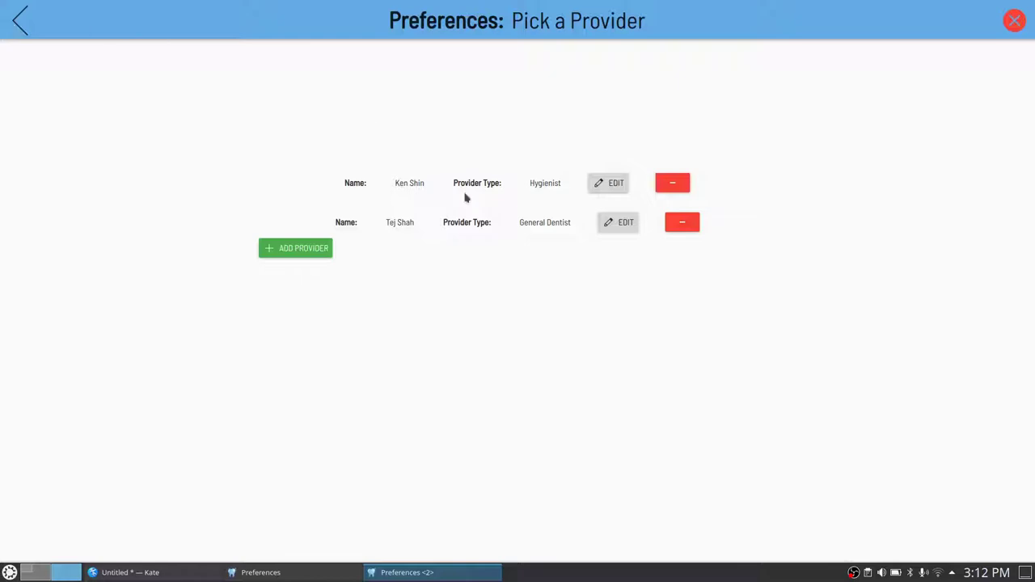
click(609, 230)
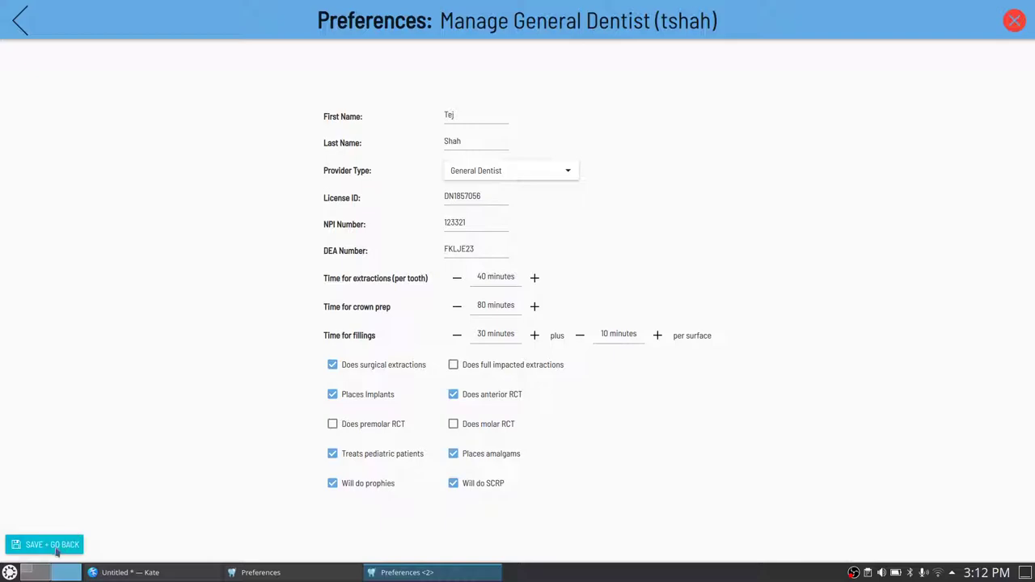
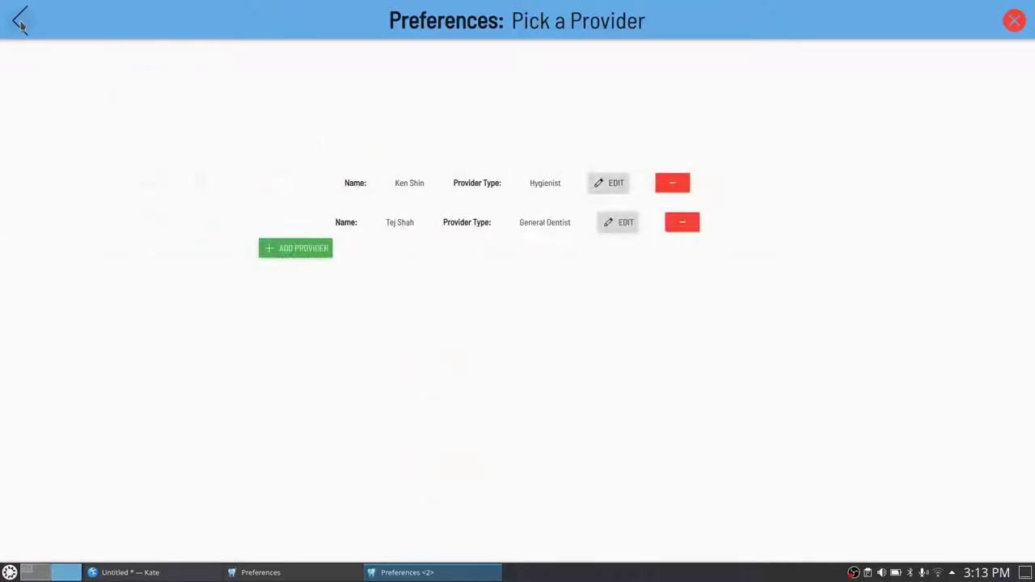
click(602, 188)
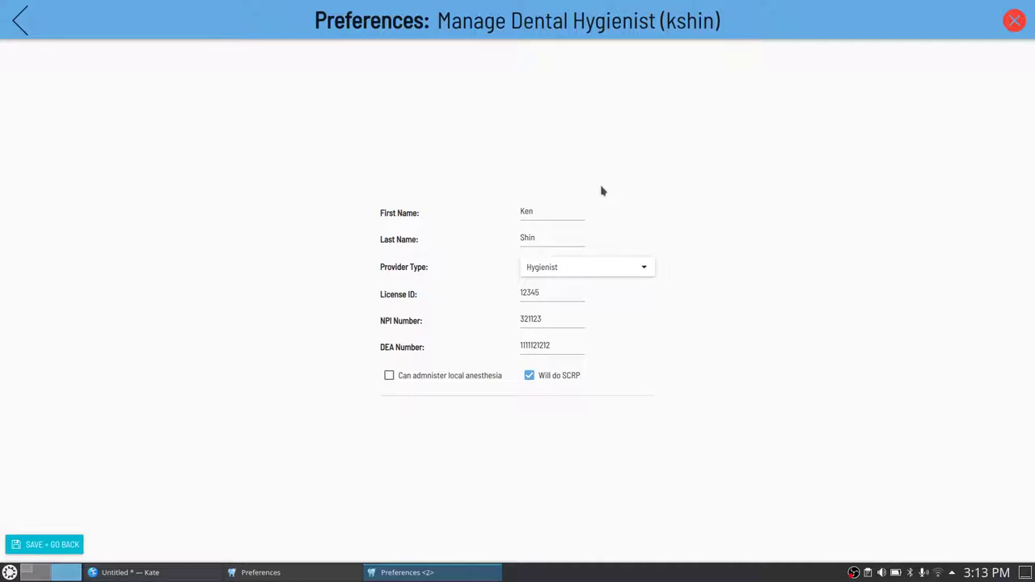
click(18, 22)
click(17, 22)
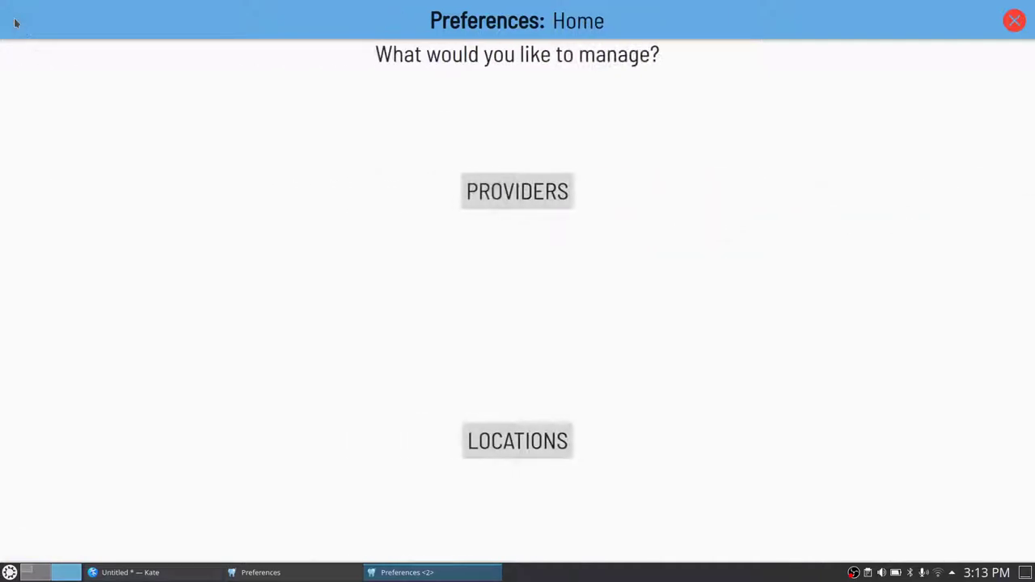
- Open the open days and hours of the Zen Family Dental location
click(477, 439)
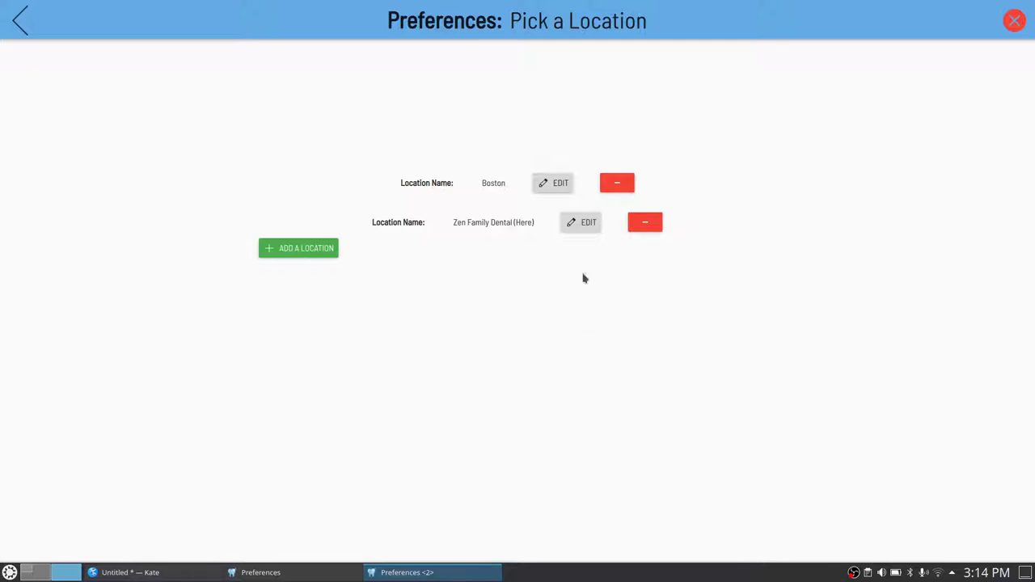
click(579, 223)
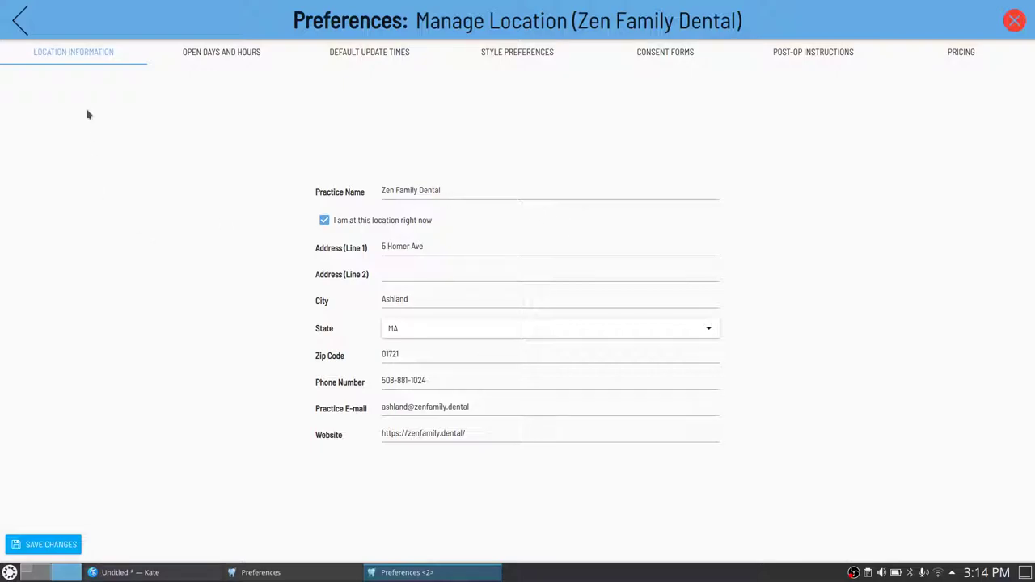
click(203, 56)
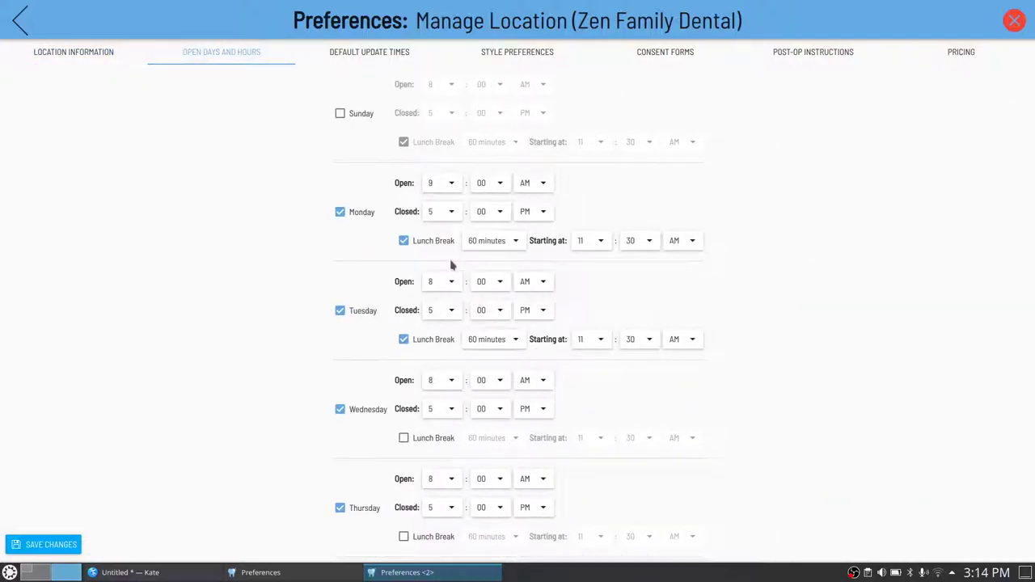
- Enable a 30-minute lunch break for Wednesday and save the location's changes
scroll(590, 202, down, 3)
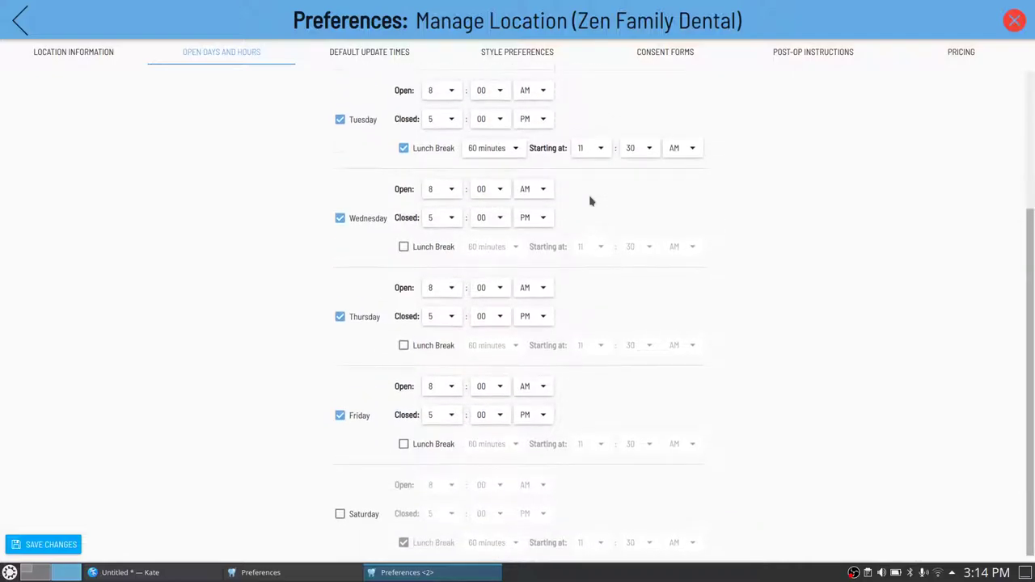
click(432, 251)
click(495, 249)
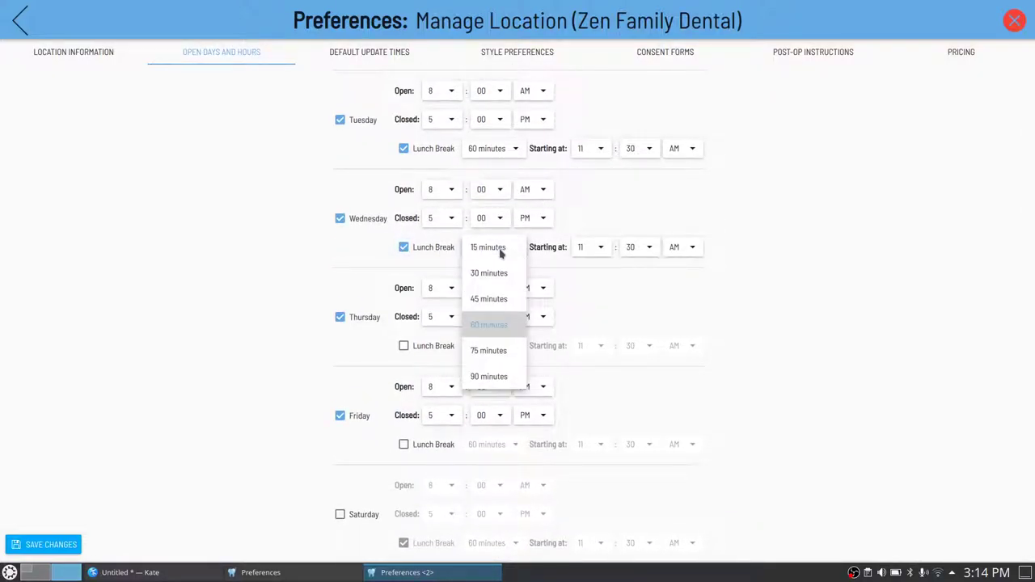
click(495, 283)
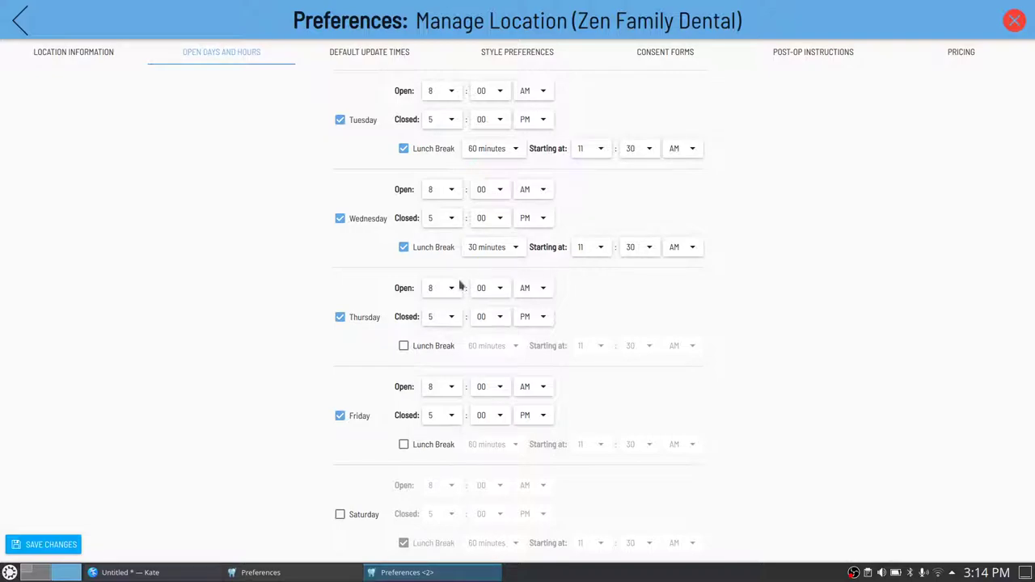
scroll(453, 317, up, 3)
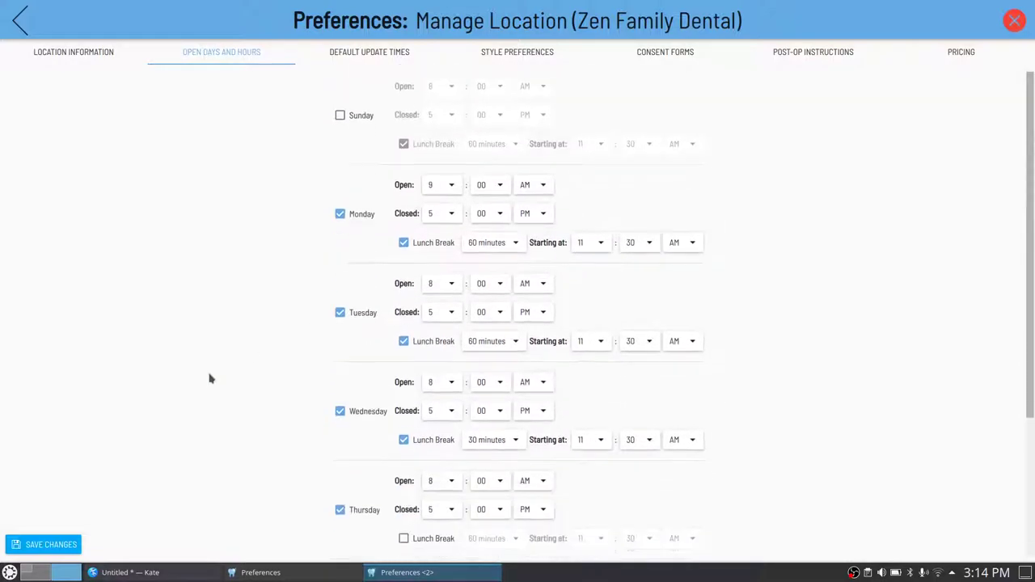
click(58, 547)
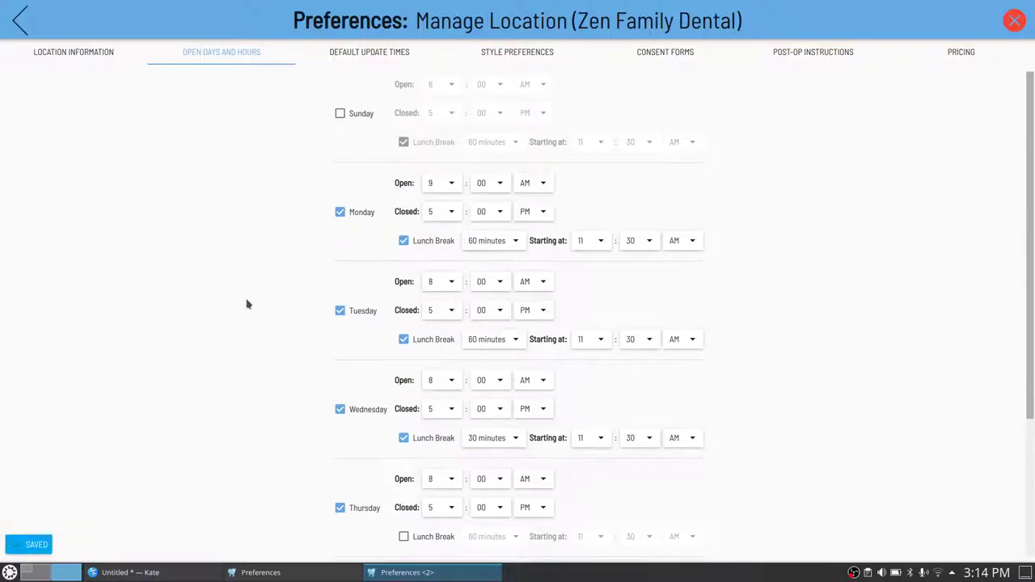
- Review the default update times and choose OptiBond as default bonding agent in the style preferences
click(361, 53)
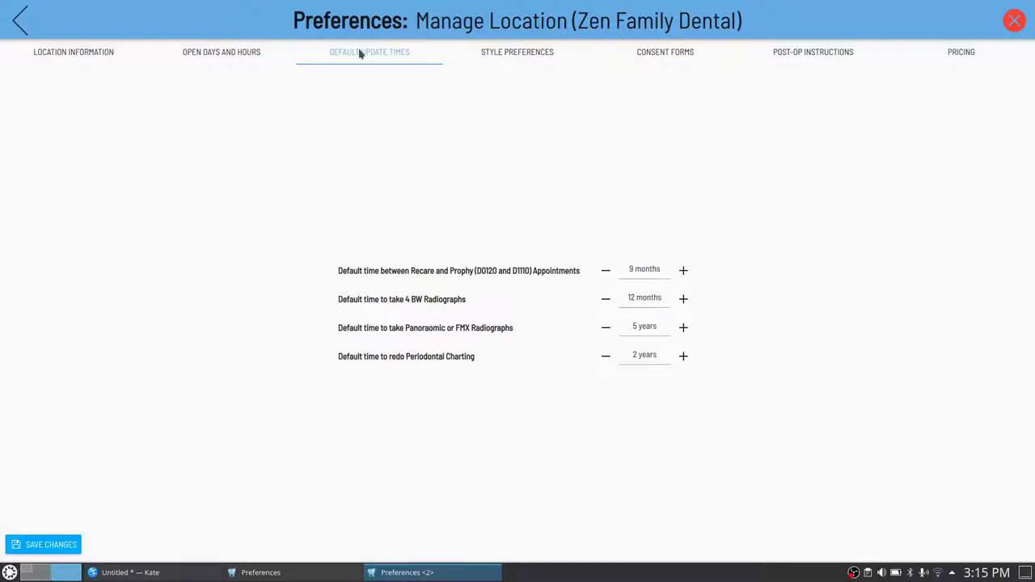
click(511, 55)
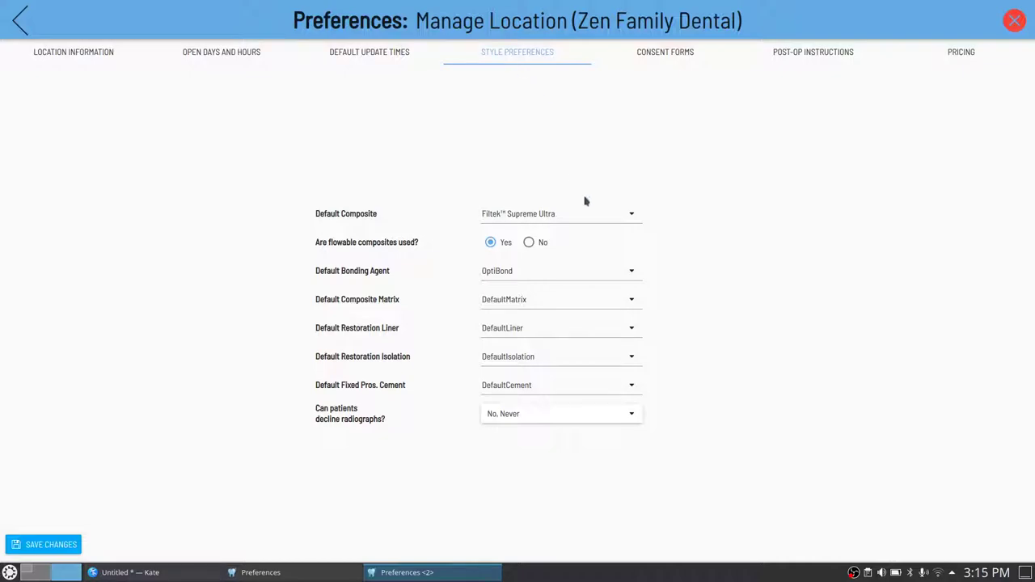
click(633, 272)
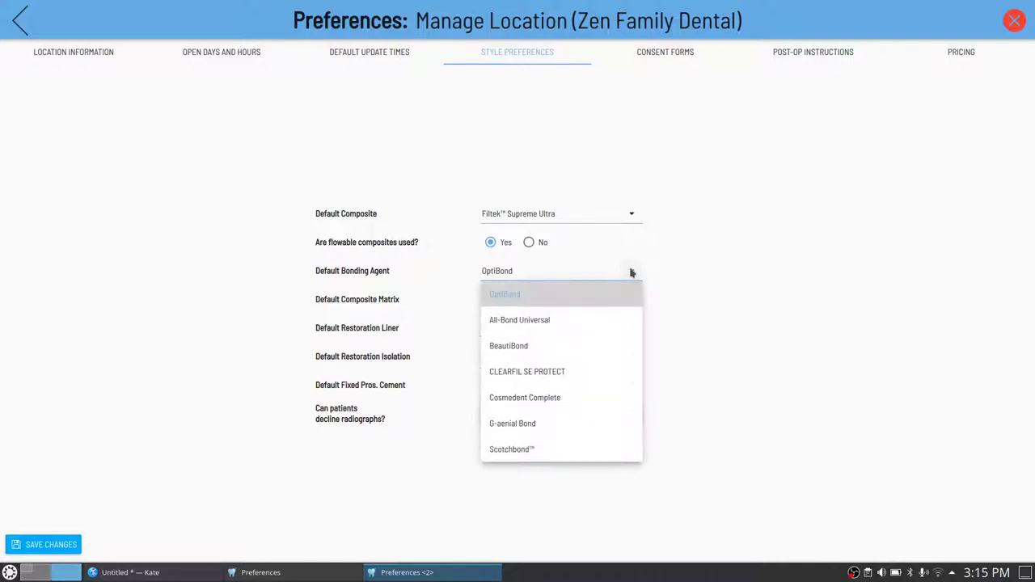
click(564, 299)
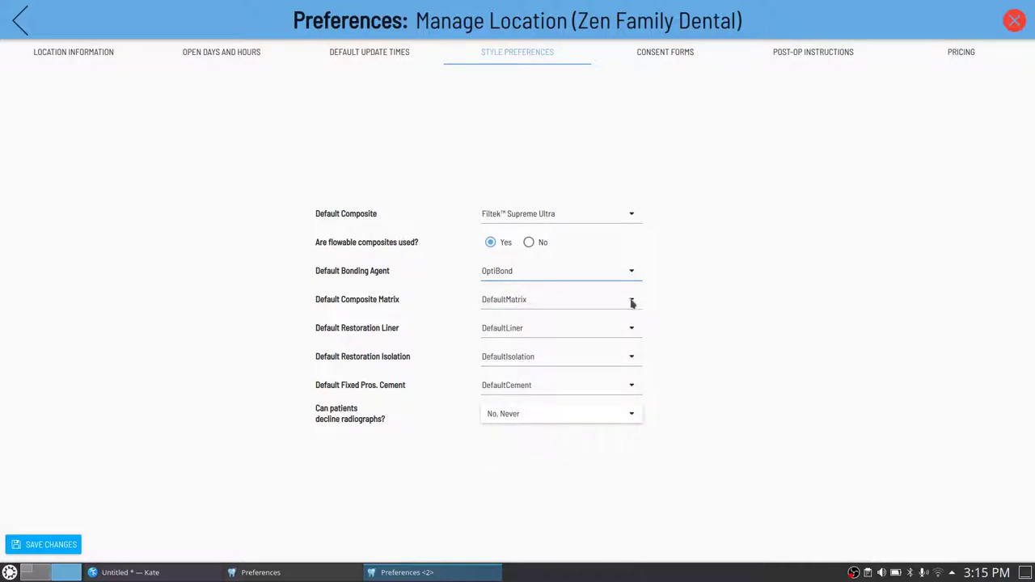
- Set the default composite matrix to Garrison/Composi-Tight
click(630, 300)
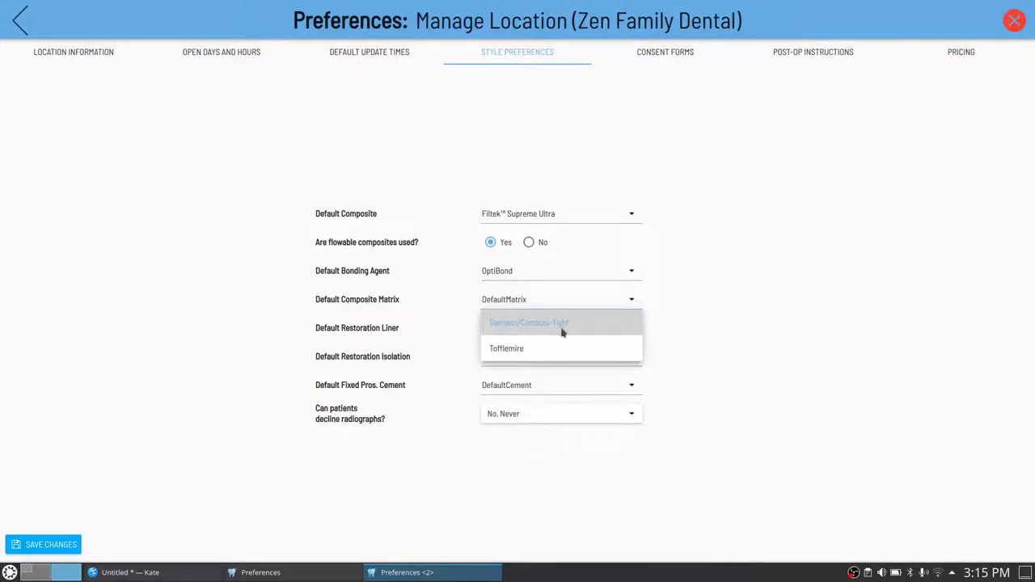
click(565, 329)
click(631, 302)
click(571, 347)
click(628, 301)
click(581, 323)
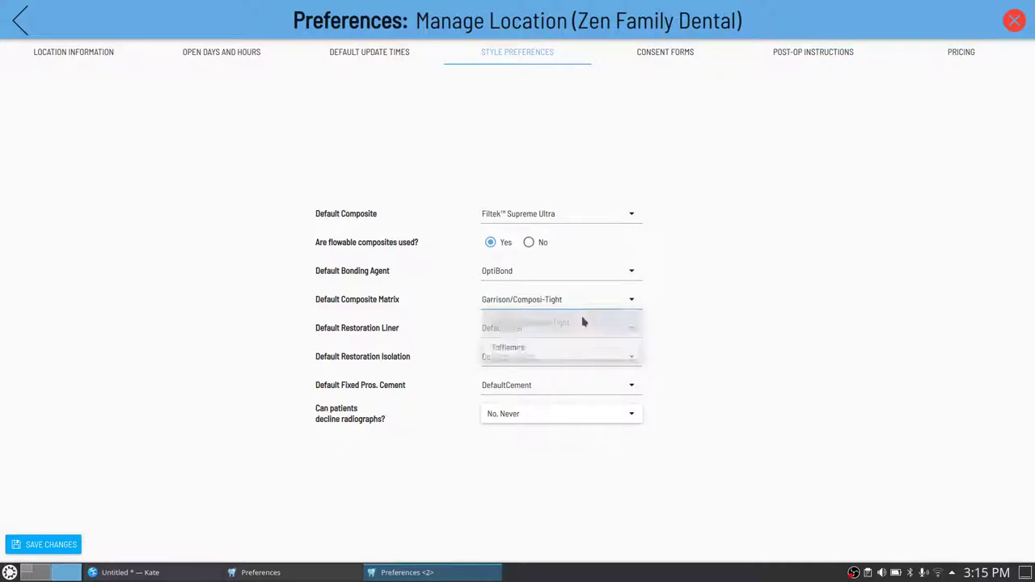
- Set the default restoration liner to Durelon™ and the default restoration isolation to Cotton
click(631, 329)
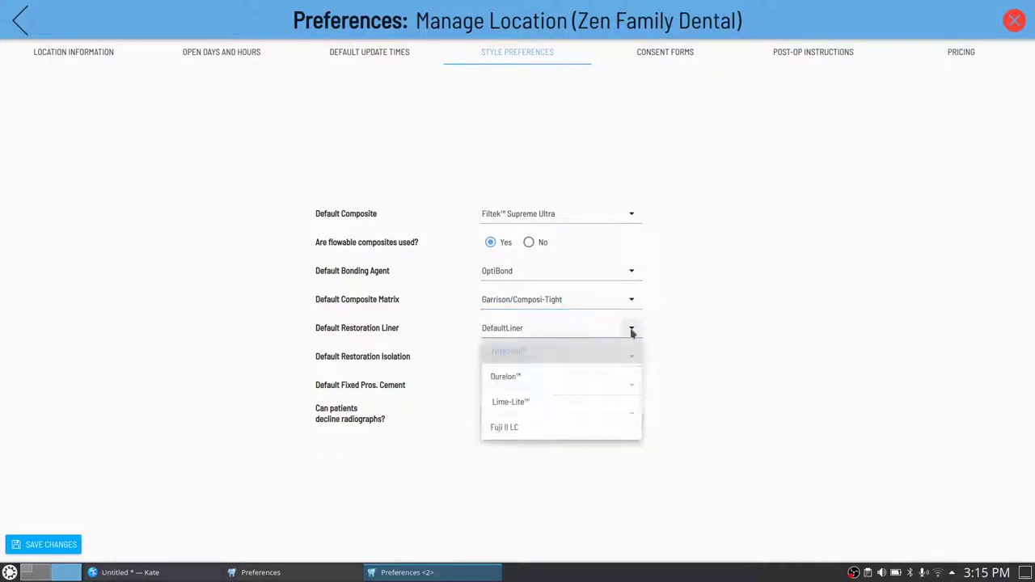
click(560, 382)
click(631, 359)
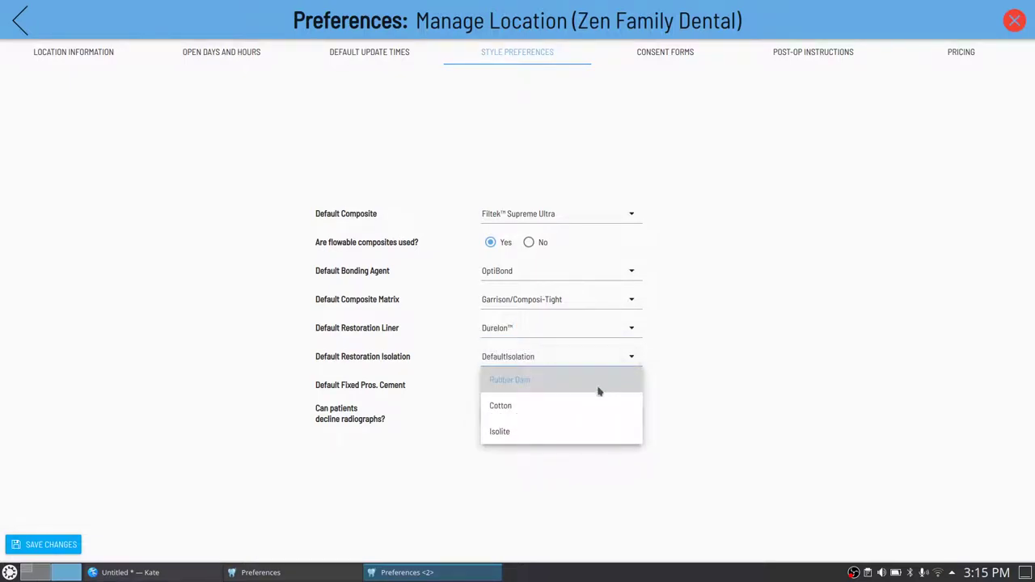
click(574, 407)
- Set the default fixed pros. cement to RelyX™ Unicem, allow declining radiographs only with a consent form, and save the changes
click(633, 387)
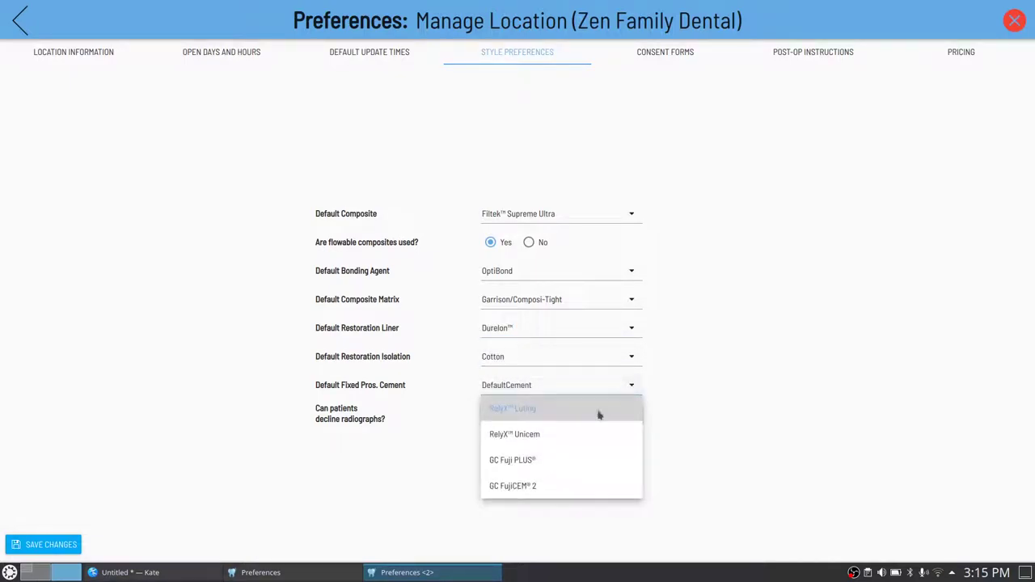
click(538, 442)
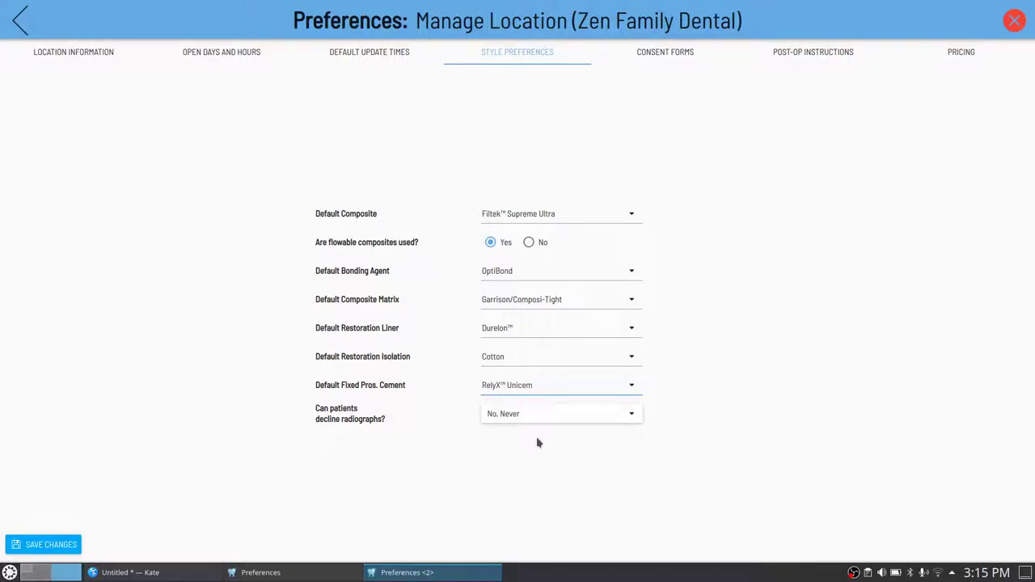
click(527, 414)
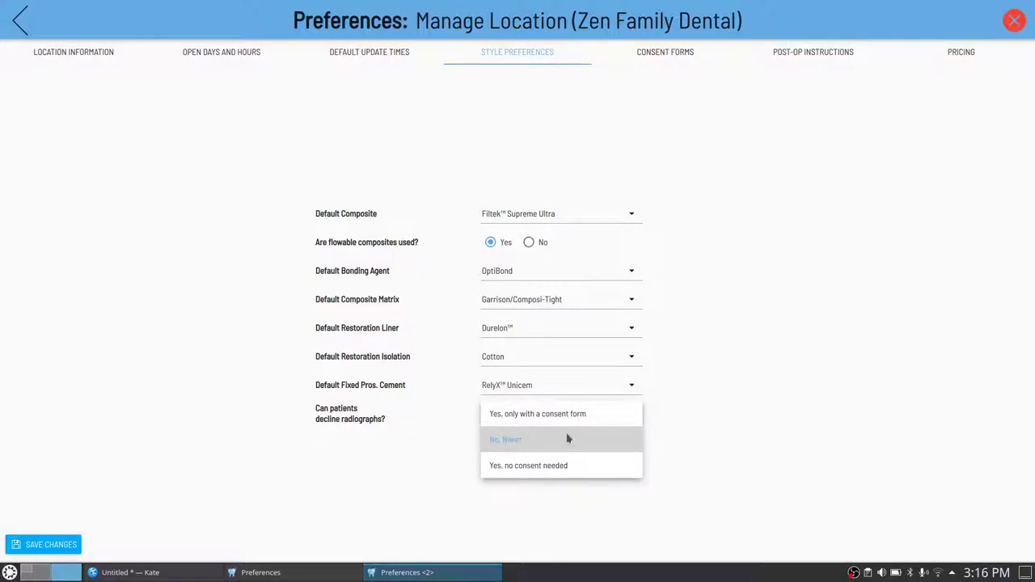
click(545, 416)
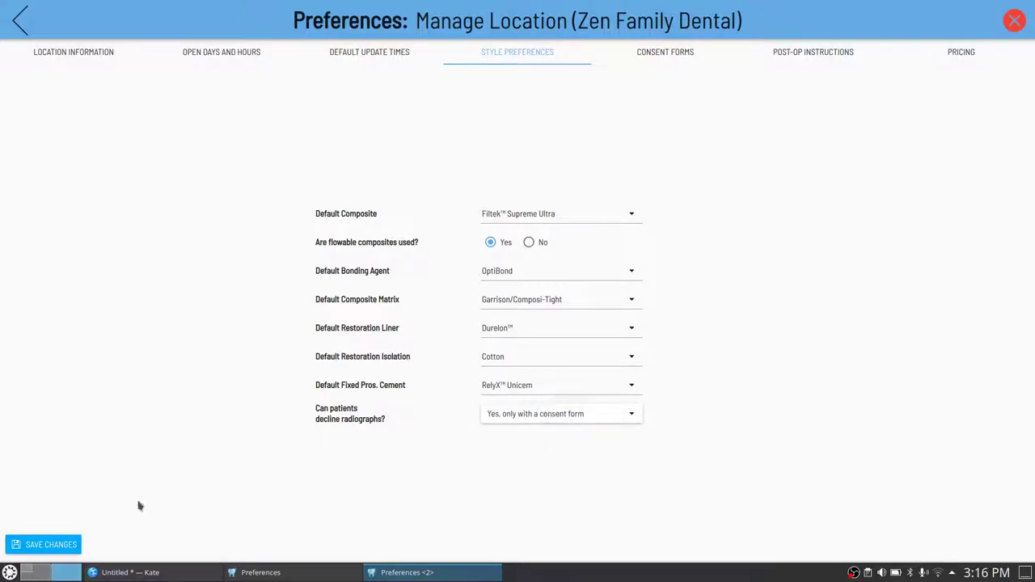
click(50, 548)
- Replace the default restoration liner with the custom entry "Some other liner" and save the changes
key(BackSpace)
key(BackSpace)
key(BackSpace)
key(BackSpace)
key(BackSpace)
key(BackSpace)
key(BackSpace)
key(BackSpace)
text(Some o)
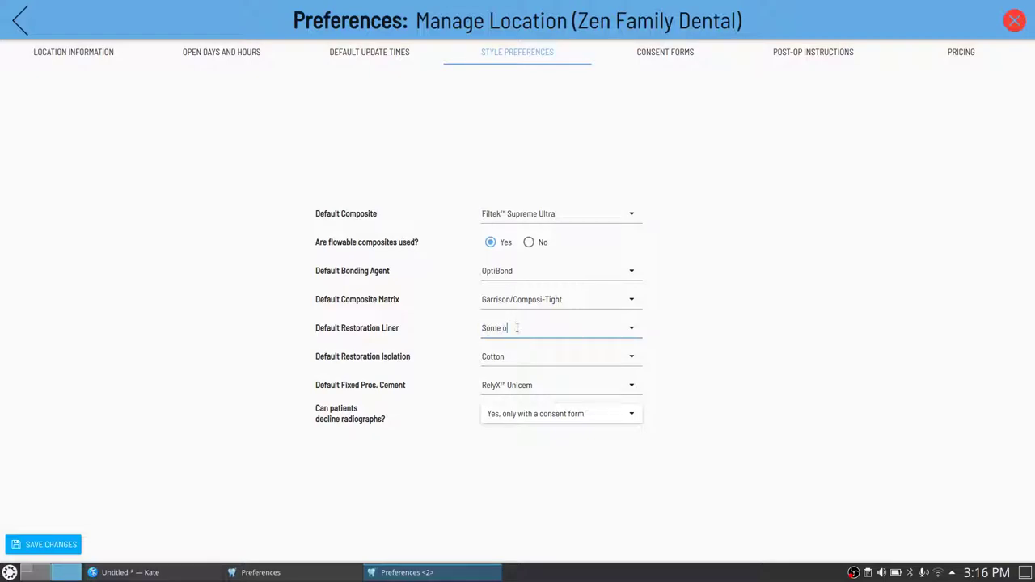
text(ther liner)
click(51, 544)
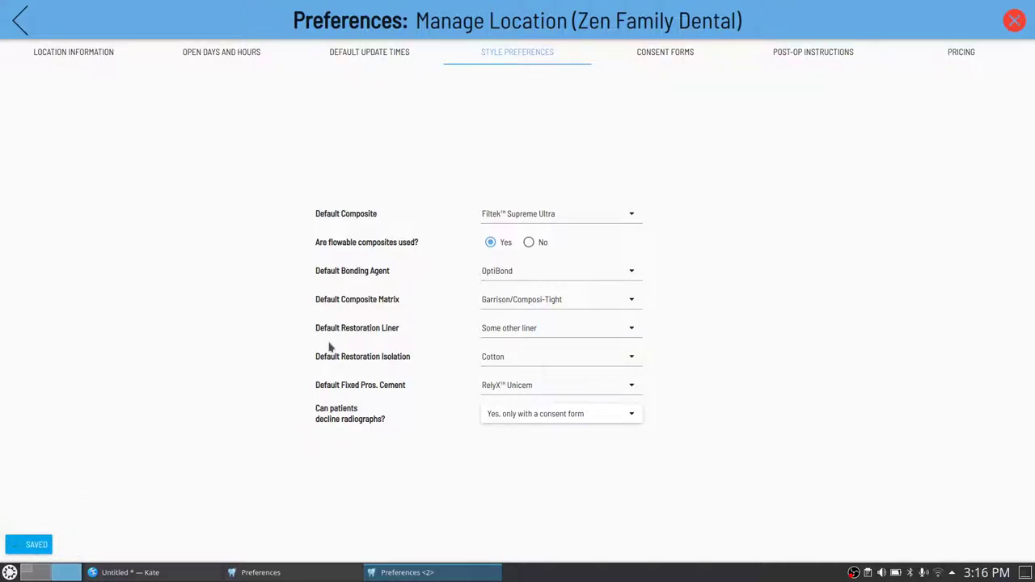
- Review the location's consent forms, from the new patient forms through the fixed and removable pros forms
click(651, 58)
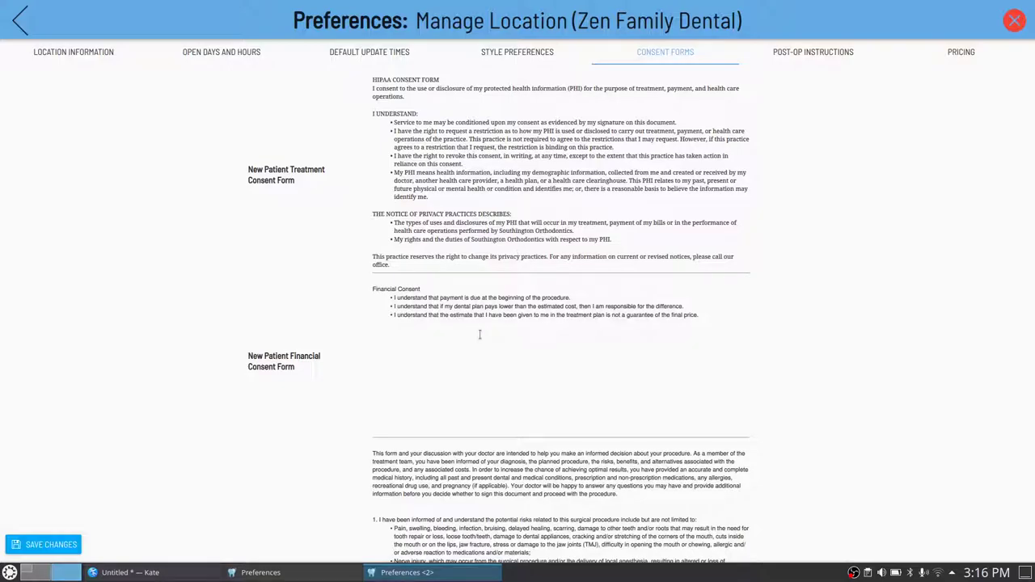
scroll(487, 323, down, 5)
scroll(561, 315, down, 15)
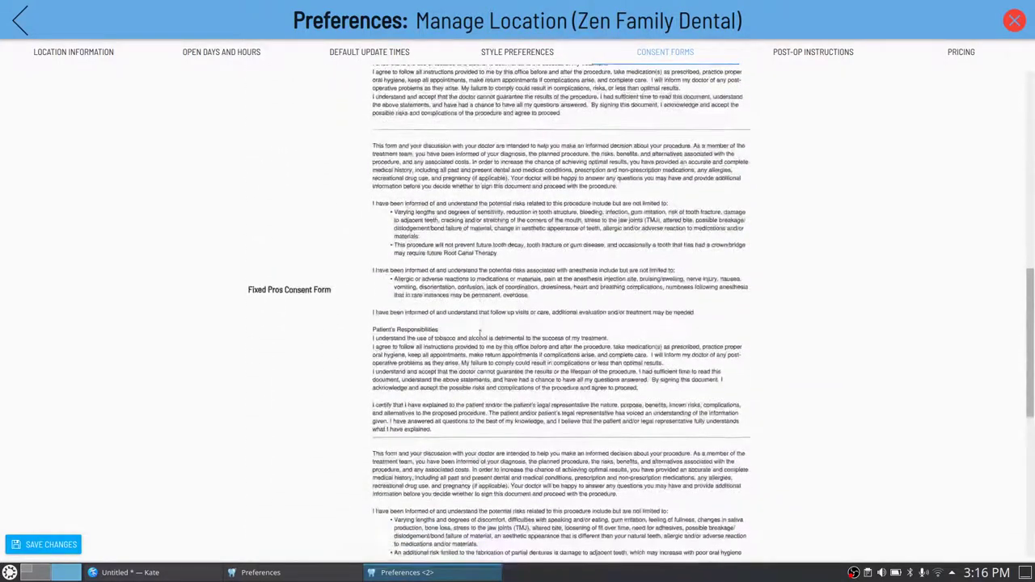
scroll(561, 316, up, 16)
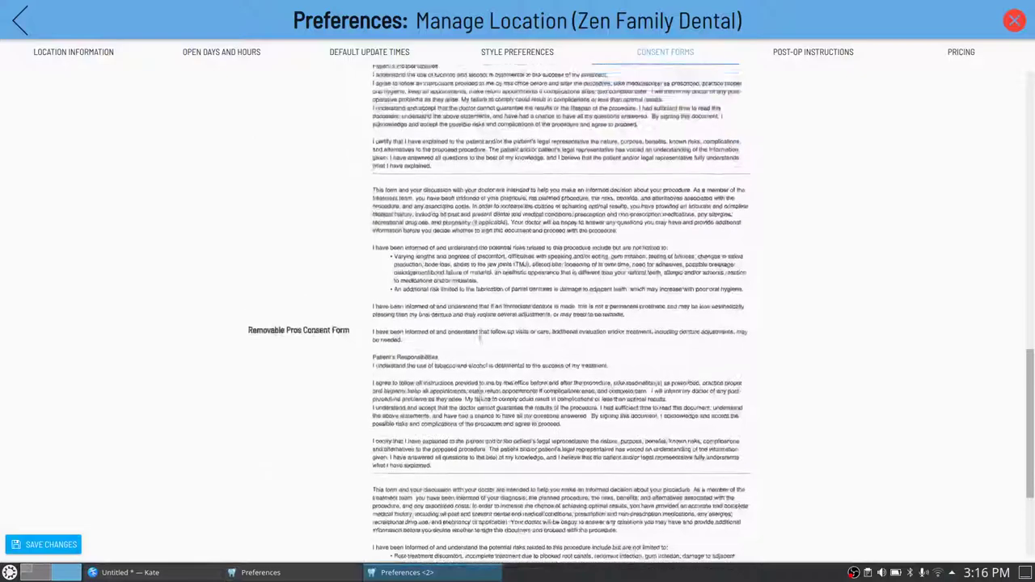
scroll(479, 333, up, 15)
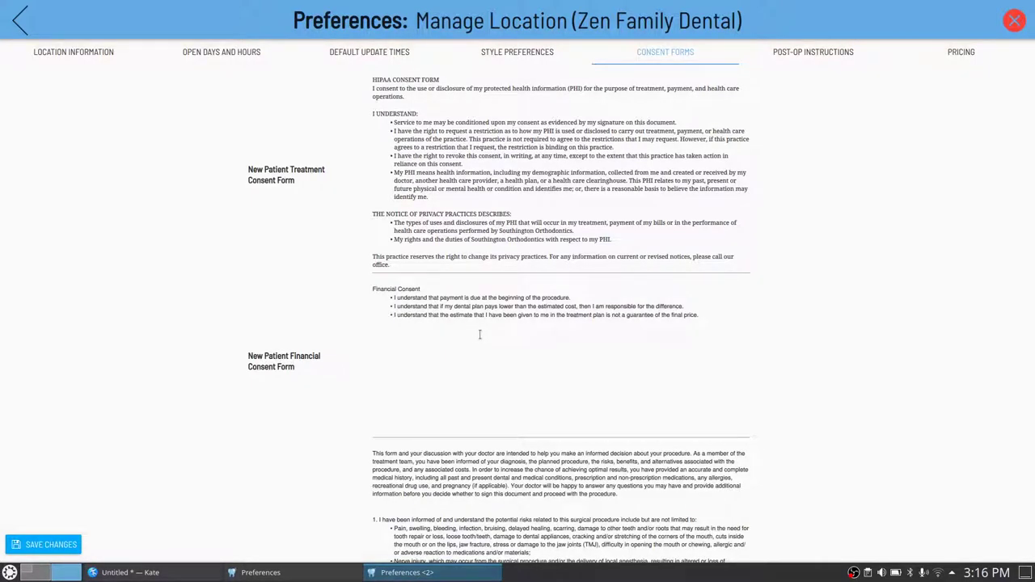
- Review the location's post-op instructions and its procedure price list in US dollars
click(798, 55)
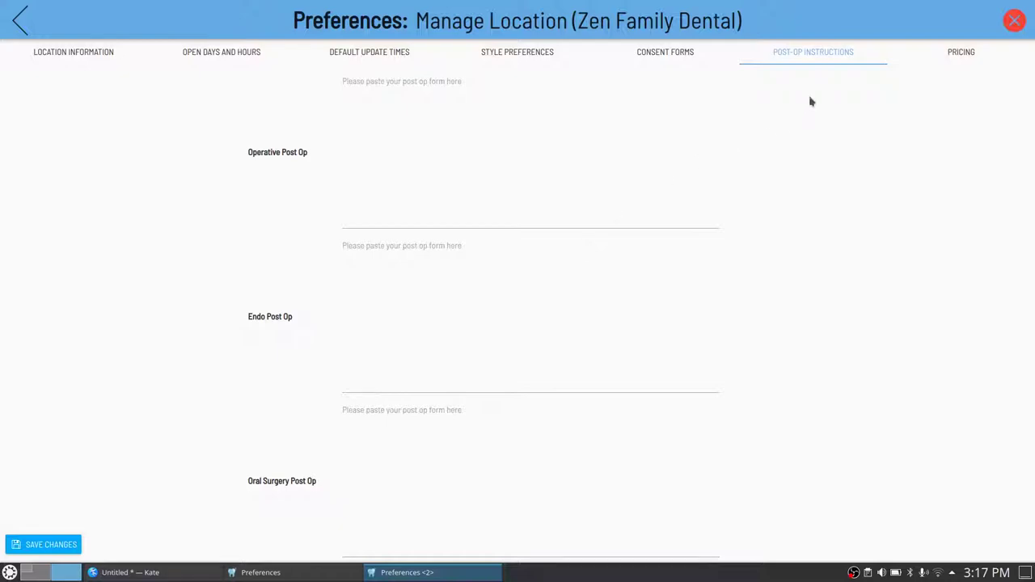
click(953, 55)
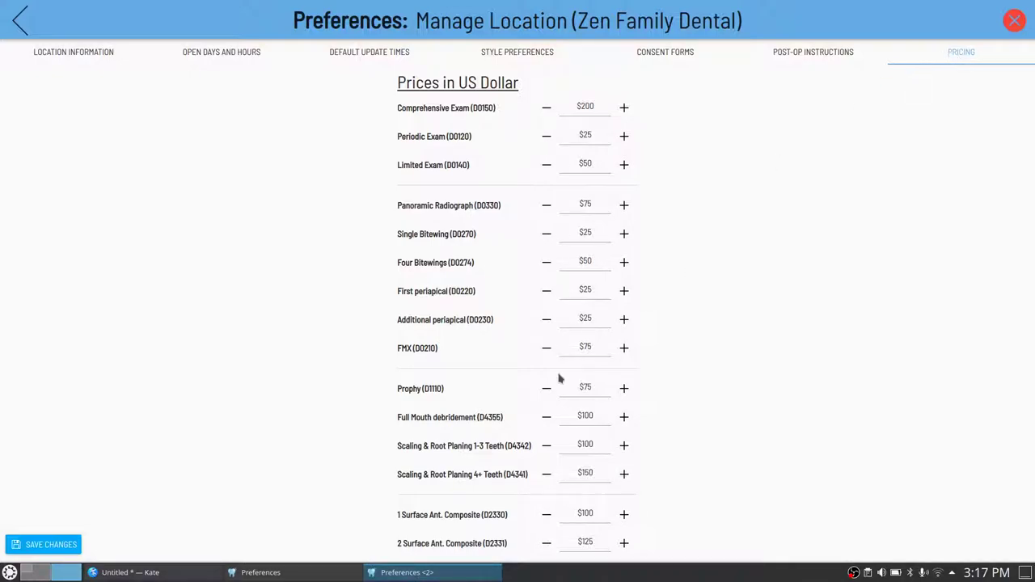
scroll(558, 377, down, 10)
scroll(557, 378, up, 2)
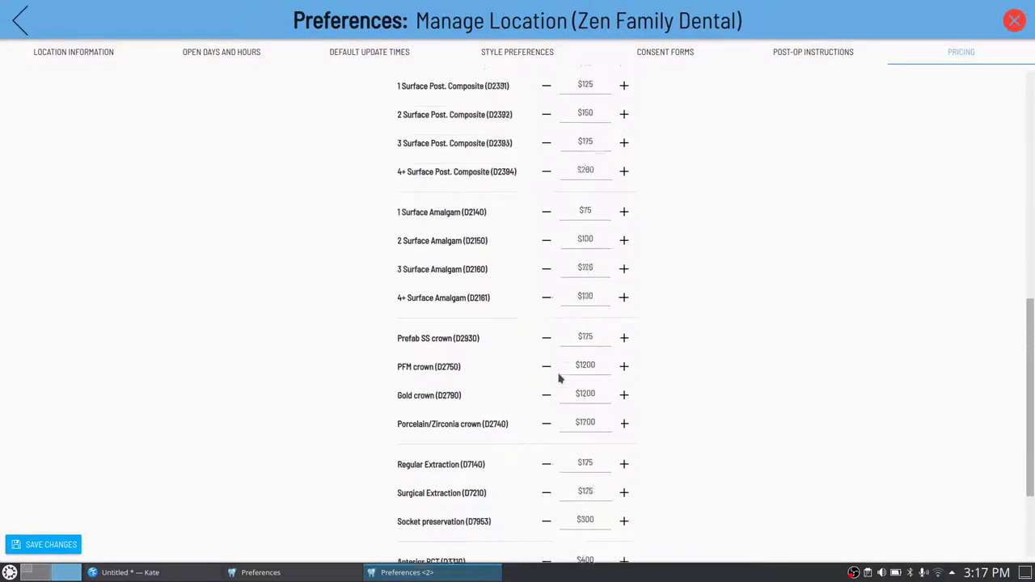
scroll(557, 377, up, 8)
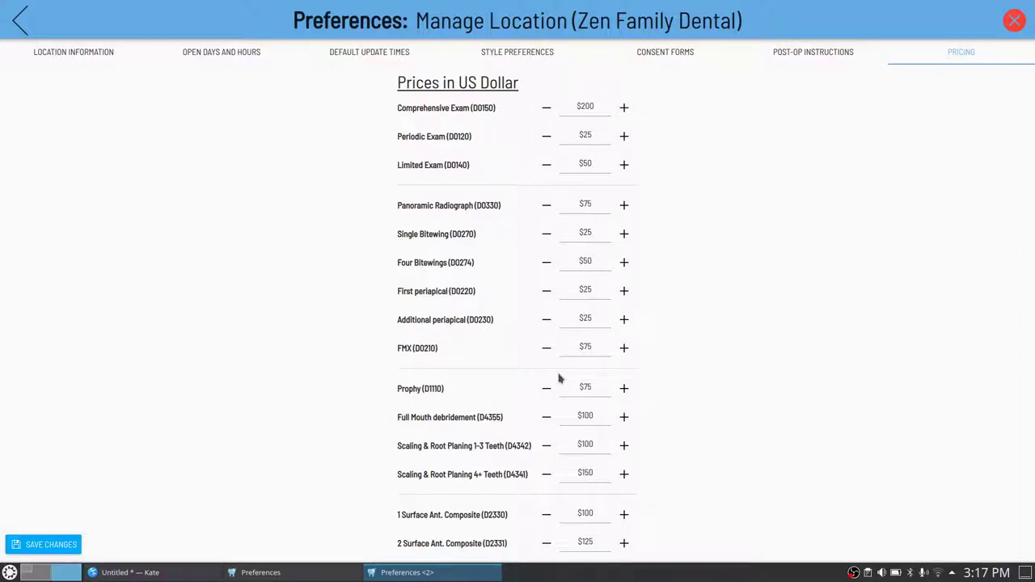
- Leave the Zen Family Dental location settings, return to the Preferences home page and close this Preferences window
click(21, 26)
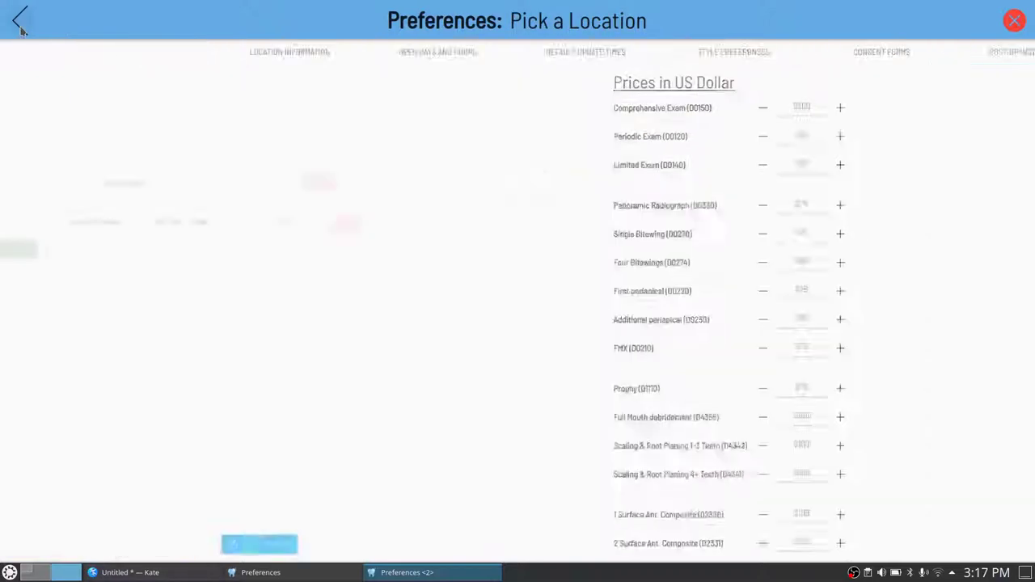
click(20, 25)
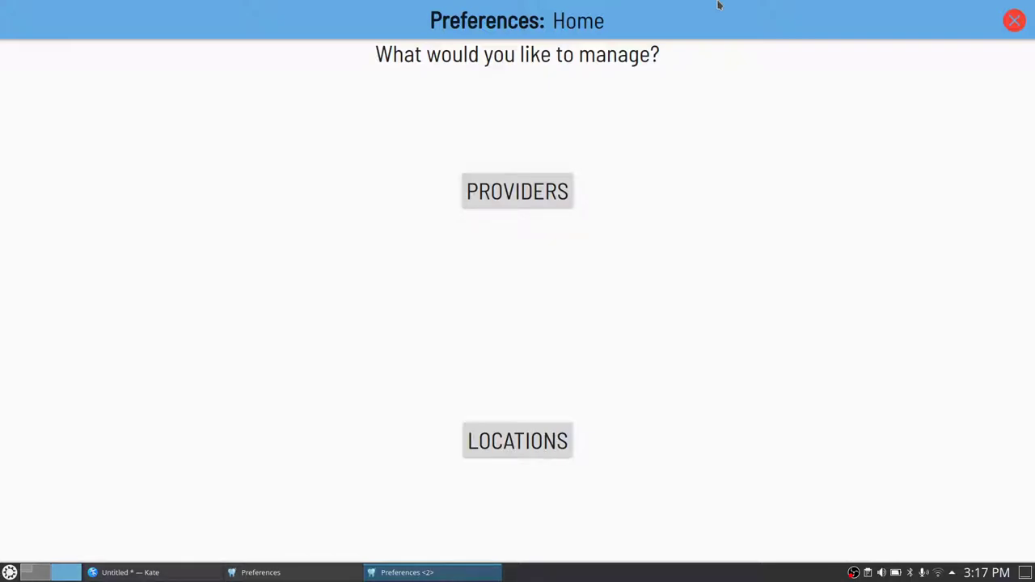
click(1014, 22)
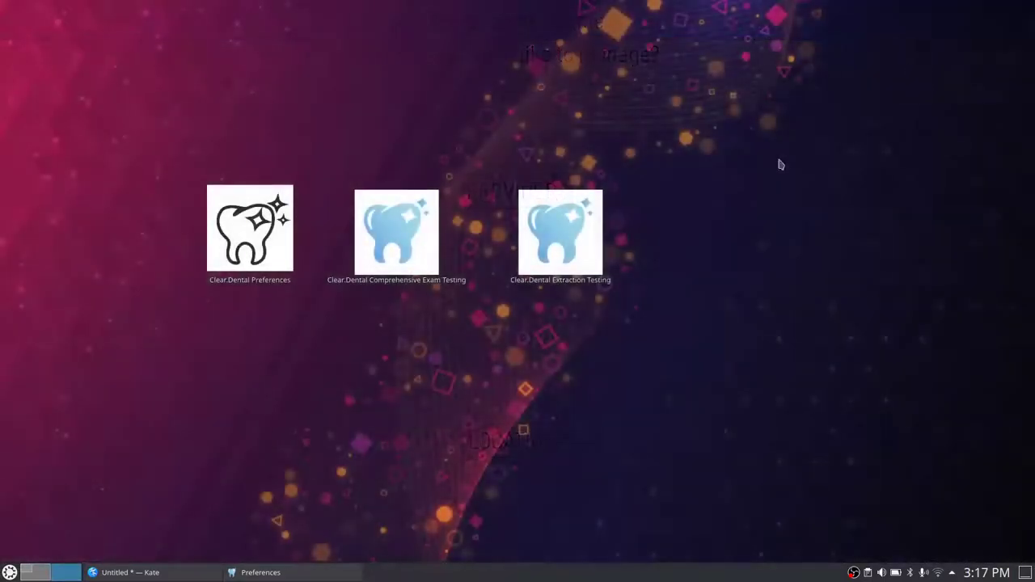
- Switch to the dark-themed Preferences window and open the Zen Family Dental location's information
click(312, 575)
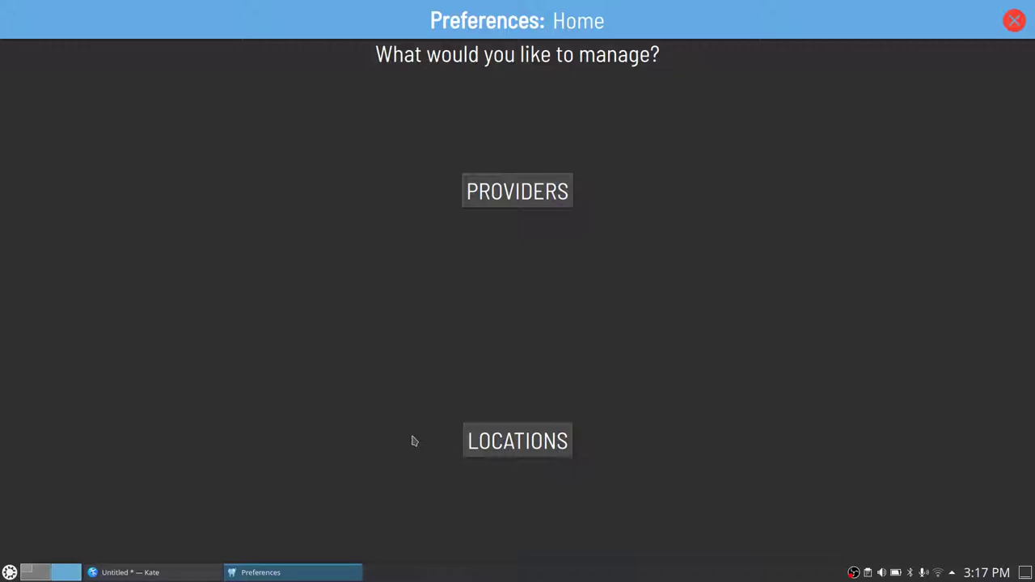
click(492, 441)
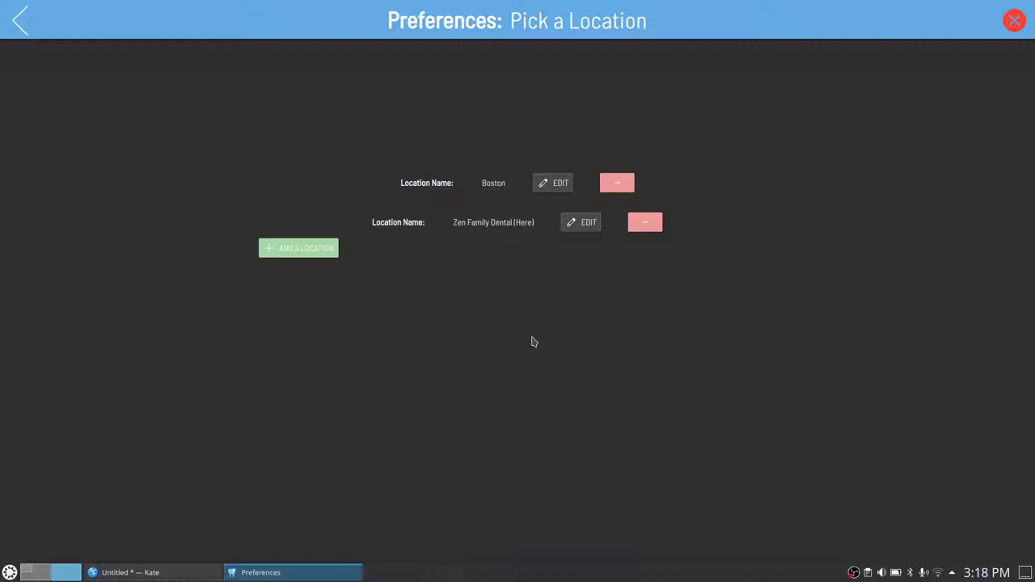
click(580, 228)
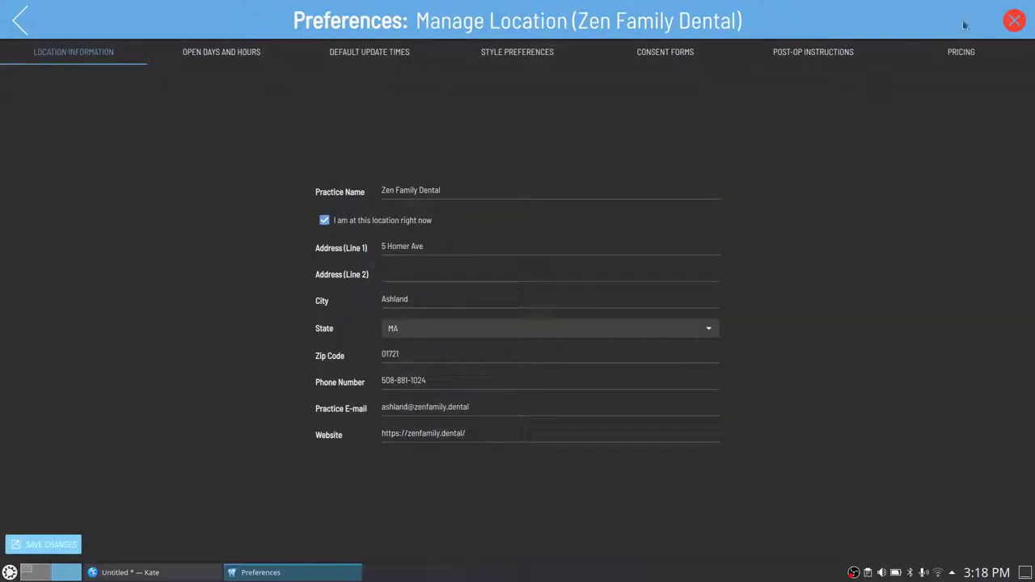
- Close the remaining Preferences window and launch Clear.Dental Comprehensive Exam Testing
click(1016, 20)
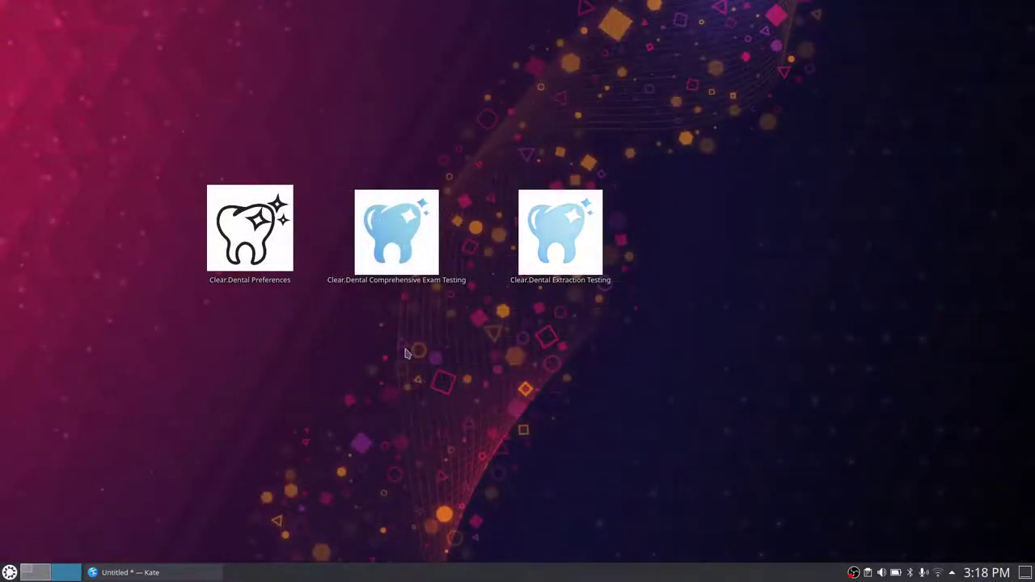
click(392, 243)
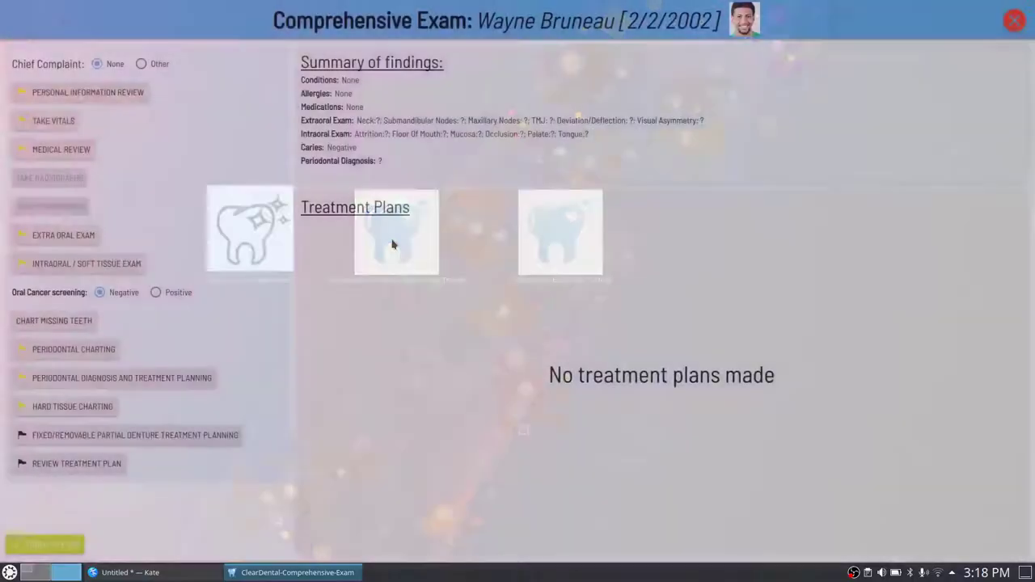
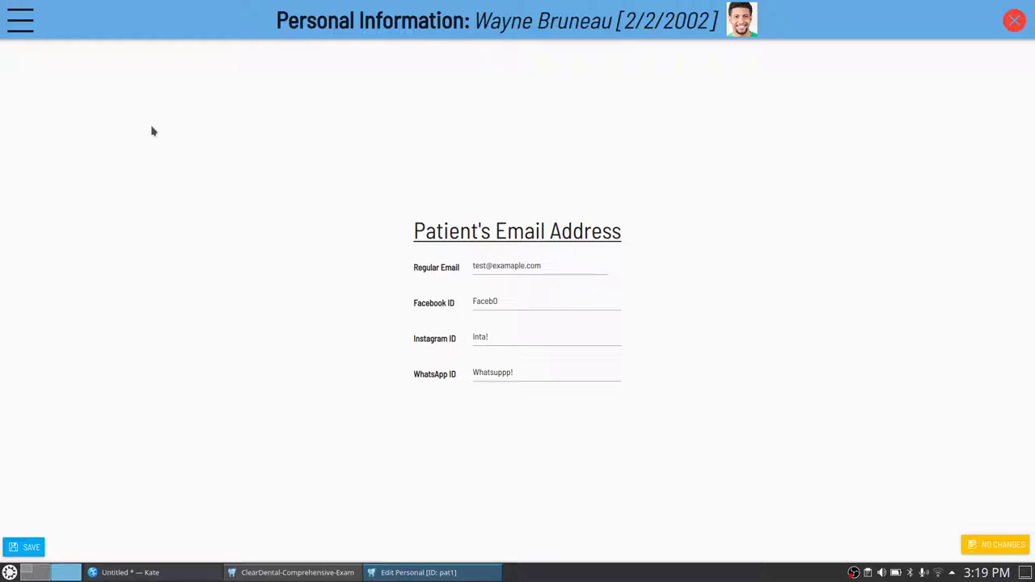
- Review the patient's work information and emergency contact details
click(23, 29)
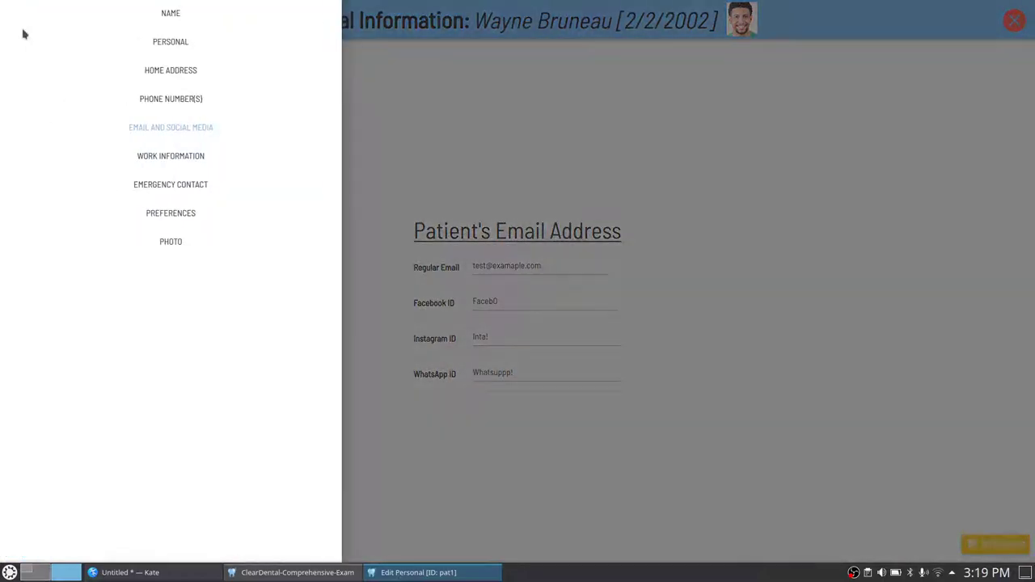
click(150, 161)
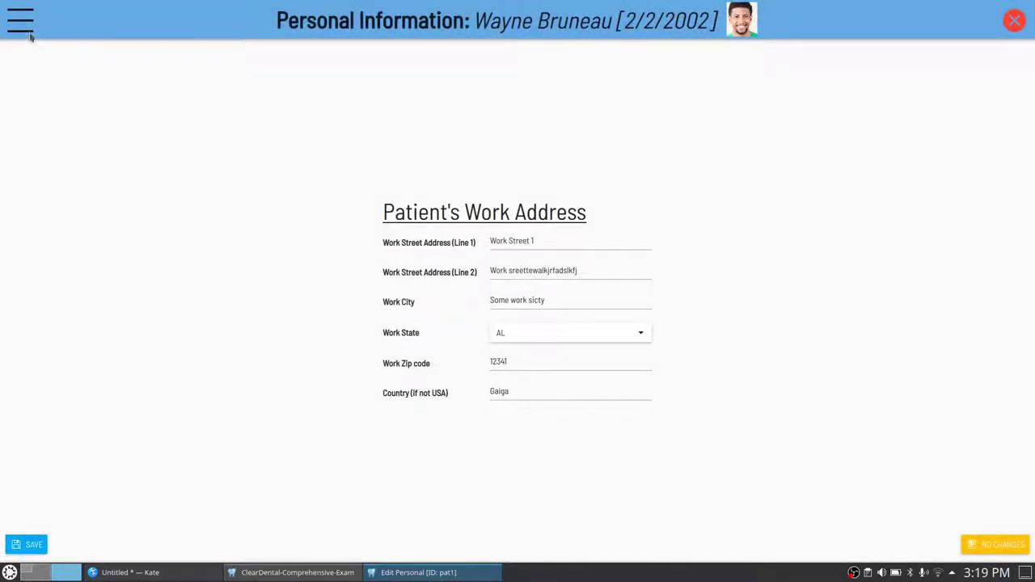
click(27, 34)
click(164, 188)
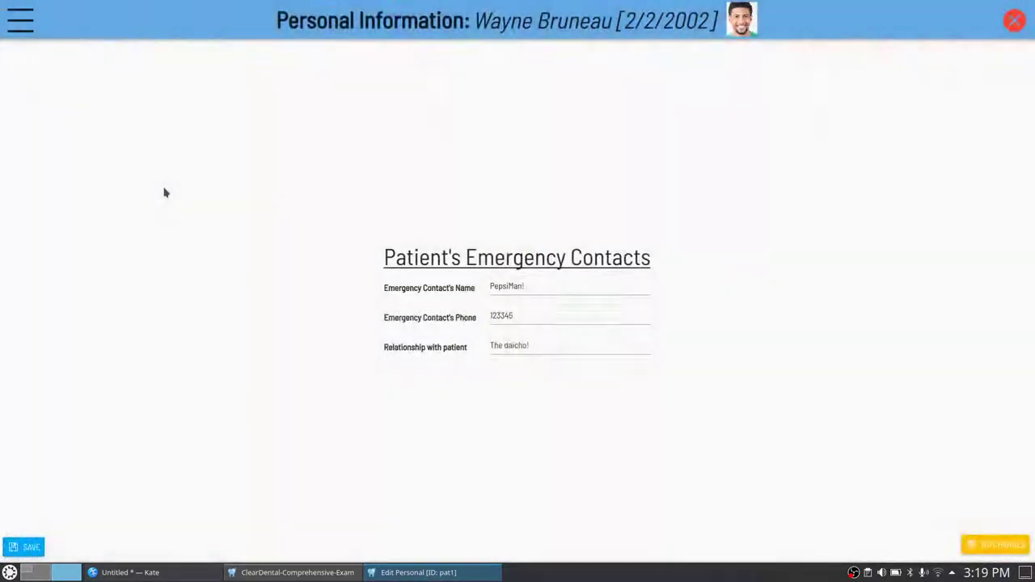
- Set the patient's preferred contact method to WhatsApp, save it and close the personal information review
click(29, 35)
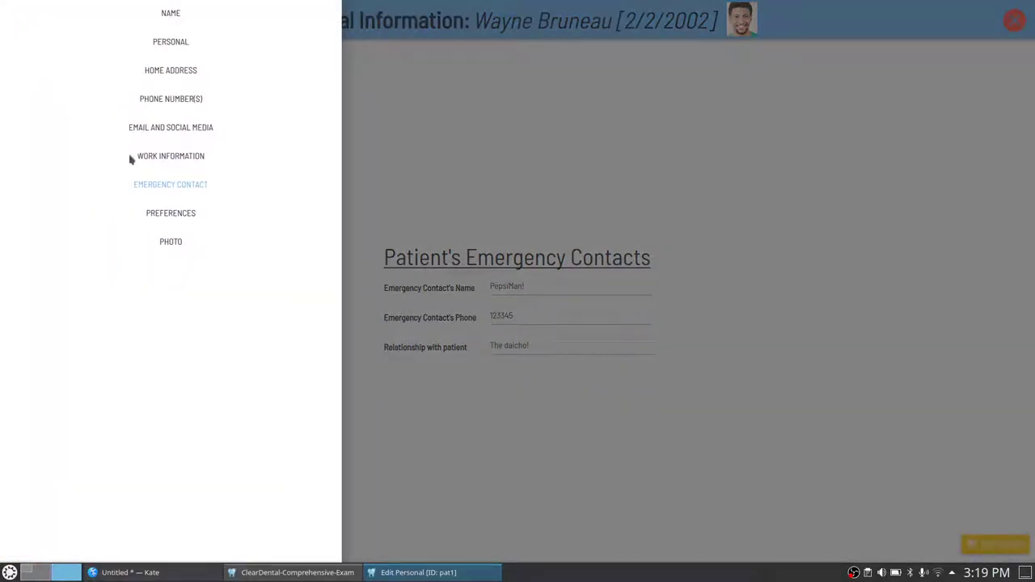
click(172, 214)
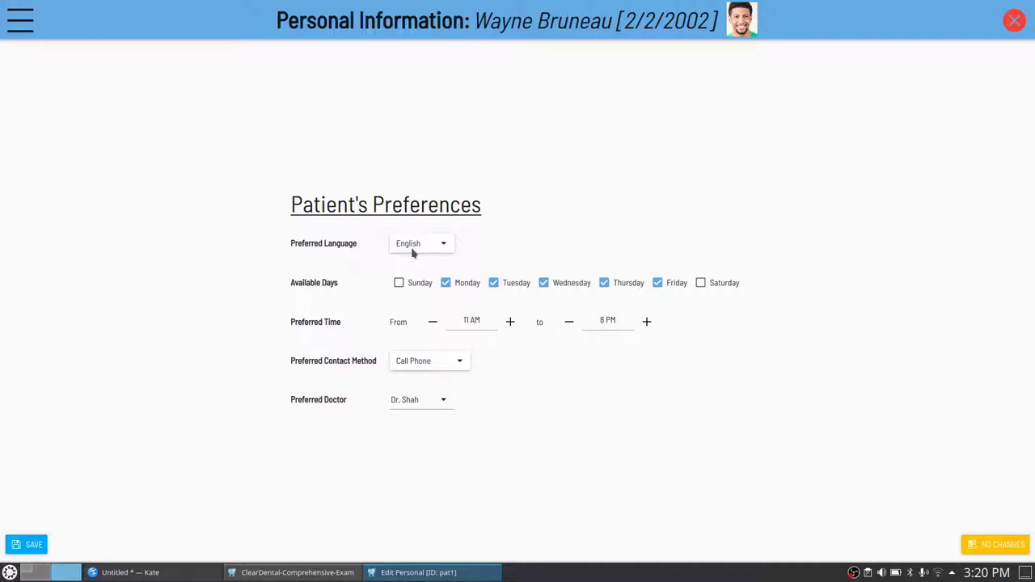
click(440, 367)
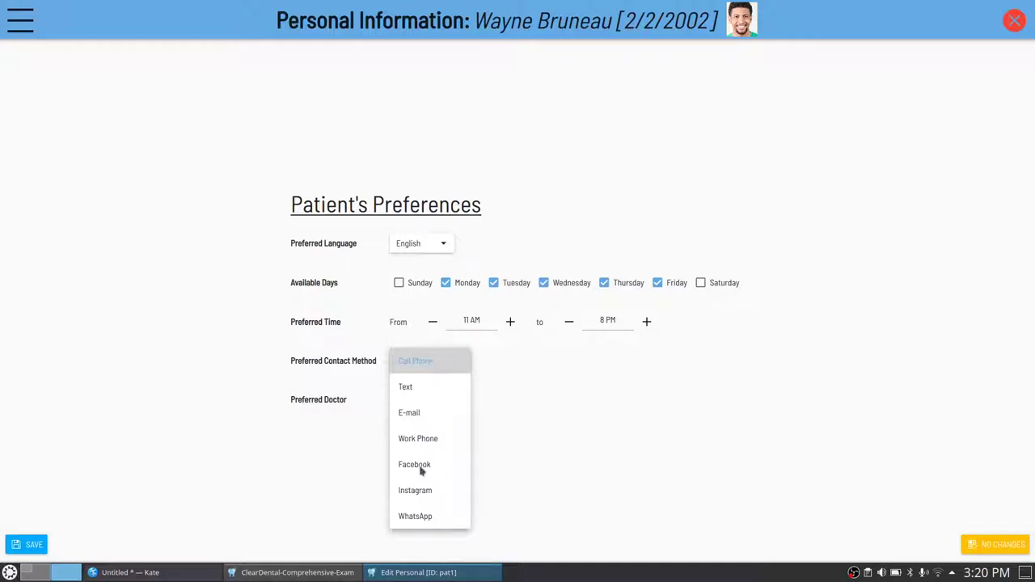
click(415, 517)
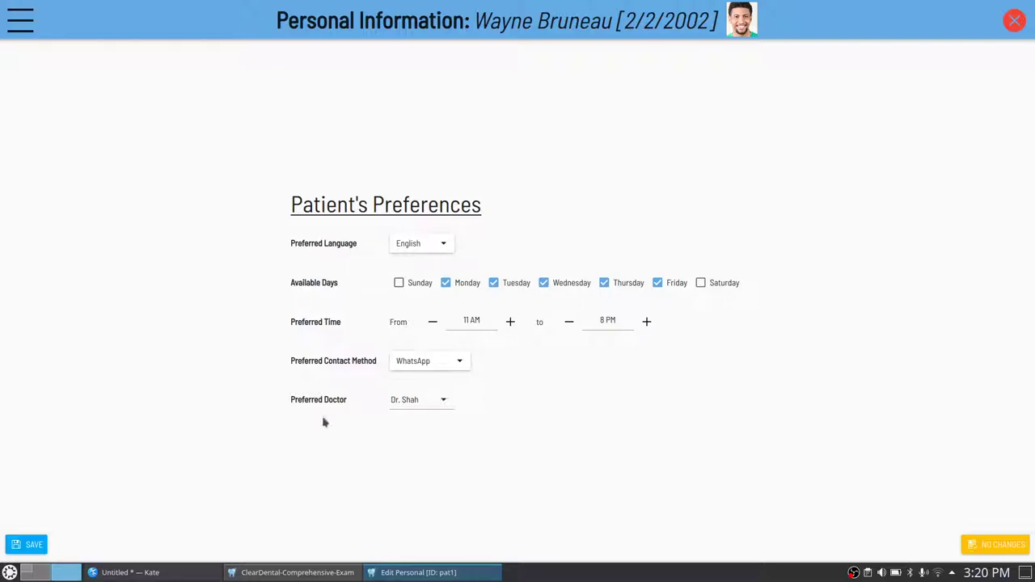
click(32, 553)
click(1014, 22)
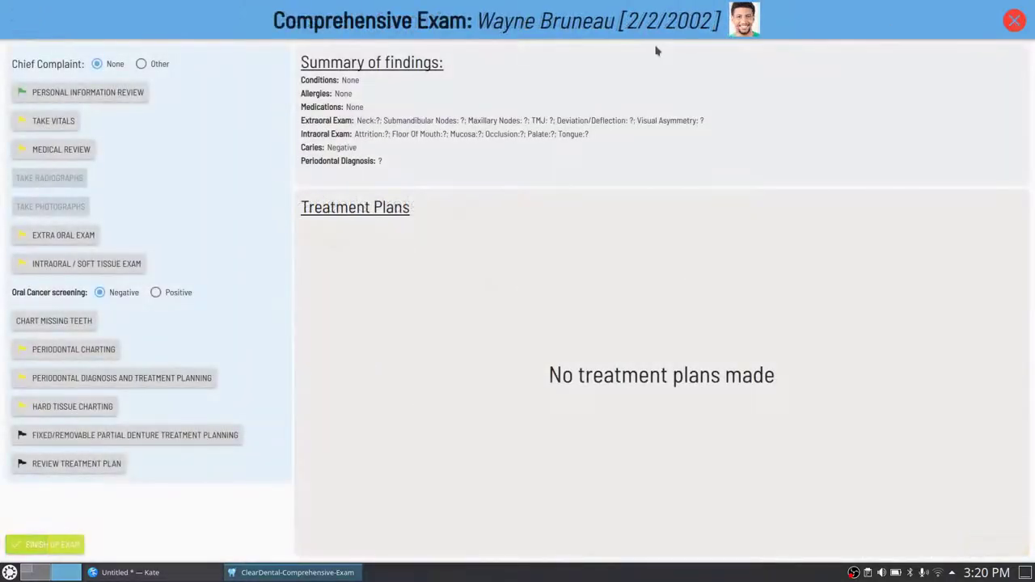
- Start taking the patient's vitals and enter a blood pressure of 123/97
click(29, 123)
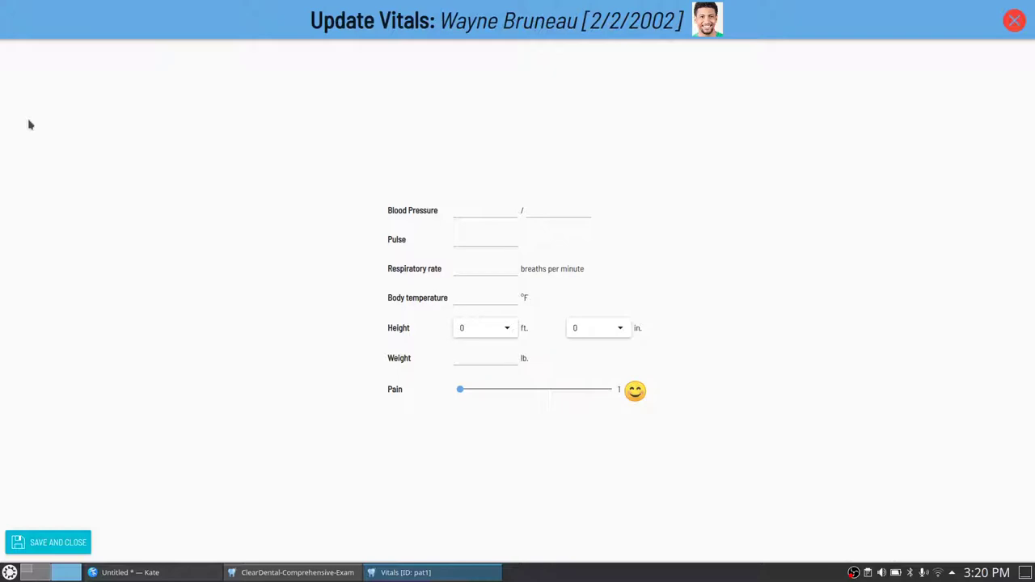
click(475, 210)
text(123)
key(Tab)
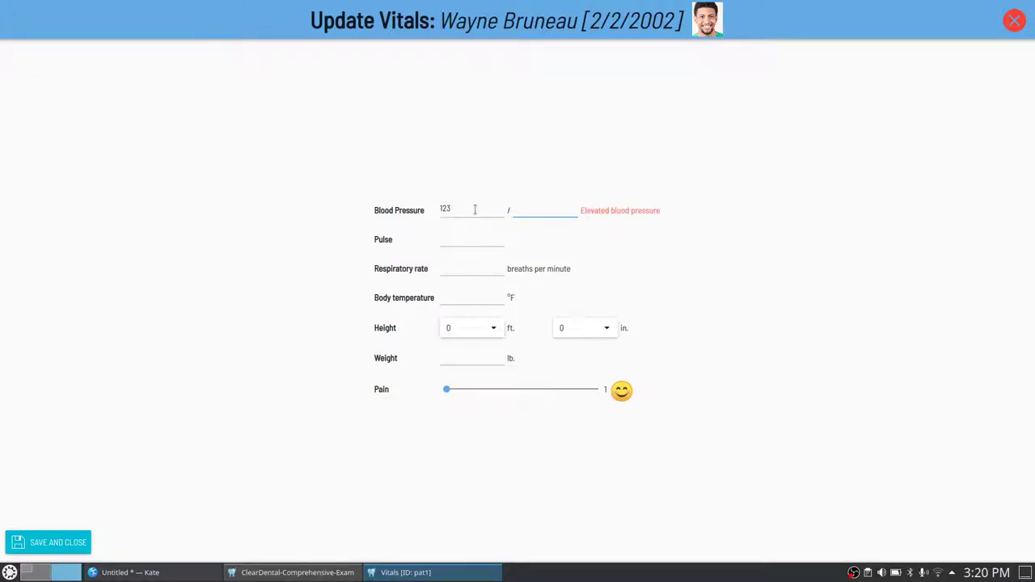
text(97)
key(Tab)
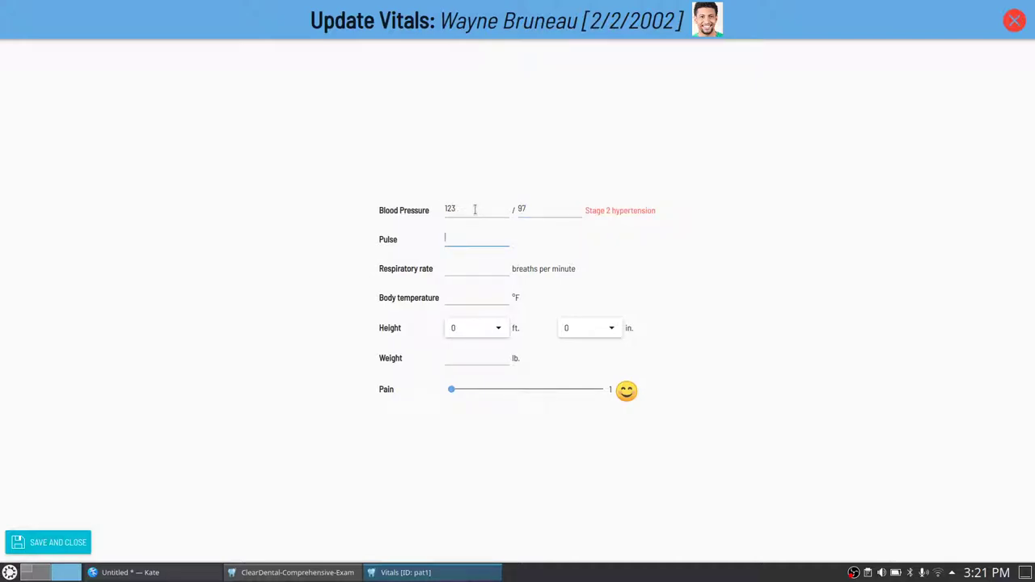
- Change the diastolic blood pressure value to 90
click(553, 205)
key(BackSpace)
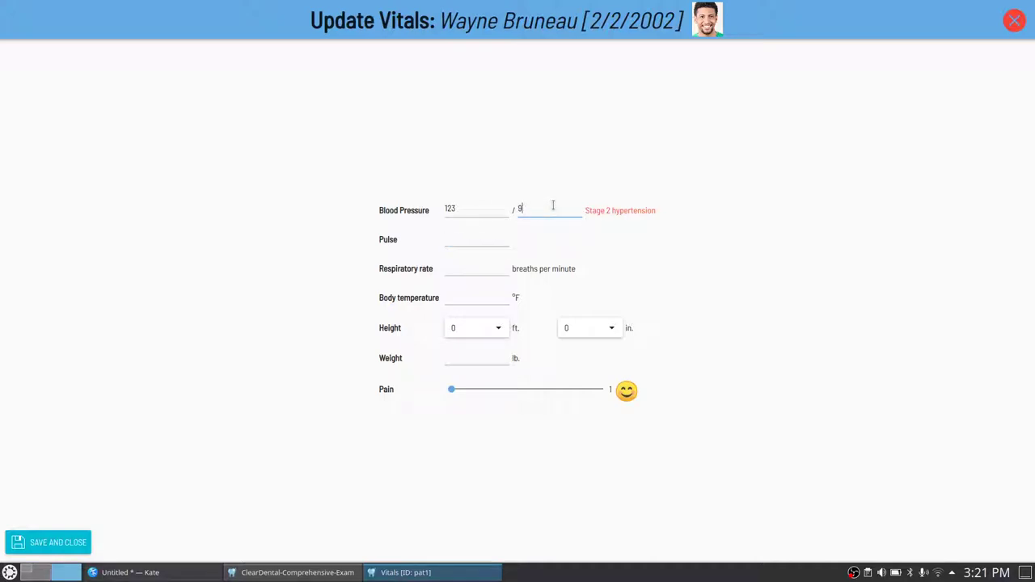
text(0)
key(Tab)
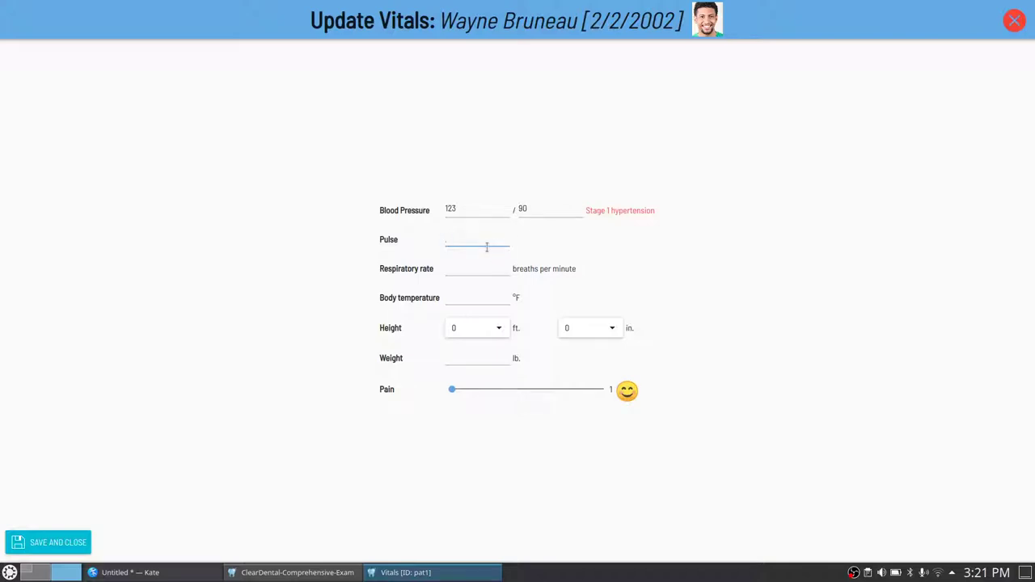
- Enter a pulse of 97, a respiratory rate of 20 breaths per minute and a body temperature of 97 °F
text(97)
key(Tab)
key(Tab)
text(20)
key(Tab)
text(97)
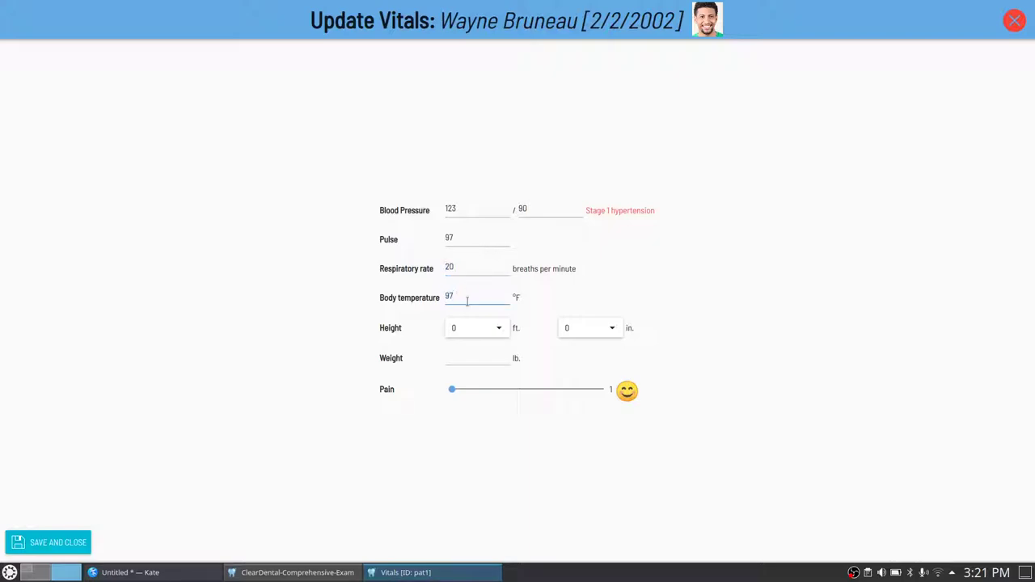
- Set the patient's height to 6 ft 1 in
click(485, 328)
click(474, 439)
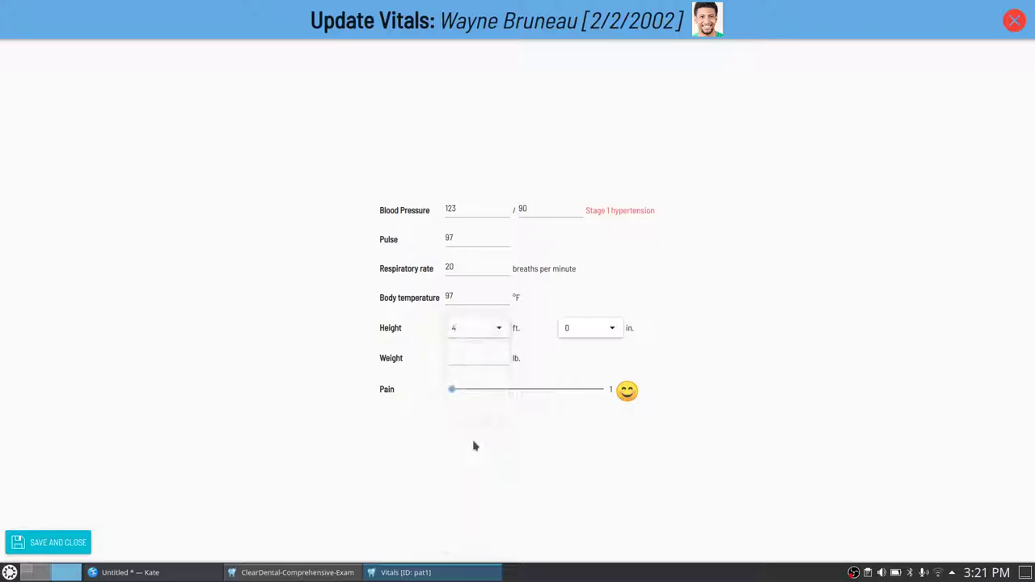
click(497, 337)
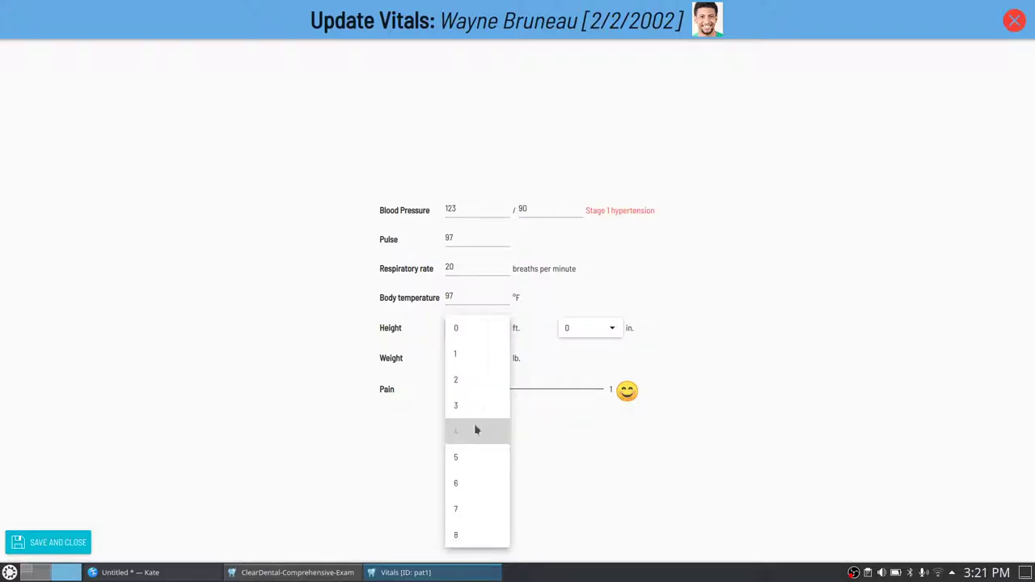
click(472, 494)
click(598, 328)
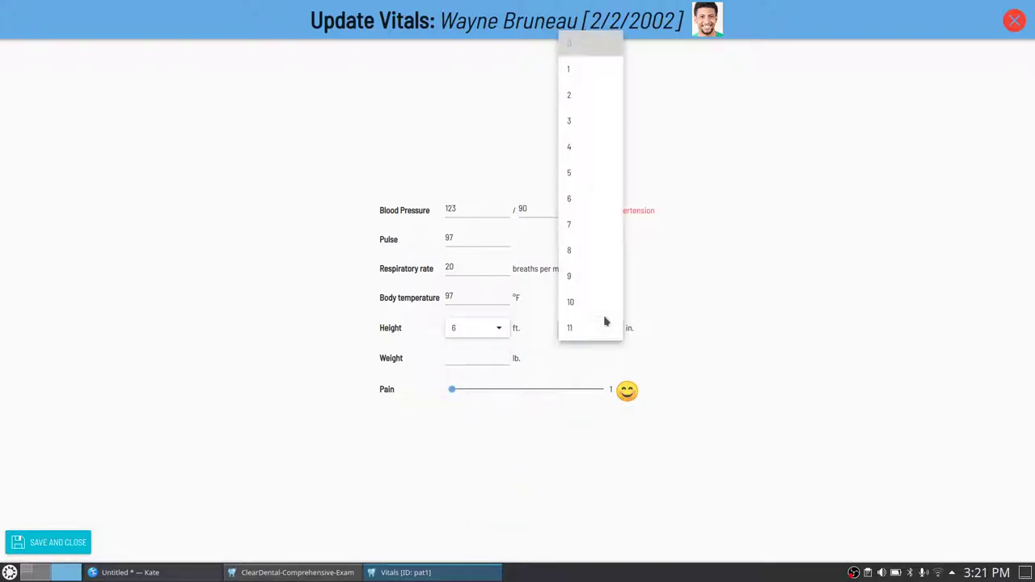
click(584, 71)
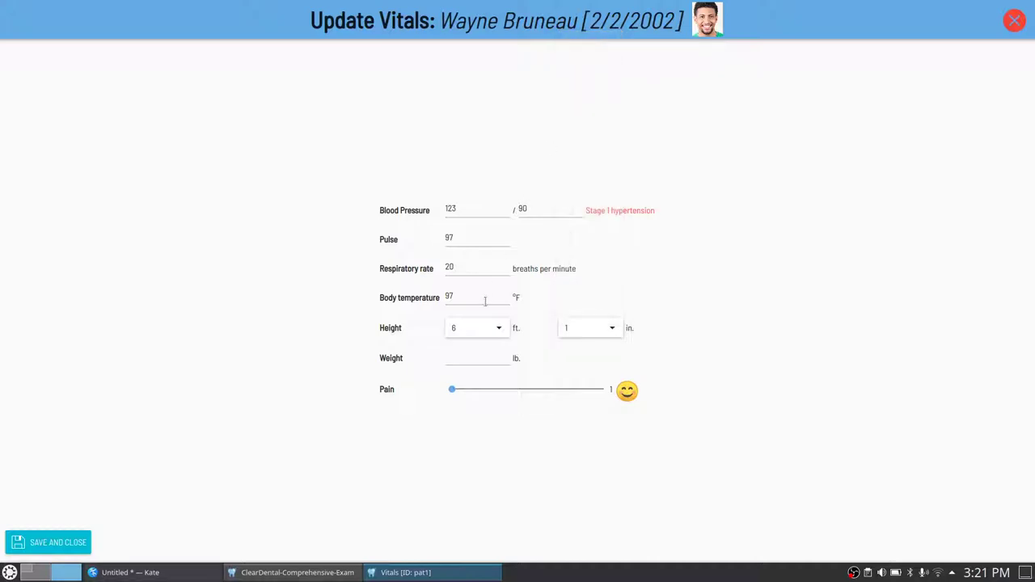
- Enter a weight of 175 lb with a pain level of 1, and save and close the vitals
click(459, 364)
text(175)
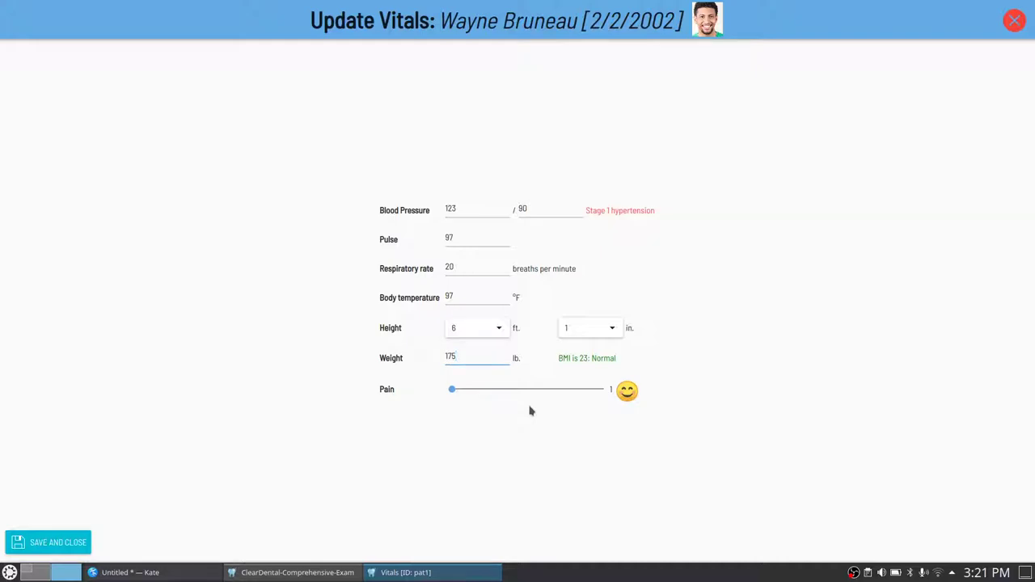
drag(452, 390, 432, 401)
click(57, 540)
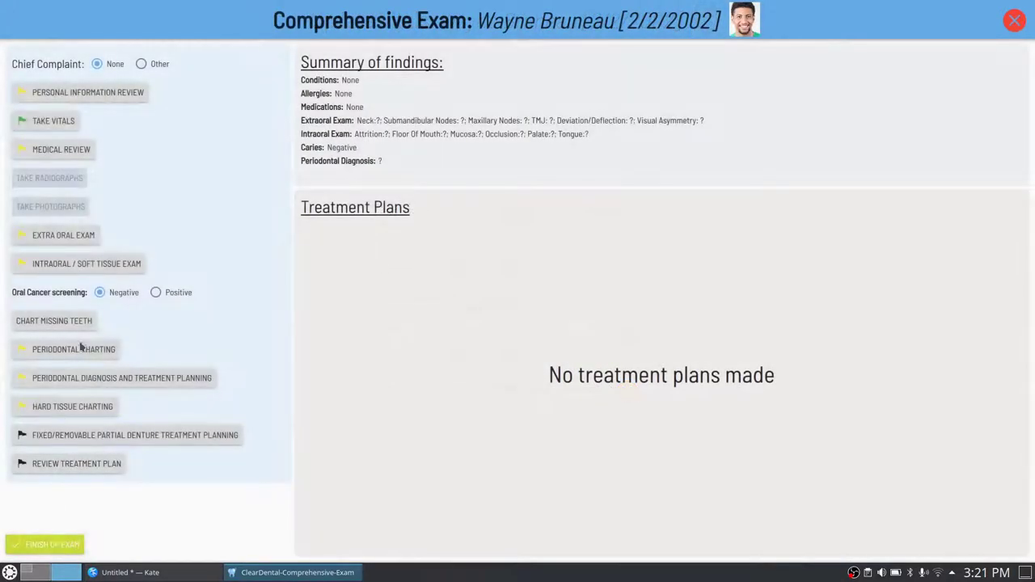
- Reopen the patient's vitals to check which values carry over, and close them without changes
click(54, 120)
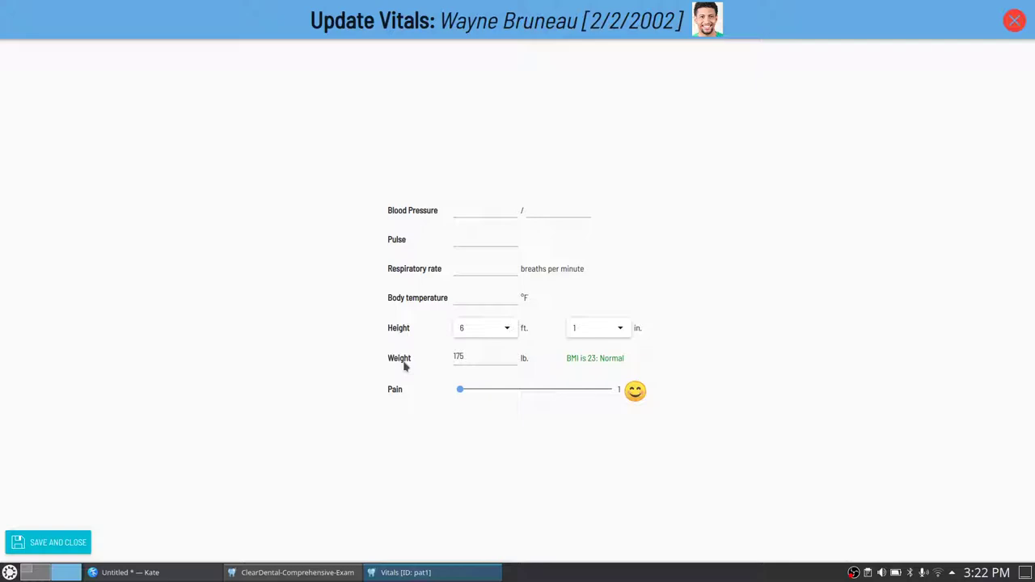
click(1013, 22)
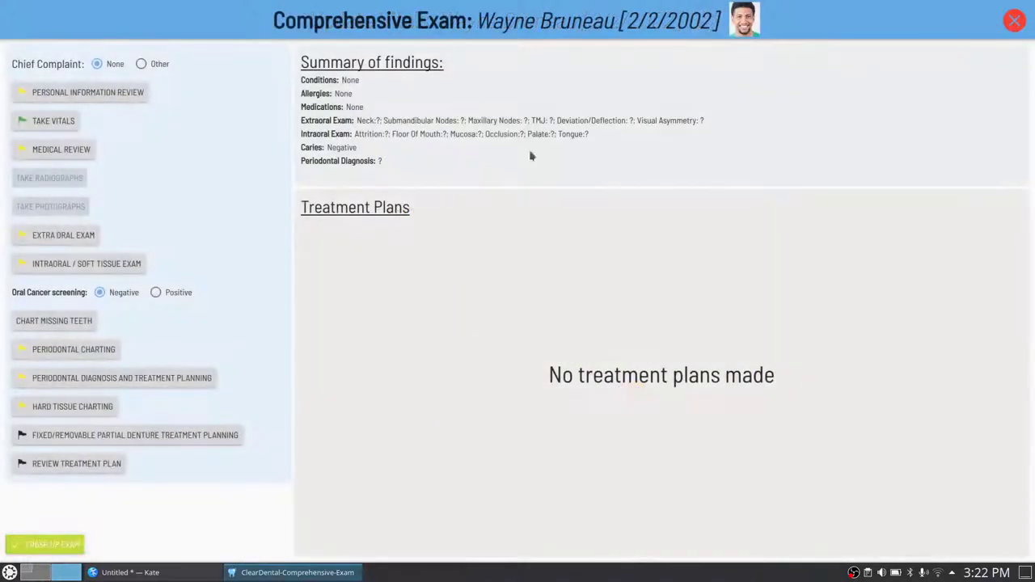
- In the medical review, add the condition Diabetes with the additional information "Last A1C was 7.4%" and save it
click(62, 152)
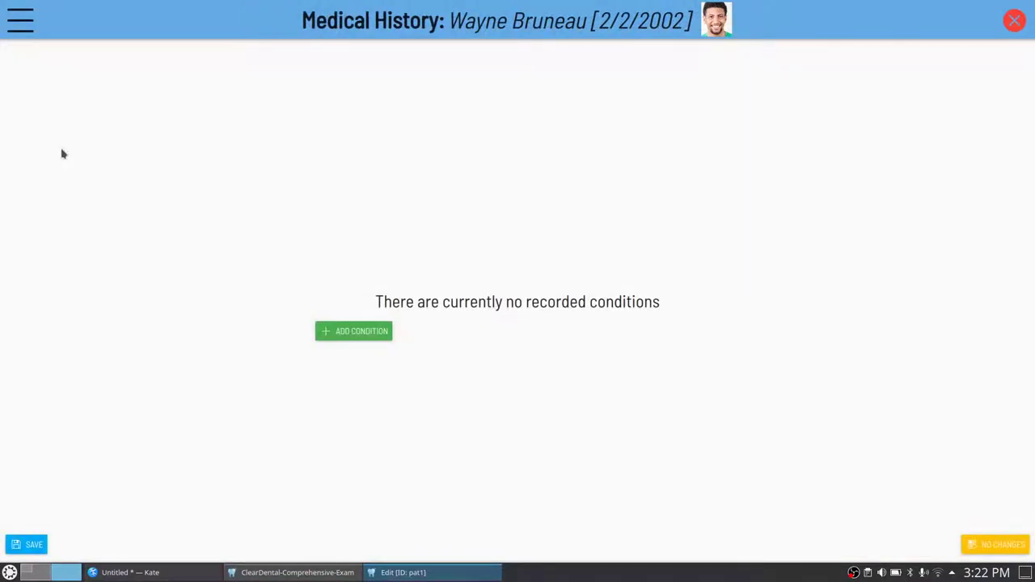
click(354, 334)
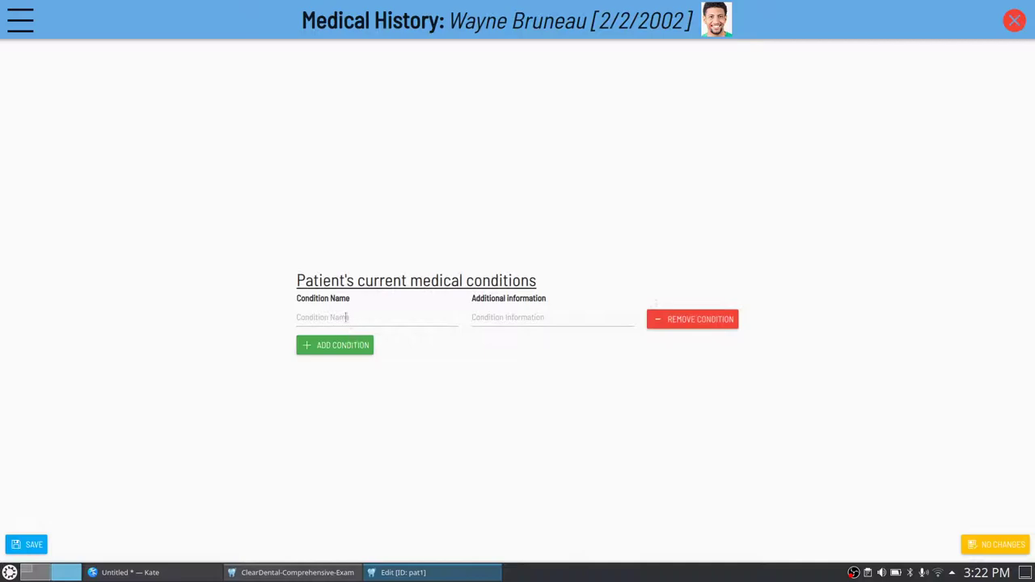
click(346, 317)
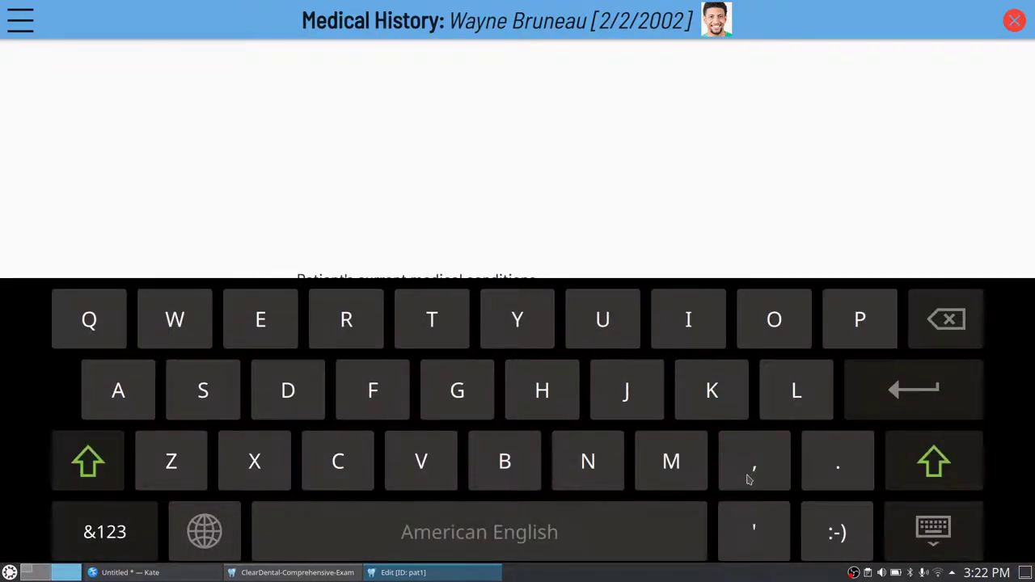
click(909, 525)
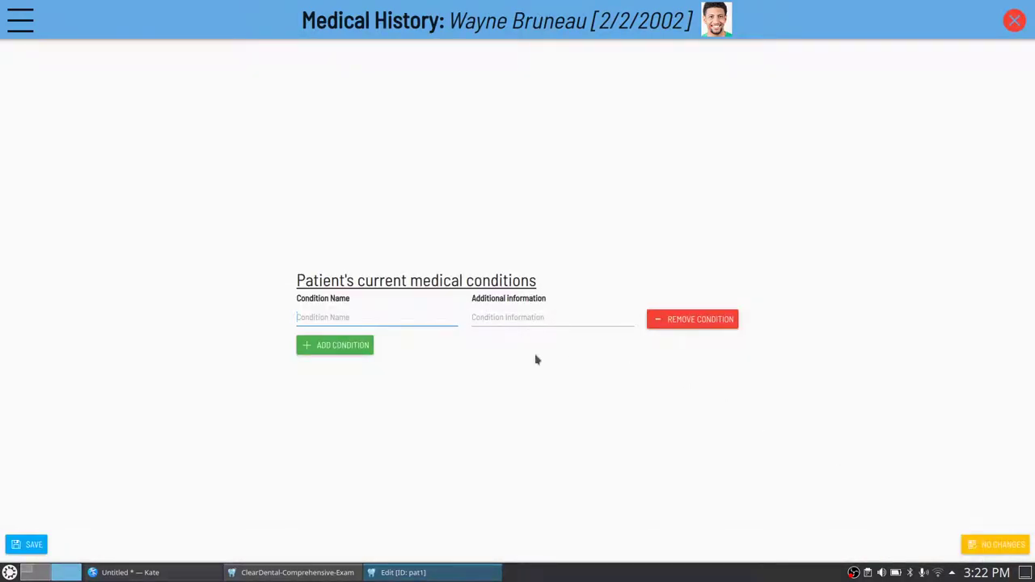
text(Diabetes)
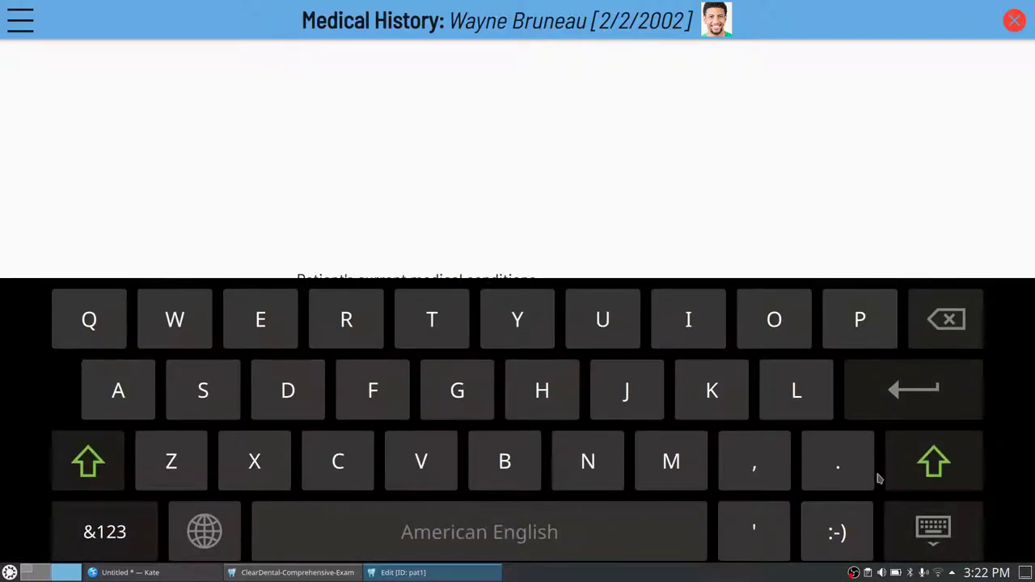
click(913, 544)
key(Tab)
text(L)
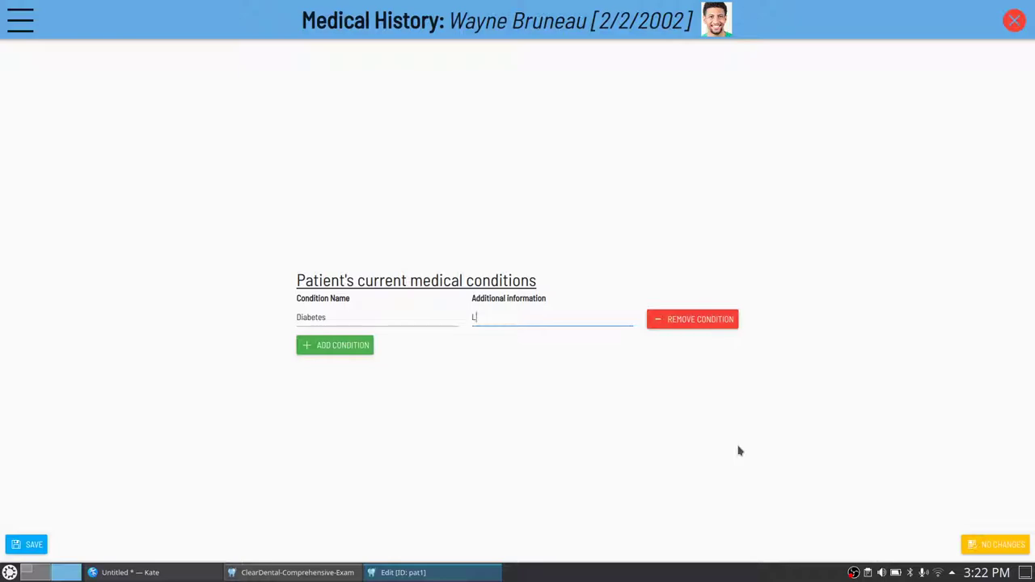
text(ast A1C was 7.4%)
click(26, 550)
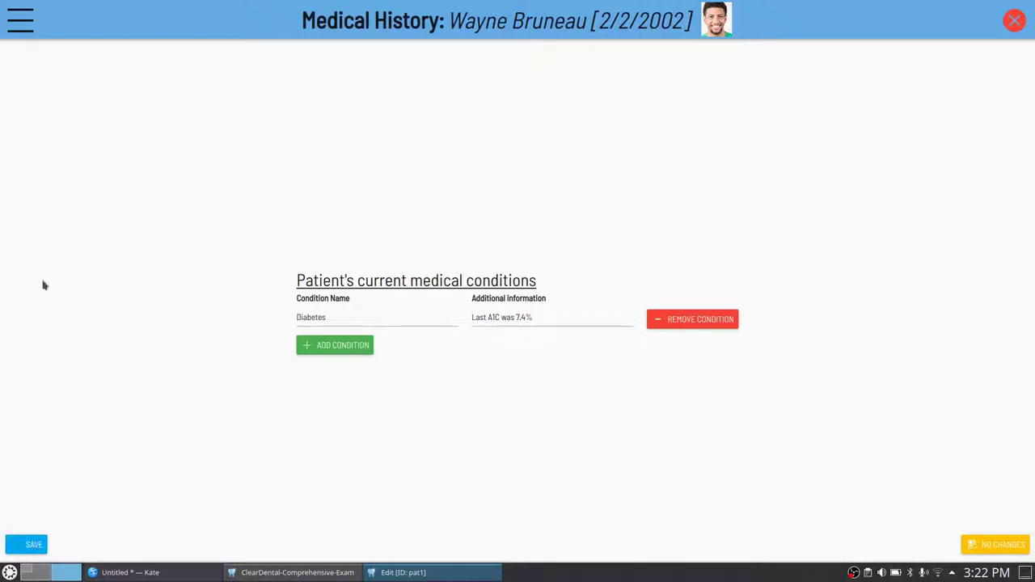
- Add a medication entry to the patient's medical history and choose Ibuprofen as the medication name
click(23, 30)
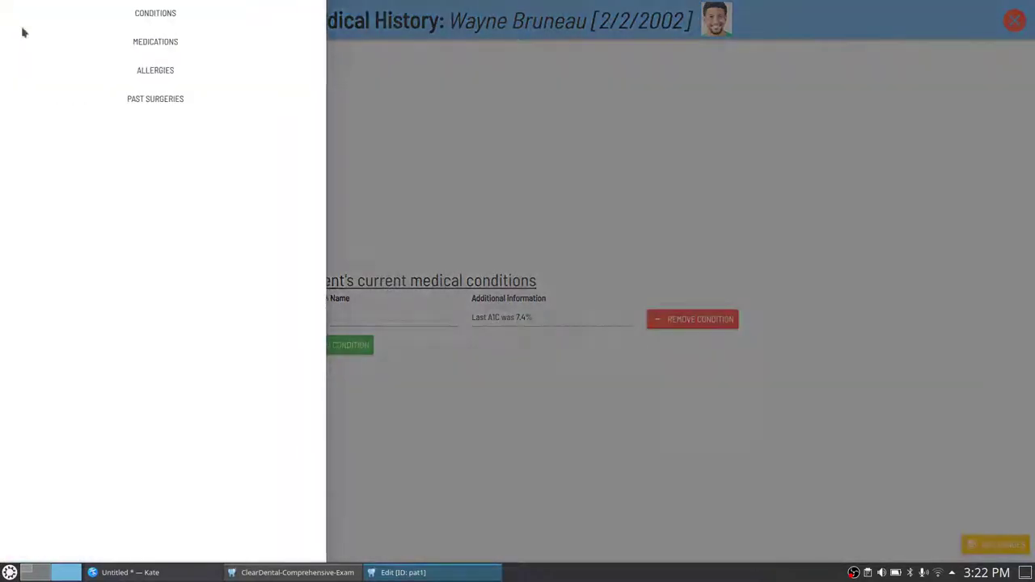
click(157, 46)
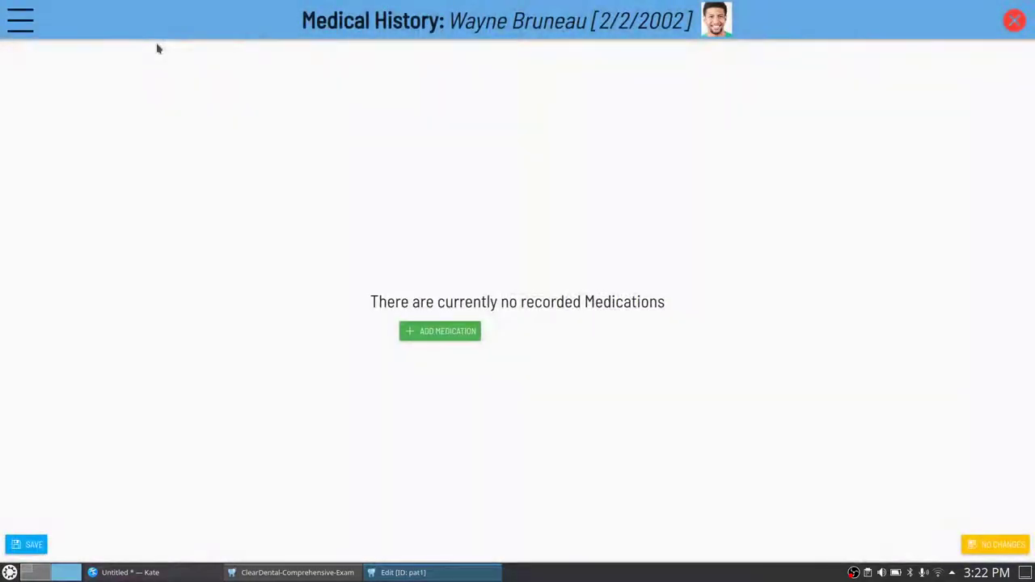
click(443, 333)
click(322, 319)
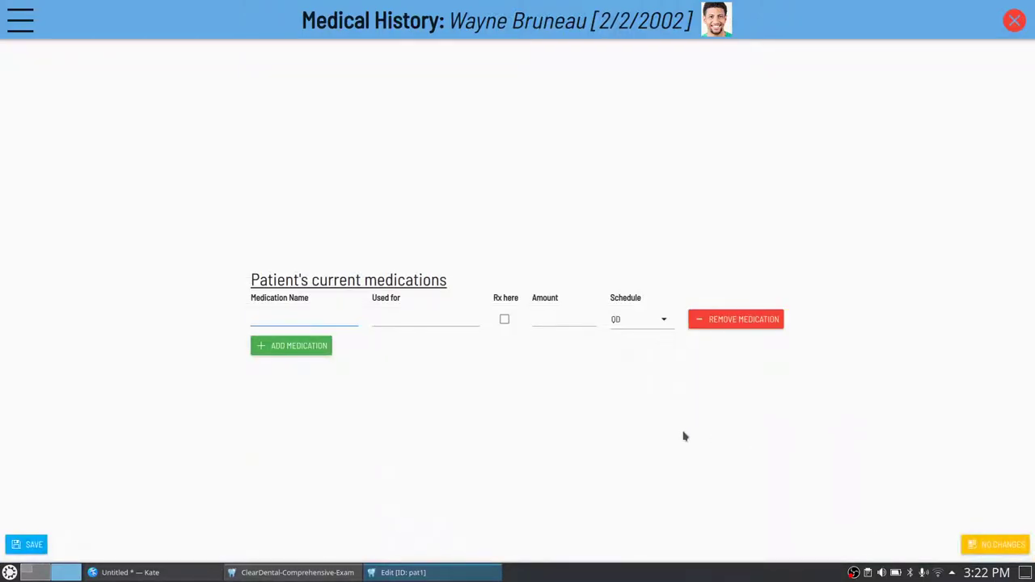
text(Ibu)
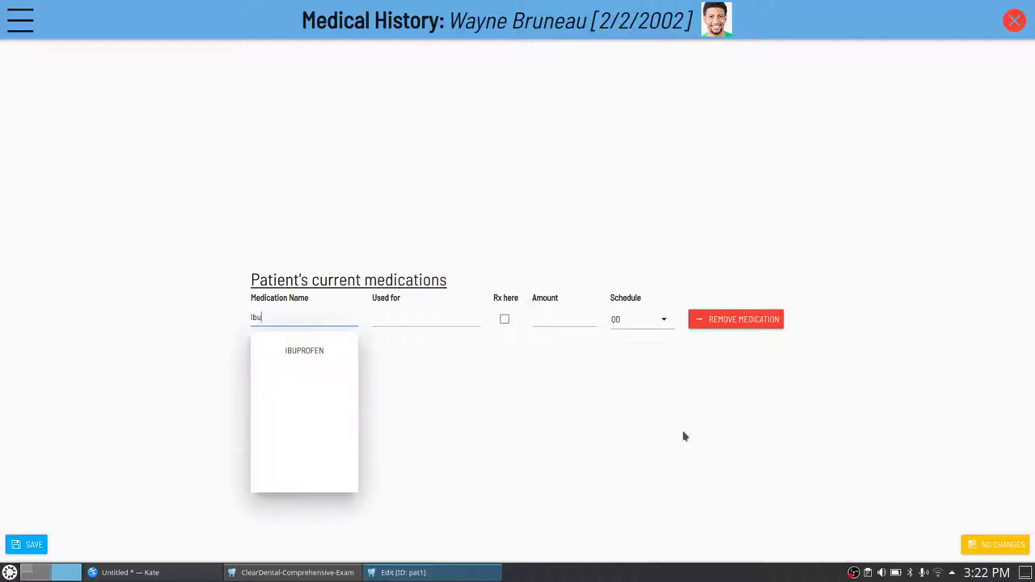
click(317, 353)
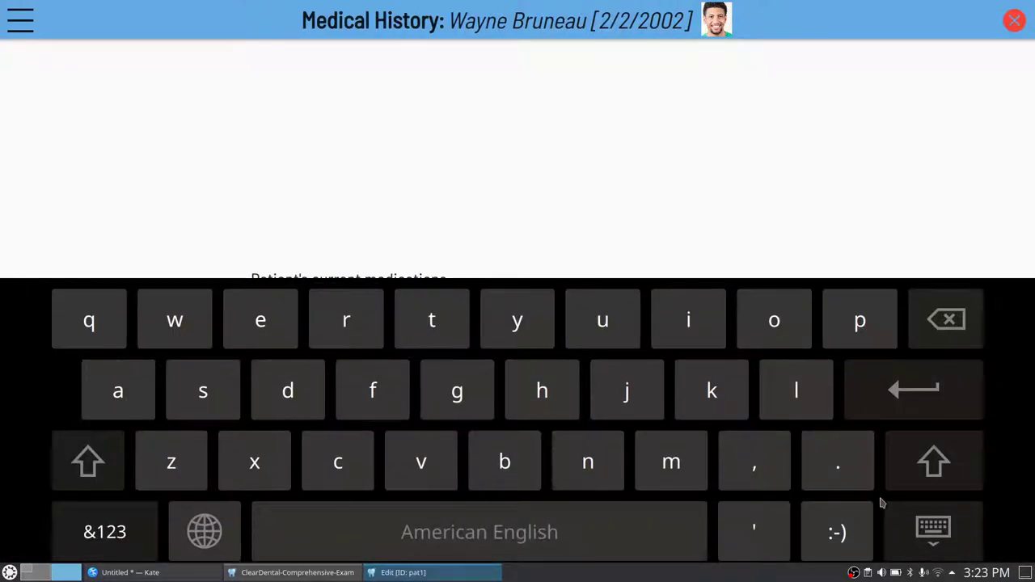
click(907, 533)
- Record Pain as the Ibuprofen's use, set its schedule to PRN and save the medications
click(434, 319)
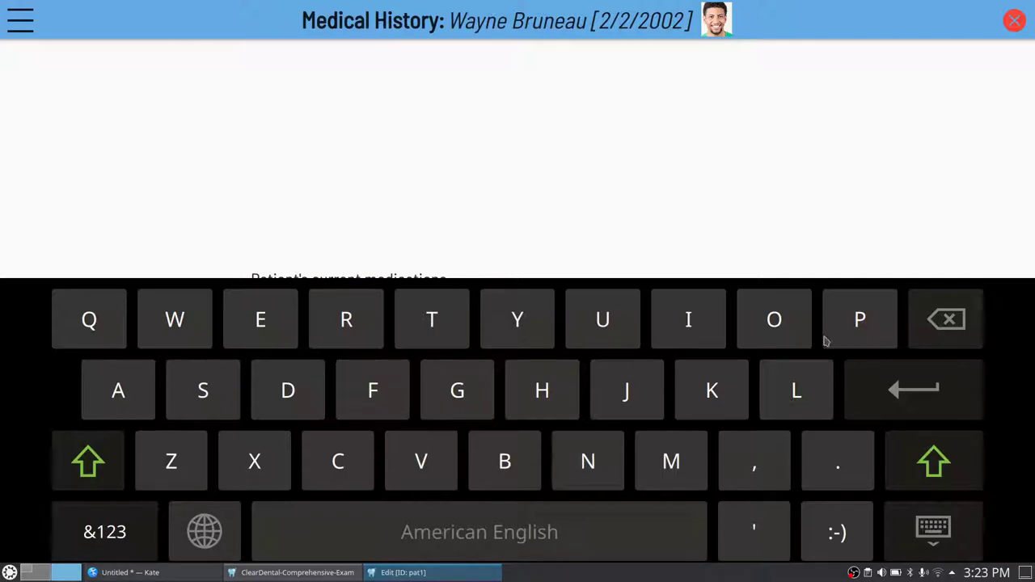
click(859, 338)
click(138, 411)
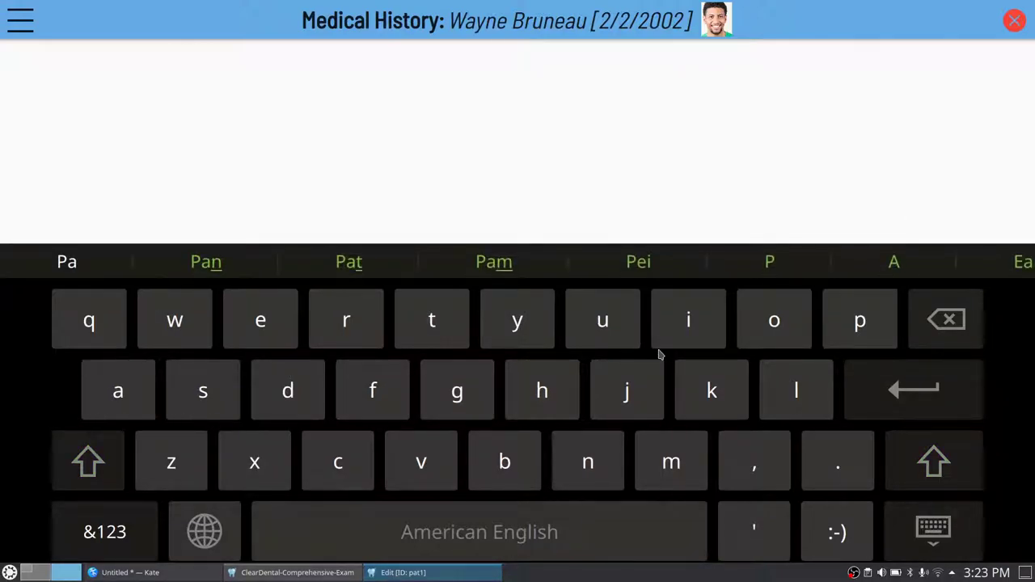
click(679, 337)
click(594, 467)
click(931, 537)
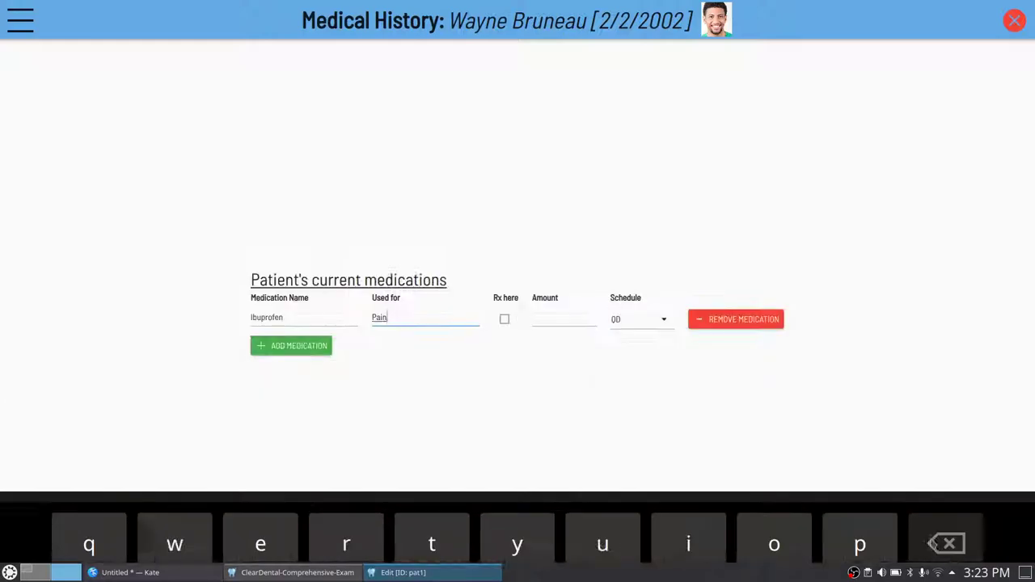
click(670, 323)
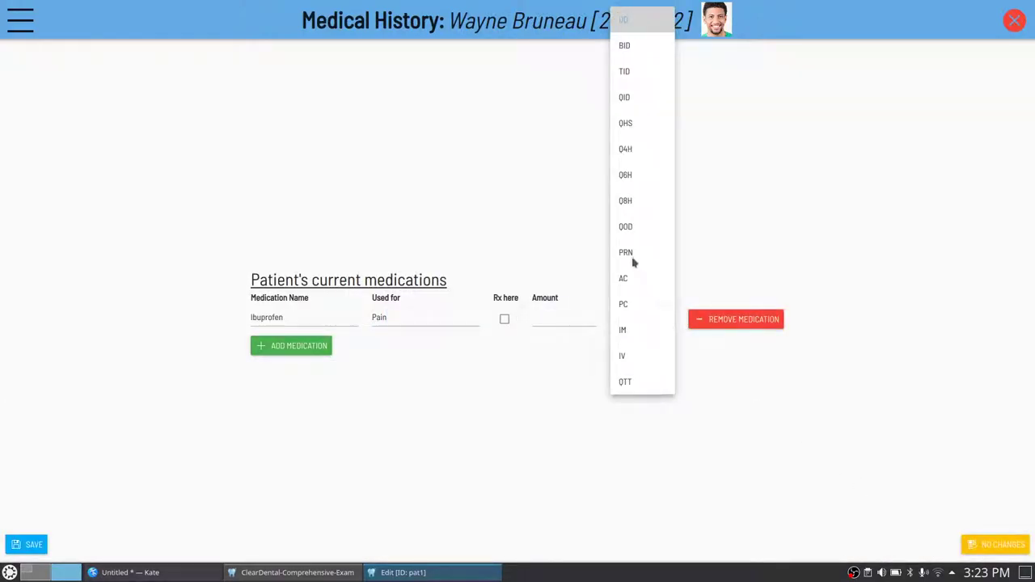
click(633, 262)
click(32, 543)
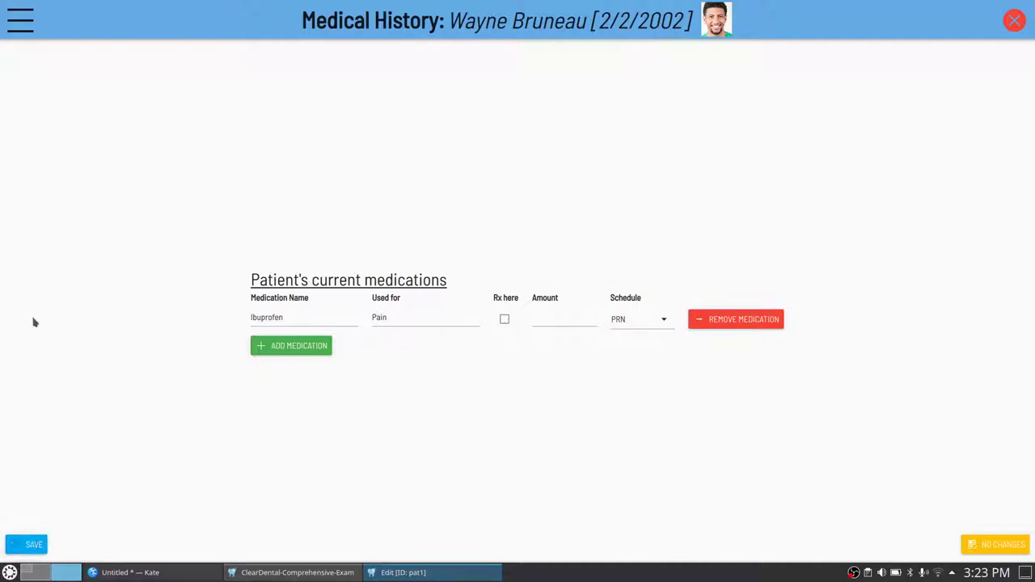
- Add an allergy to dogs with a Moderate reaction to the medical history and save it
click(24, 24)
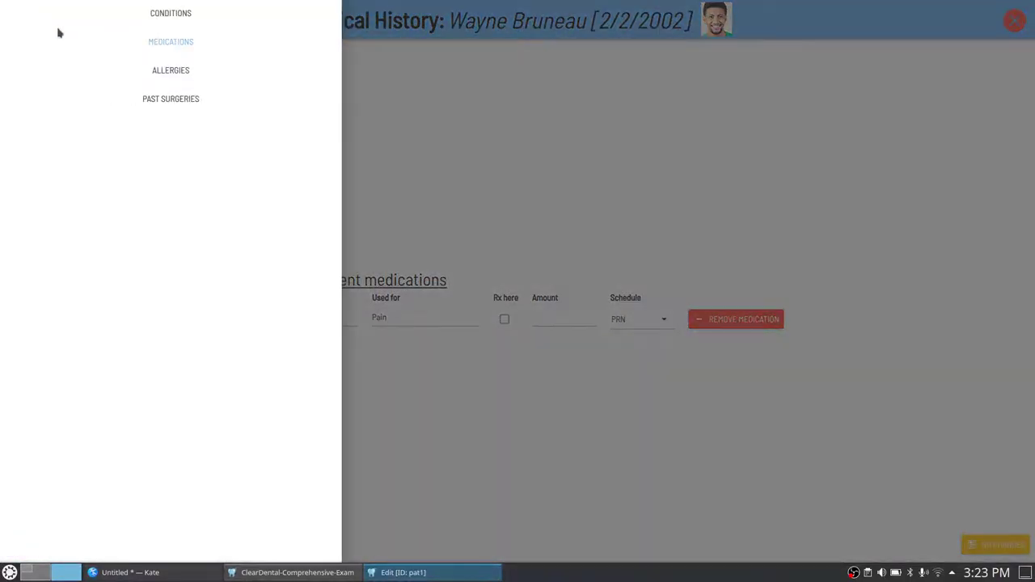
click(171, 73)
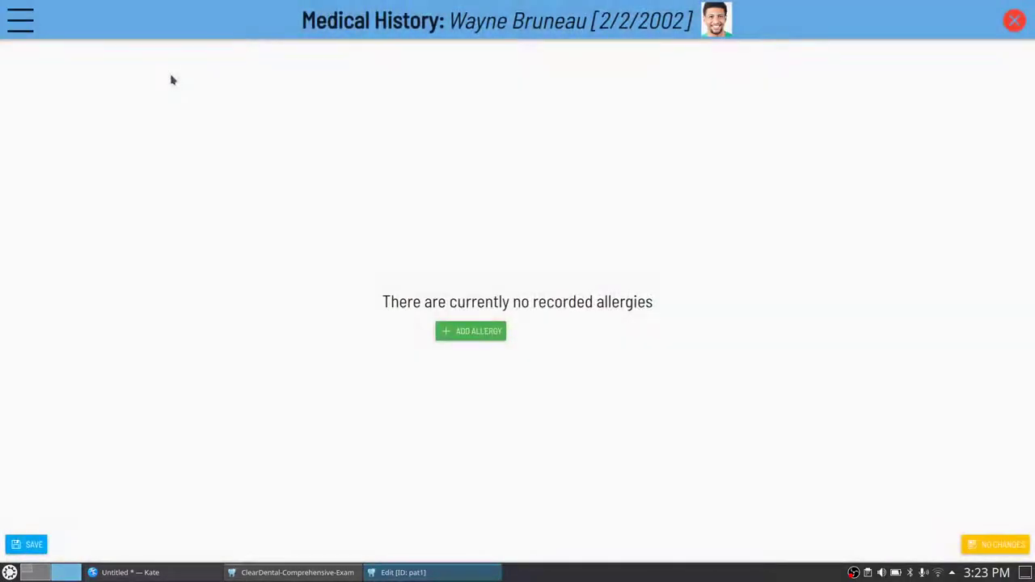
click(467, 338)
click(428, 318)
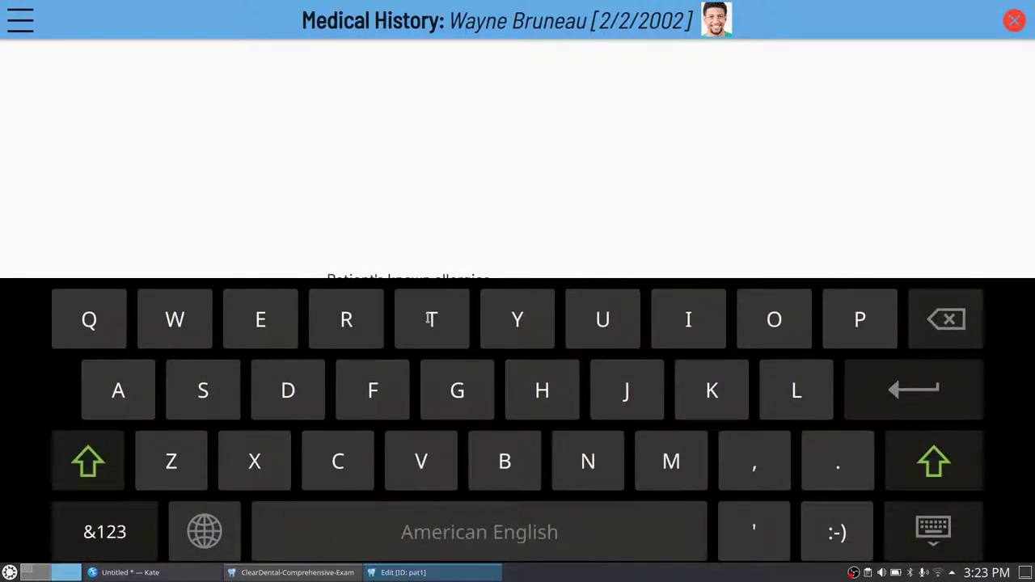
text(T)
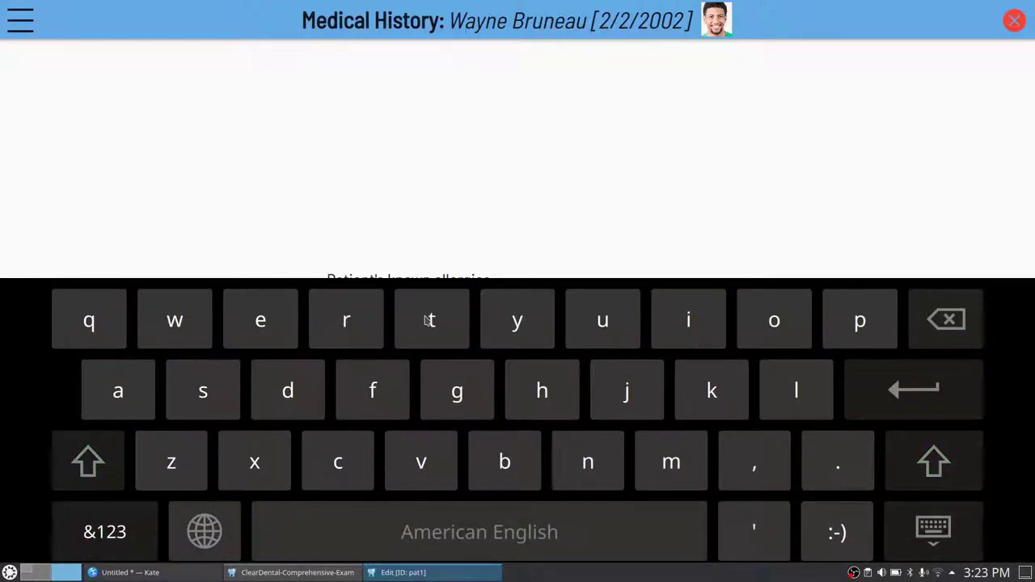
click(929, 549)
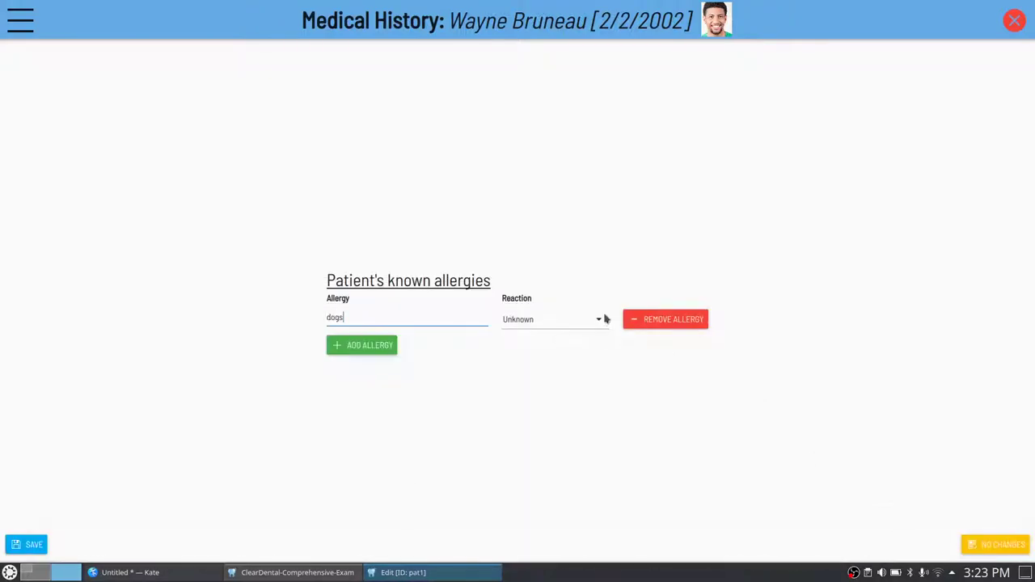
click(600, 327)
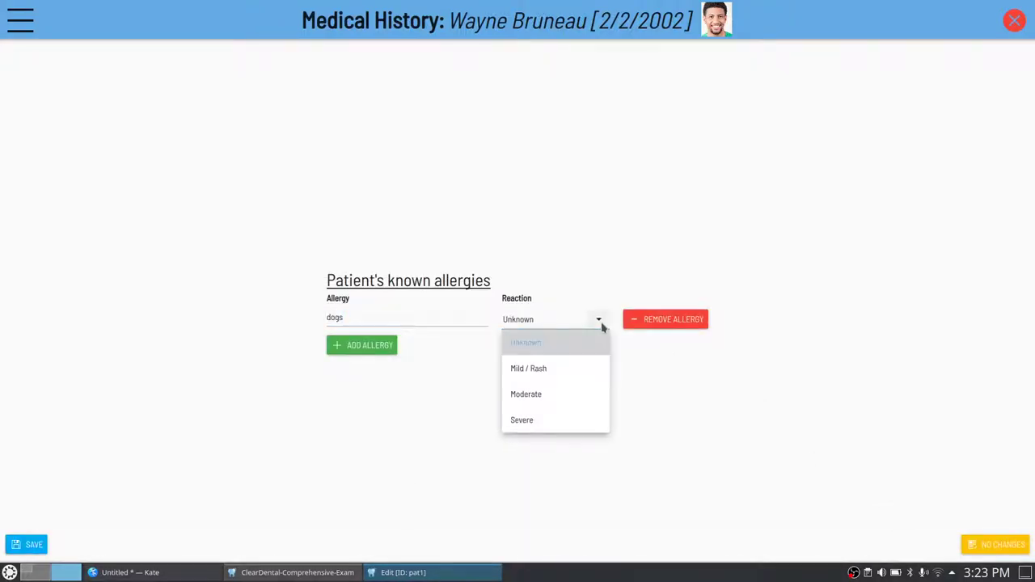
click(545, 393)
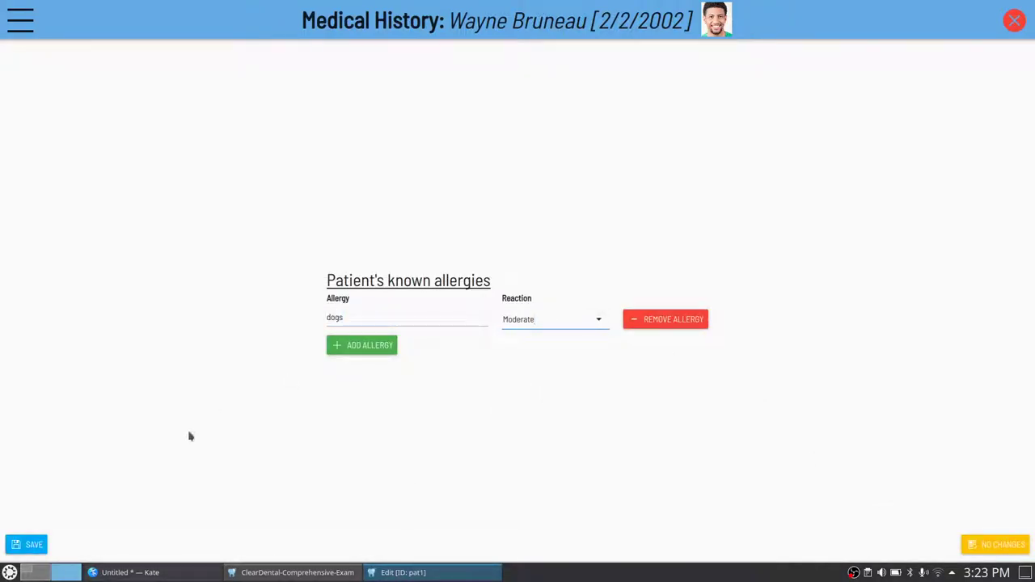
click(41, 537)
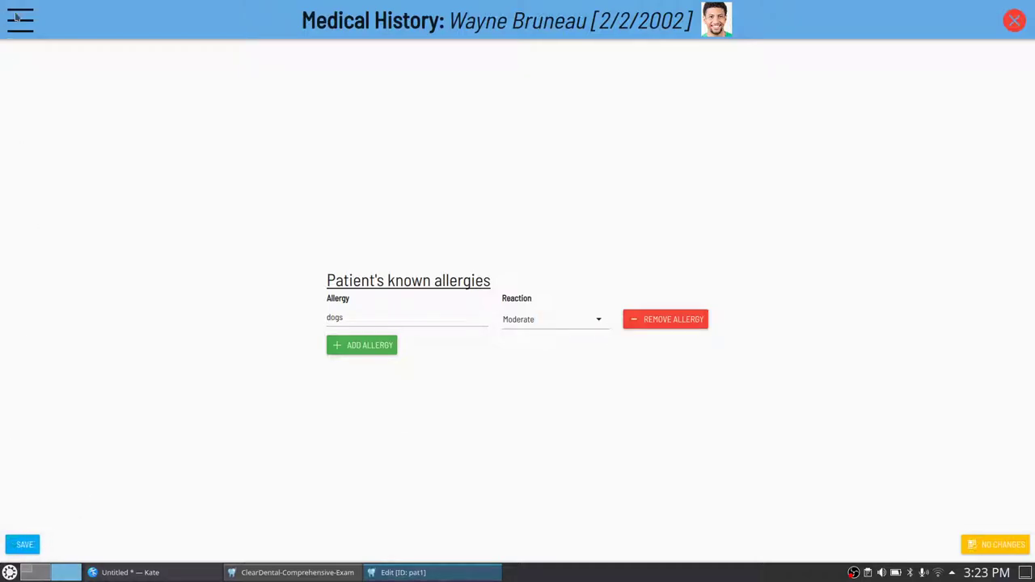
- Close the medical history and return to the comprehensive exam
click(18, 18)
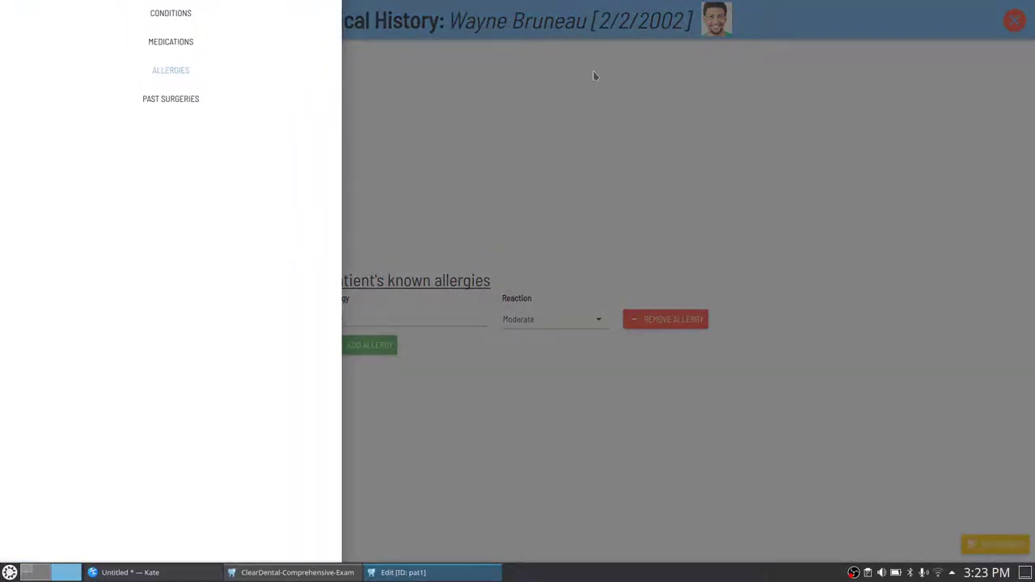
click(750, 96)
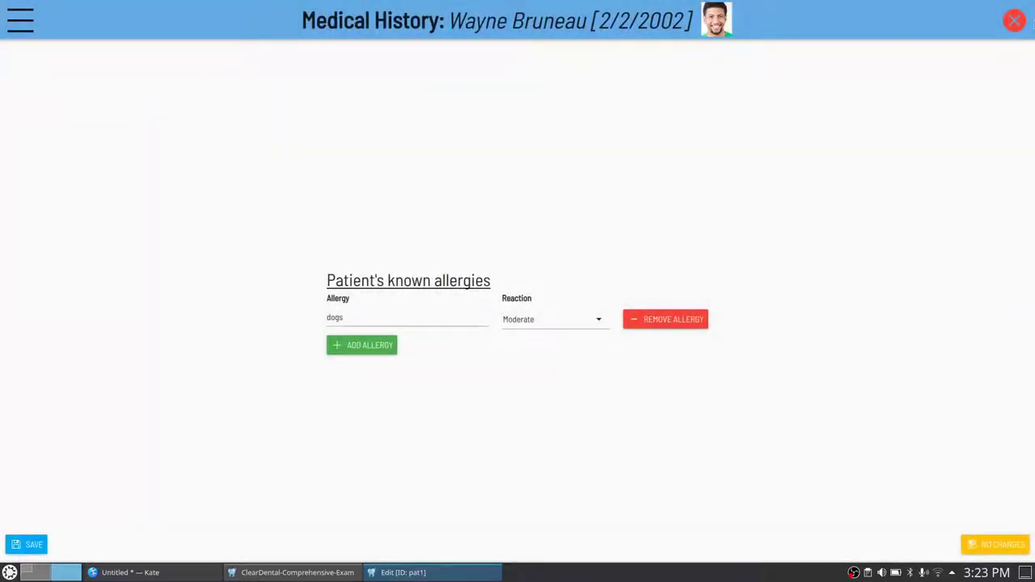
click(1015, 21)
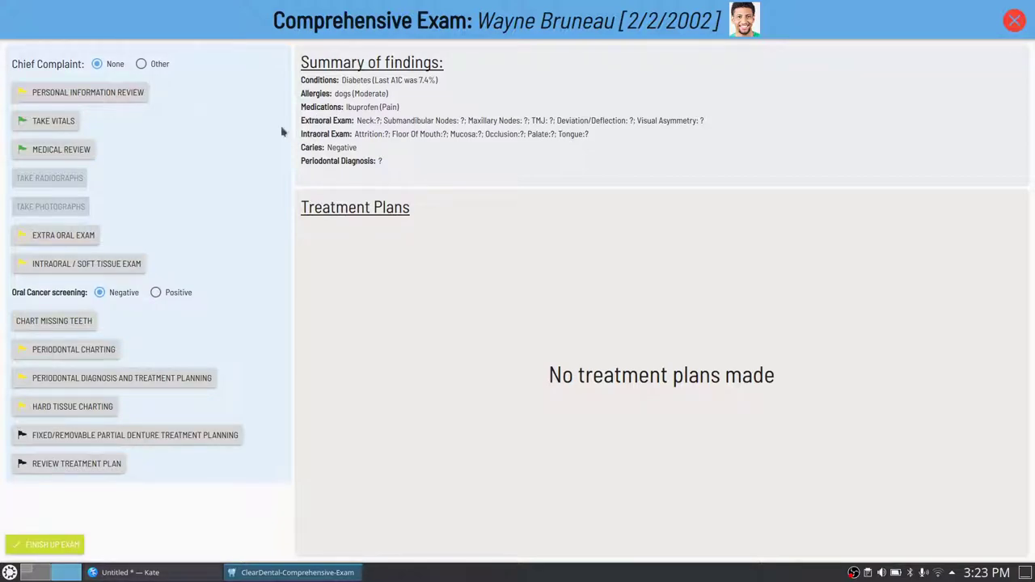
- Start the extraoral exam and record pain on palpation of the left submandibular nodes
click(52, 237)
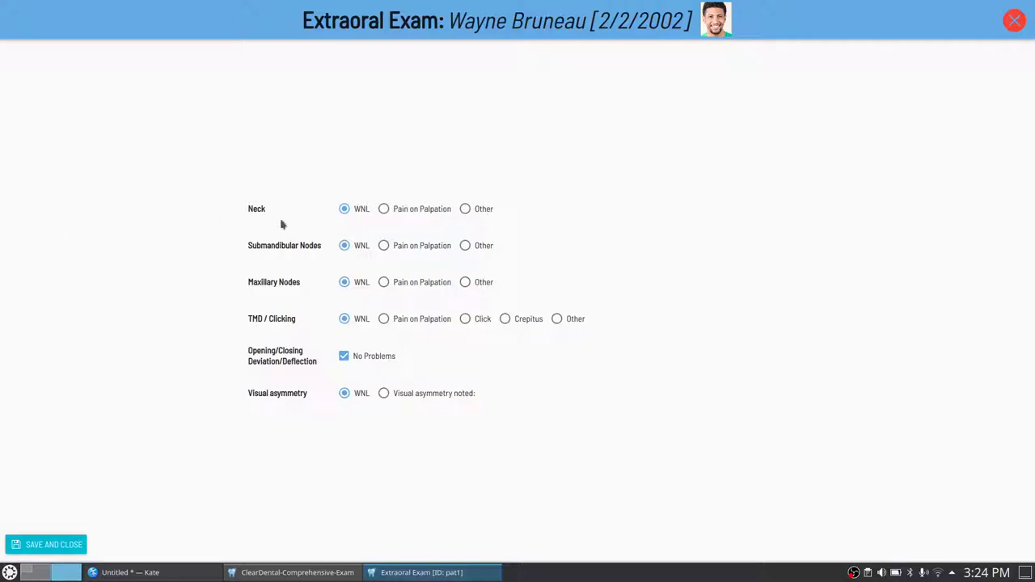
click(423, 249)
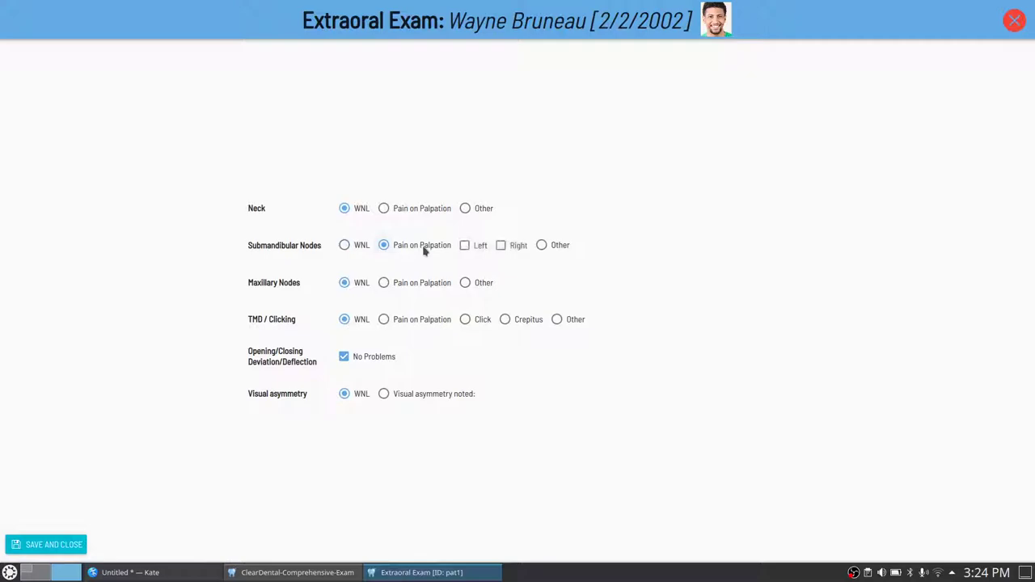
click(479, 247)
- Record a jaw deviation to the left on opening and to the right on closing, and save the extraoral exam
click(369, 359)
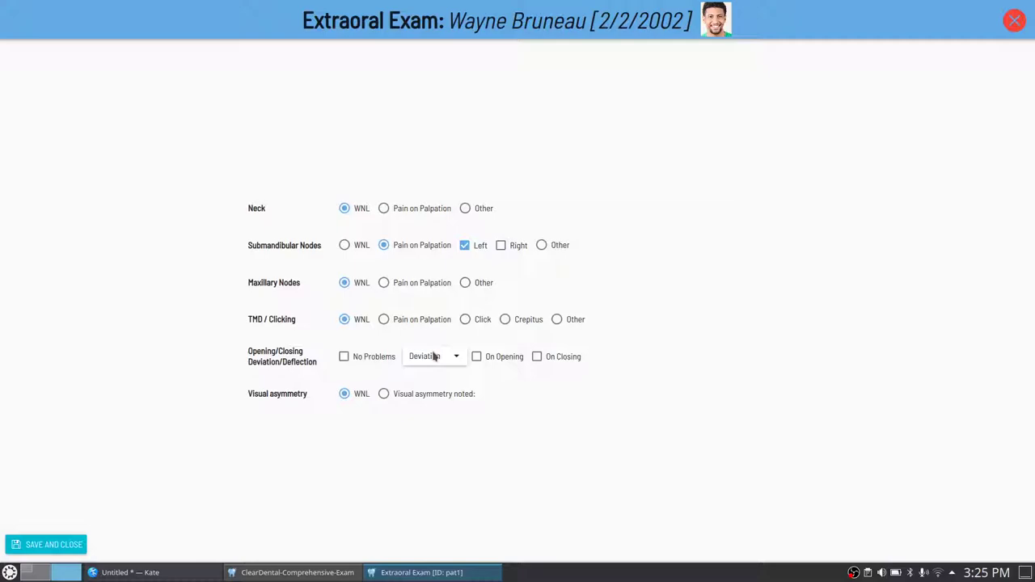
click(434, 356)
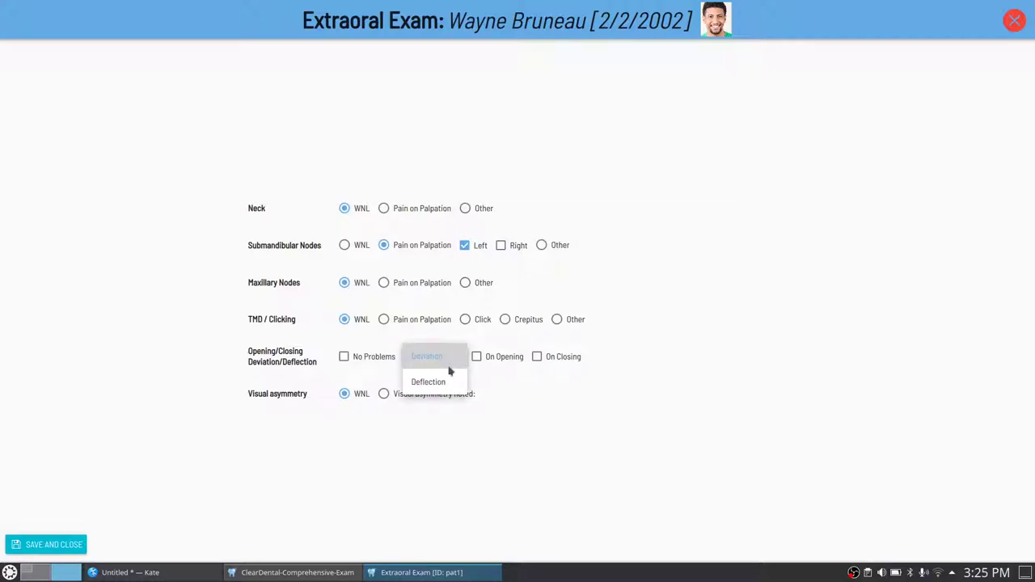
click(449, 366)
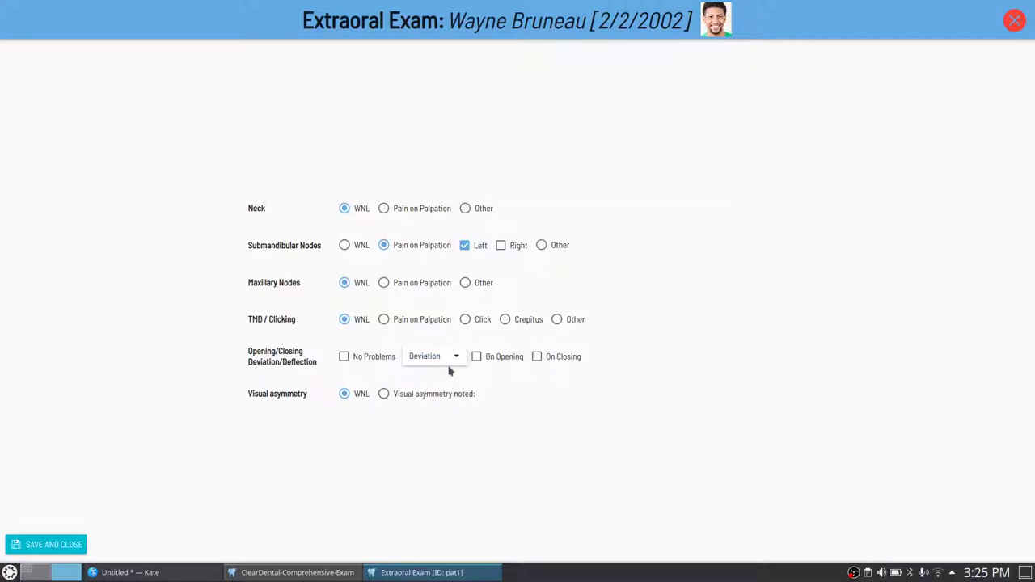
click(491, 362)
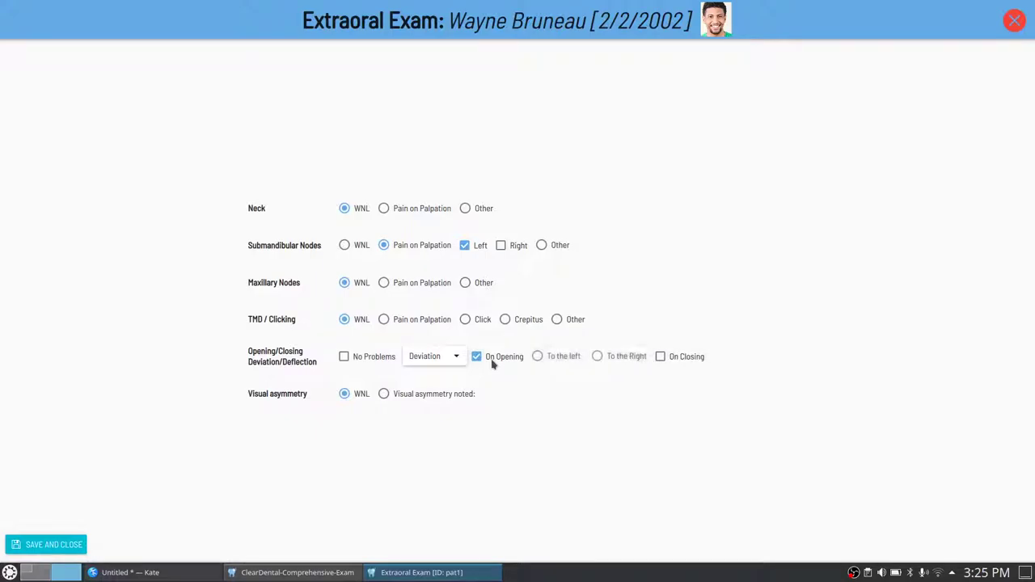
click(539, 358)
click(55, 546)
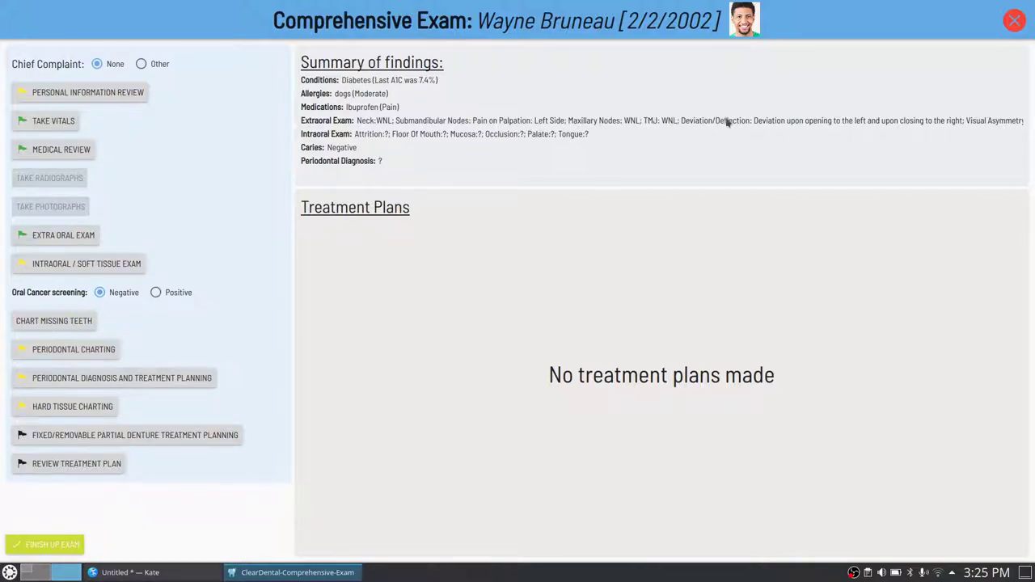
scroll(730, 144, right, 2)
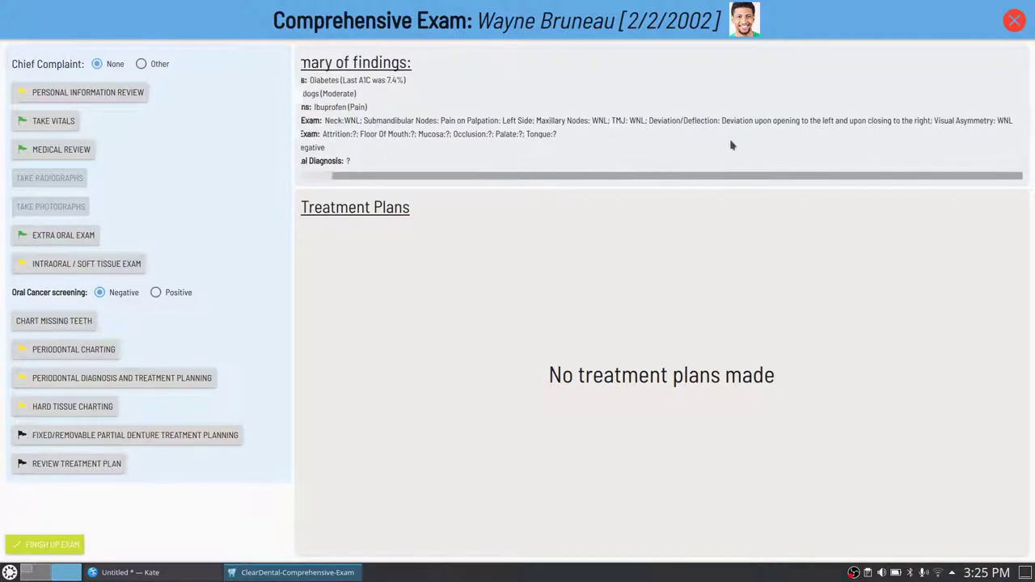
scroll(687, 138, left, 2)
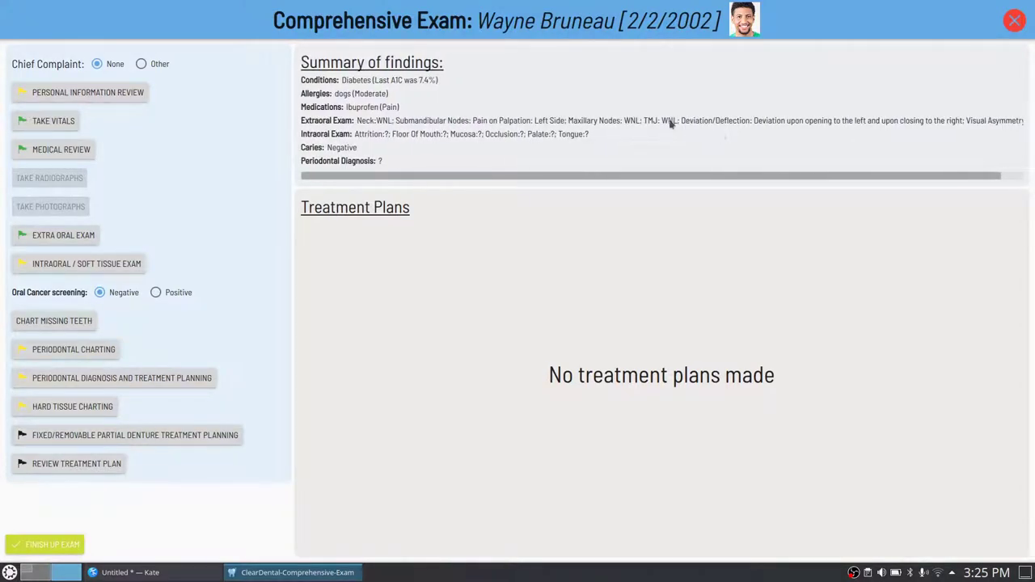
- Fill in the intraoral exam with Class II Div 1 occlusion and Pathway attrition, and save it
click(83, 270)
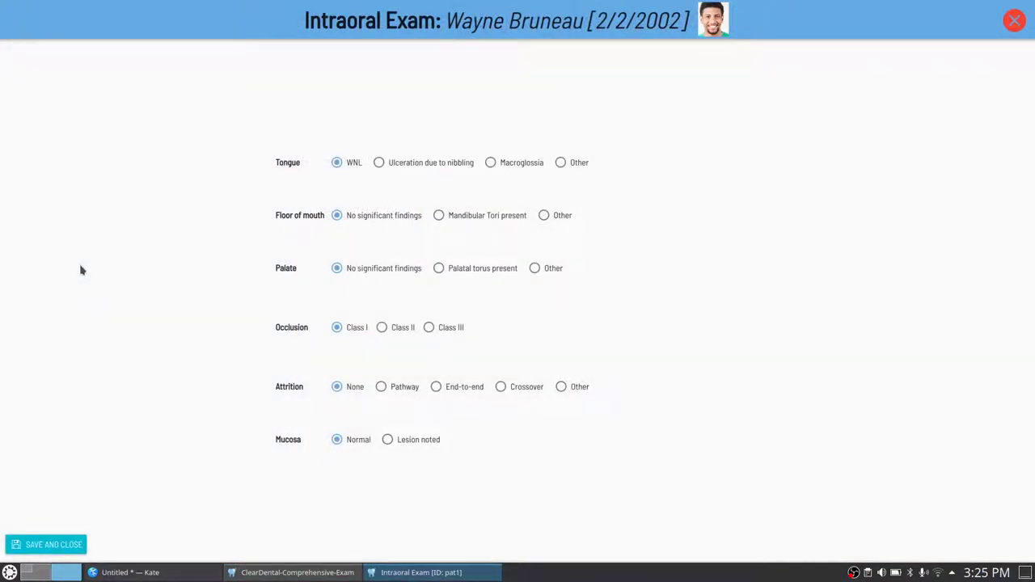
click(383, 328)
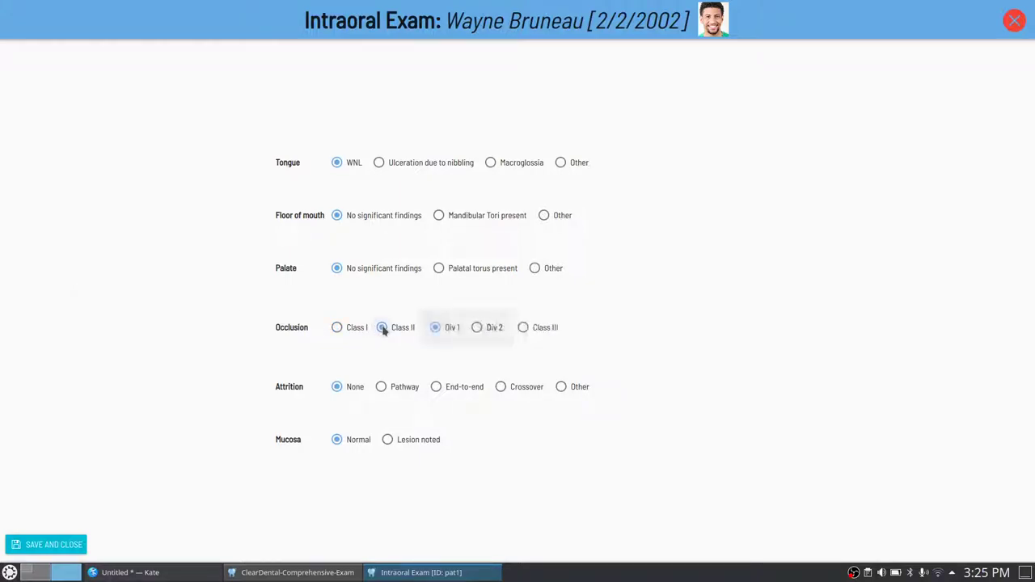
click(493, 331)
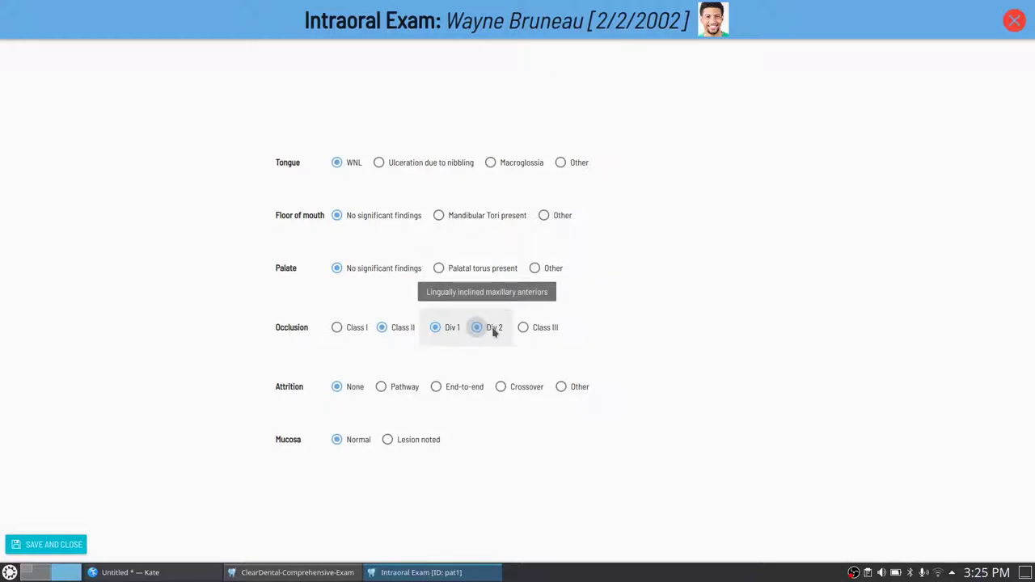
click(443, 326)
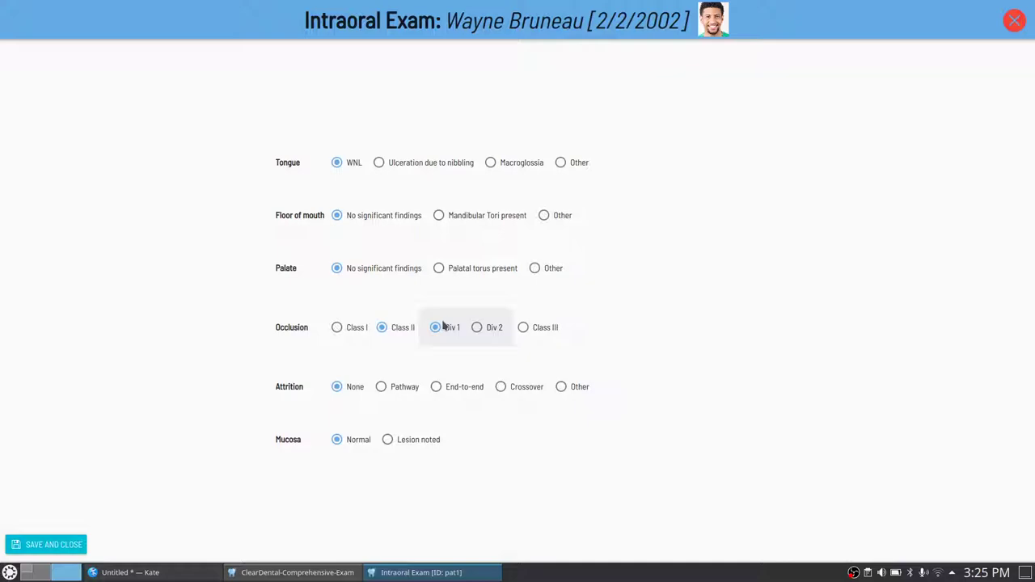
click(410, 393)
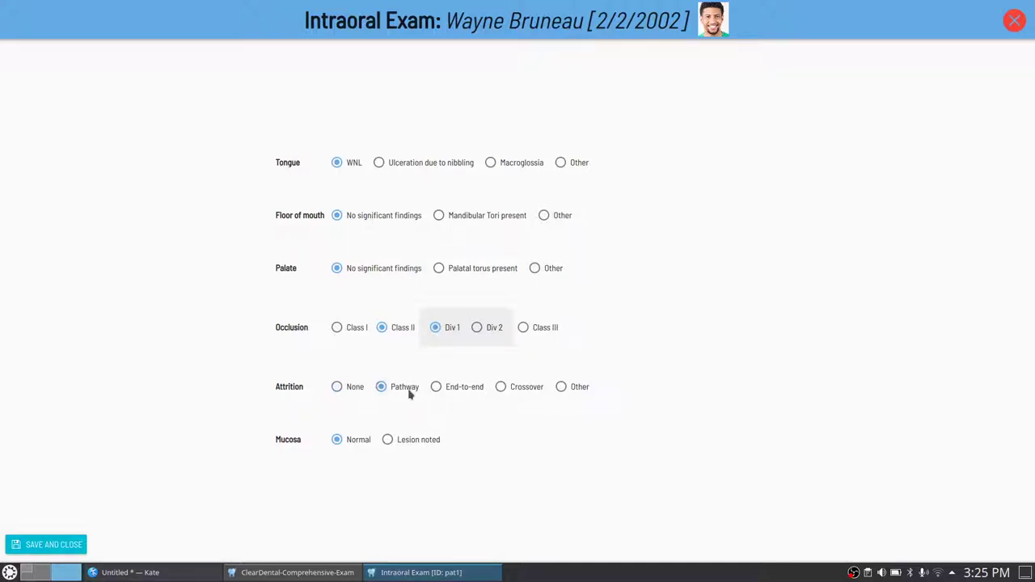
click(59, 546)
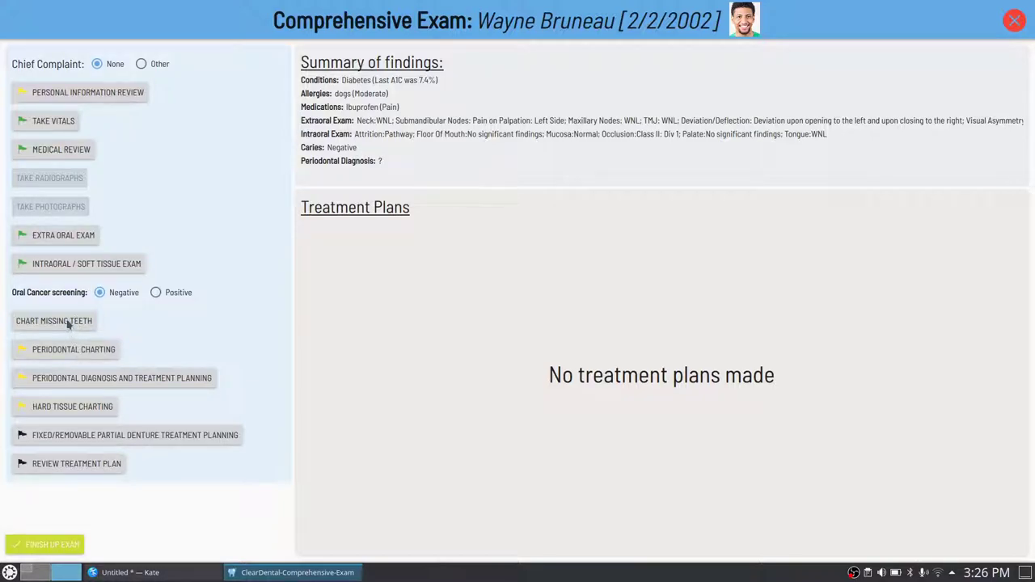
- Open the missing teeth chart and mark all third molars as missing
click(68, 323)
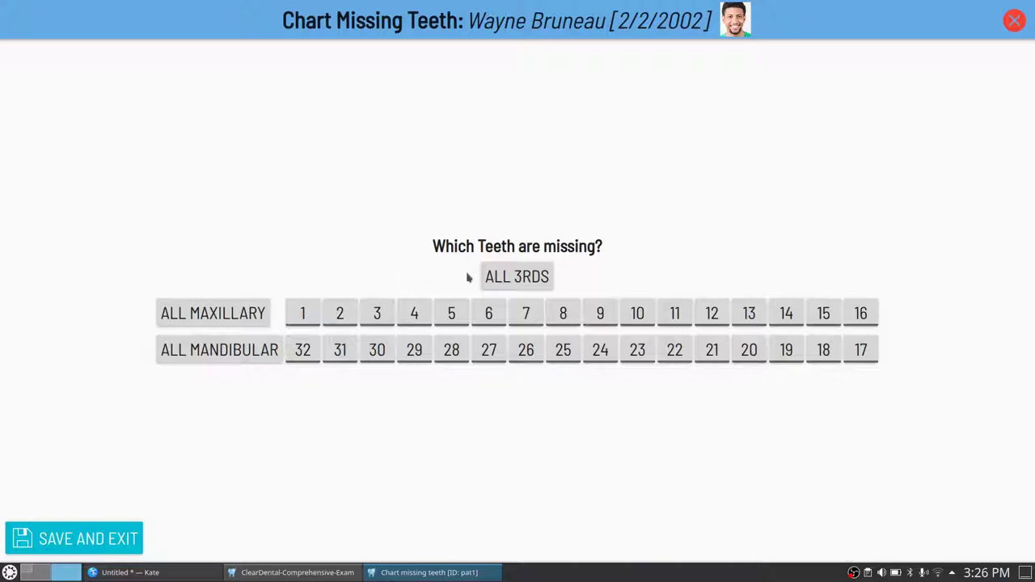
click(508, 285)
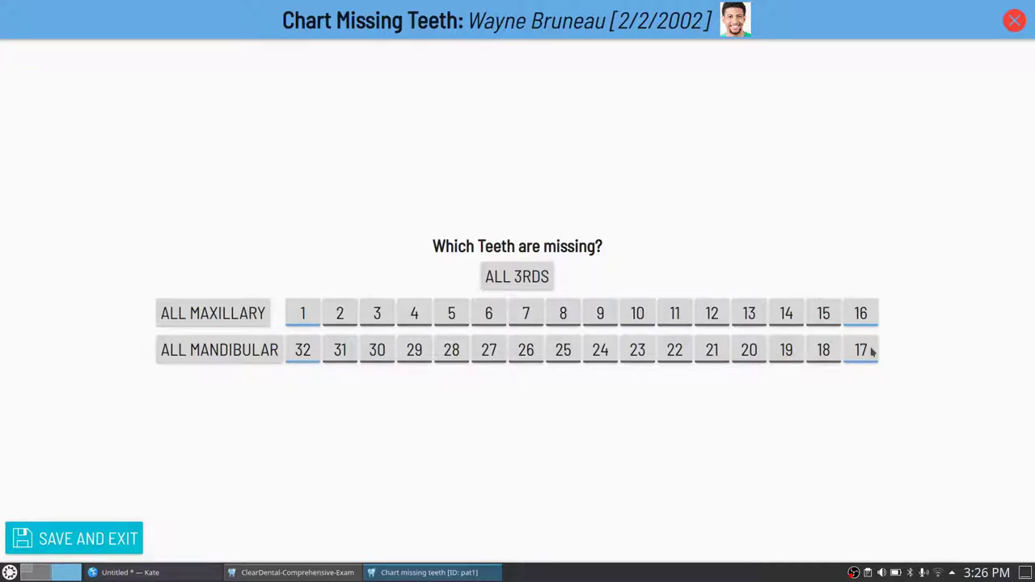
click(342, 317)
click(376, 316)
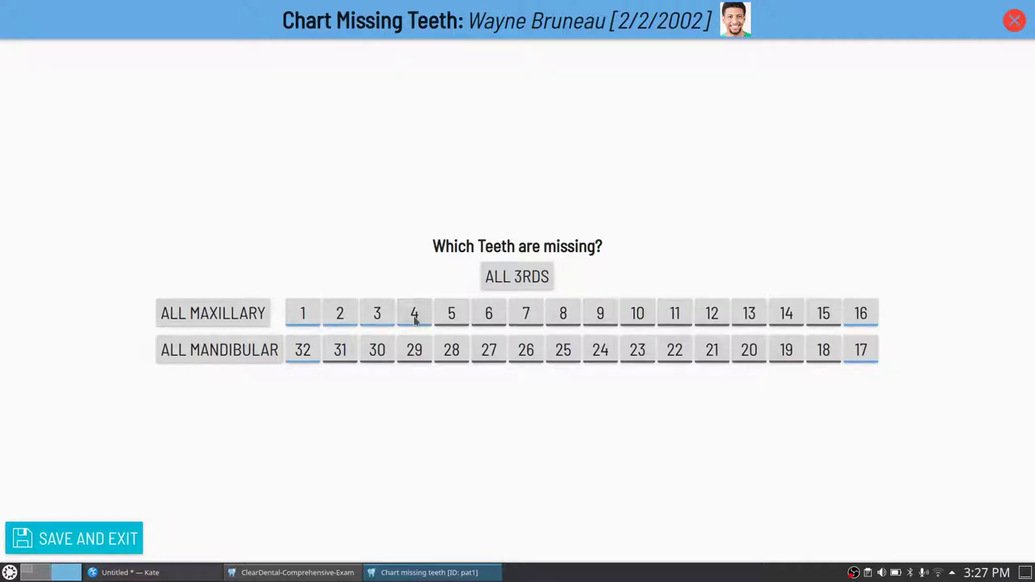
click(379, 316)
click(343, 312)
- Save the missing teeth chart and start the periodontal charting
click(77, 536)
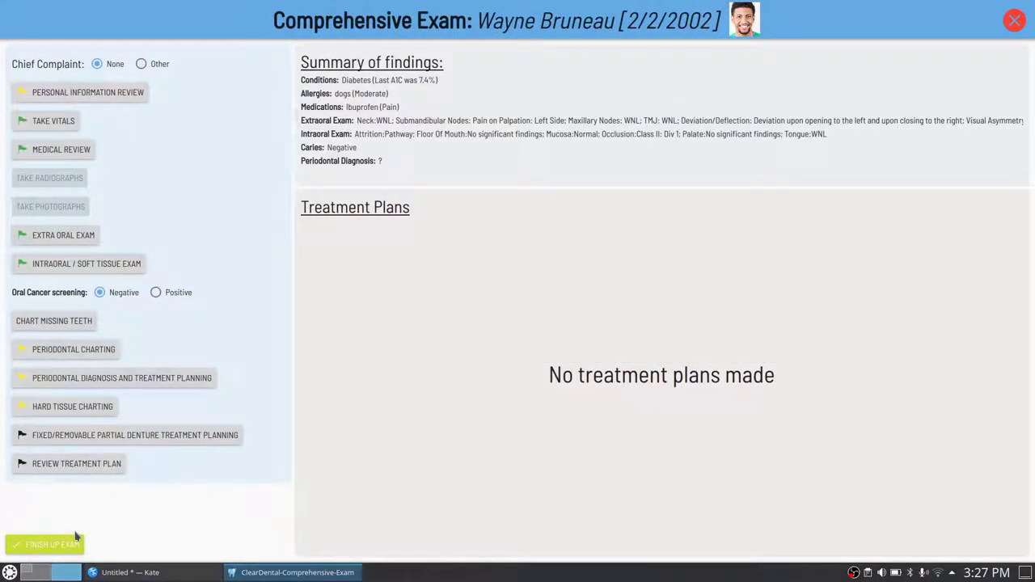
click(74, 350)
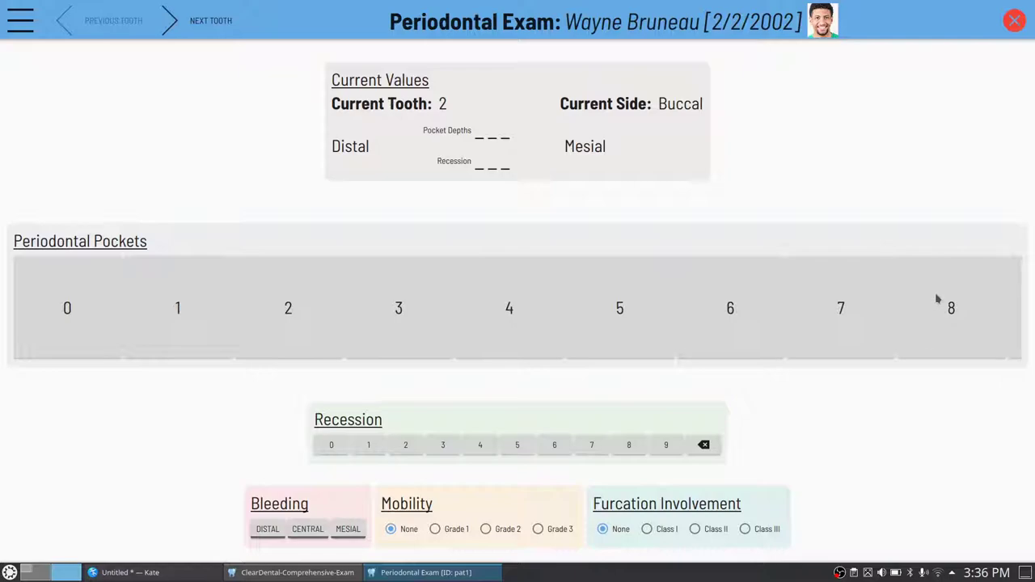
- Record pocket depths of 2, 3, 2 and recession of 0, 0, 0 on the buccal side of tooth 2
drag(936, 299, 656, 337)
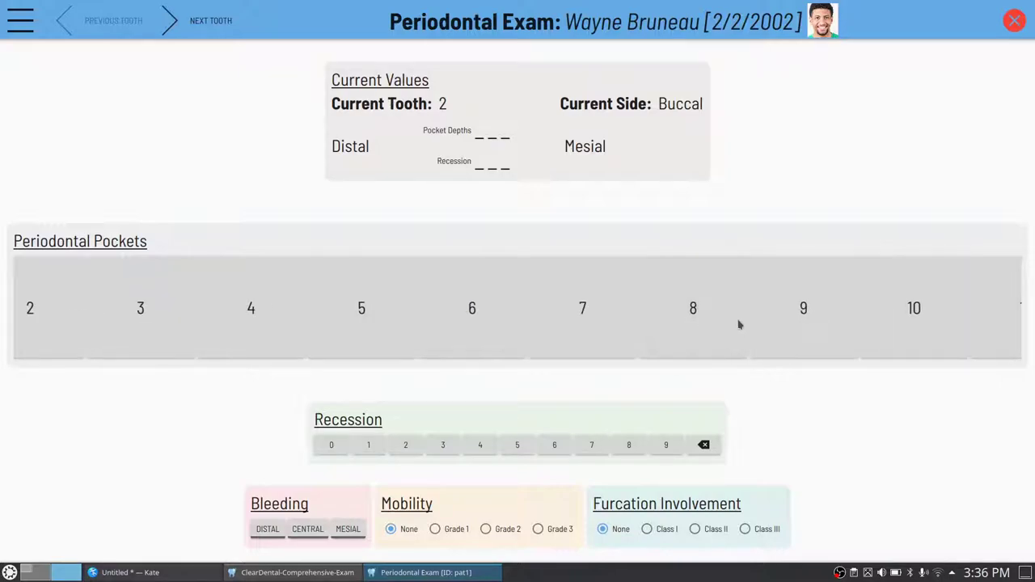
drag(739, 323, 443, 313)
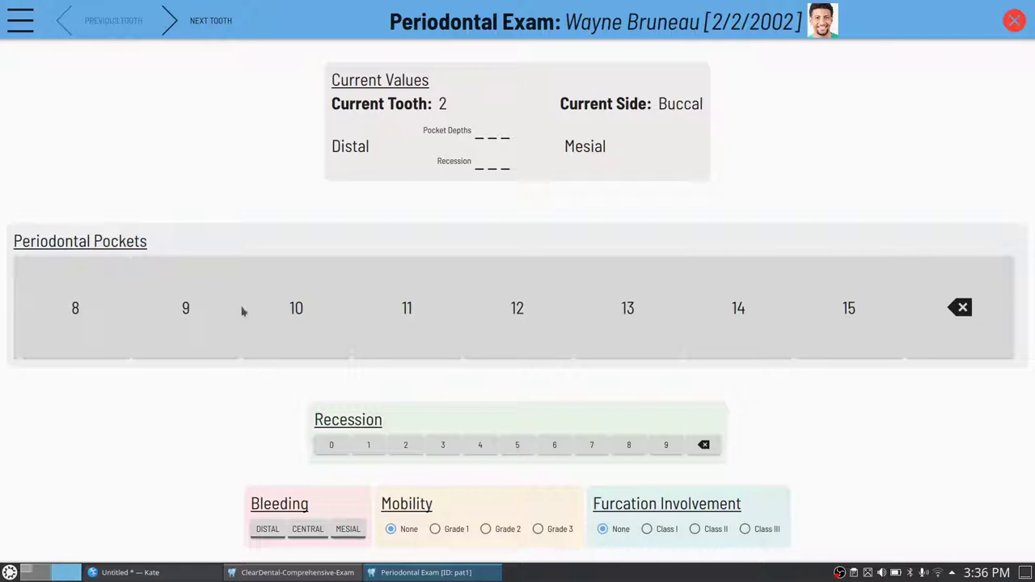
drag(147, 312, 451, 288)
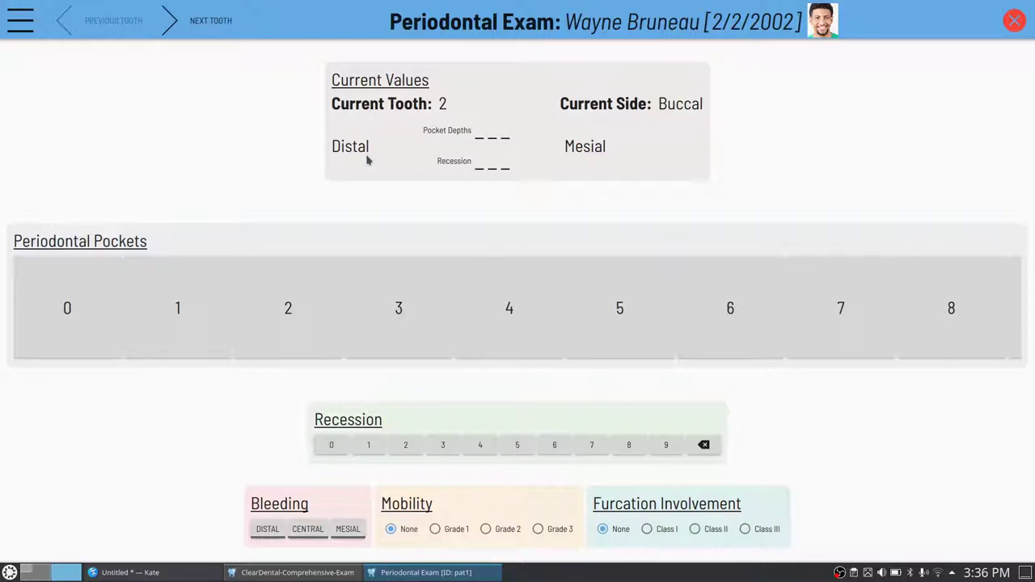
click(314, 305)
click(400, 310)
click(315, 300)
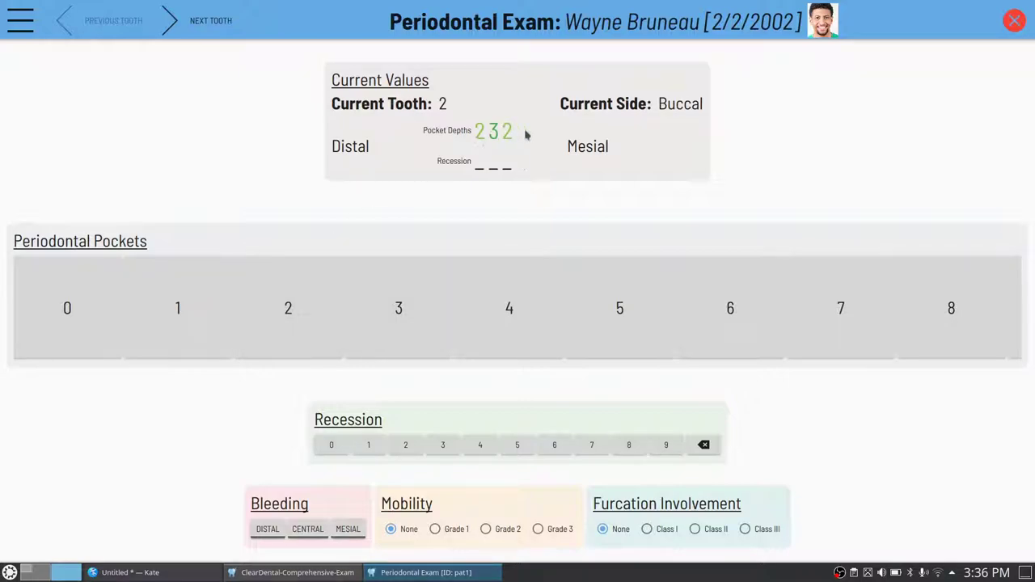
click(331, 446)
click(331, 447)
click(330, 449)
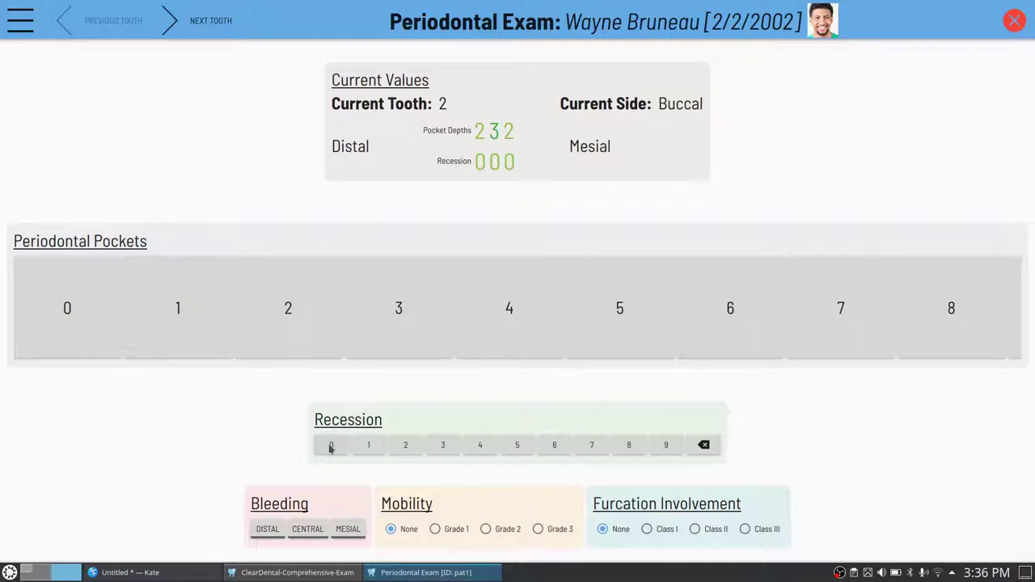
- For the buccal side of tooth 3, mark central bleeding and record pocket depths of 3, 3, 2
click(212, 22)
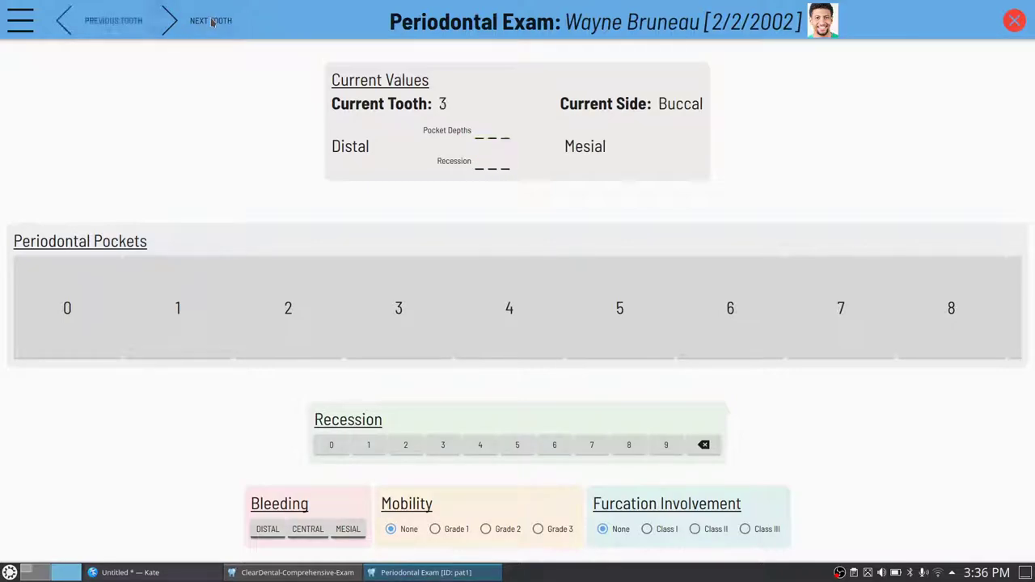
click(317, 531)
click(374, 313)
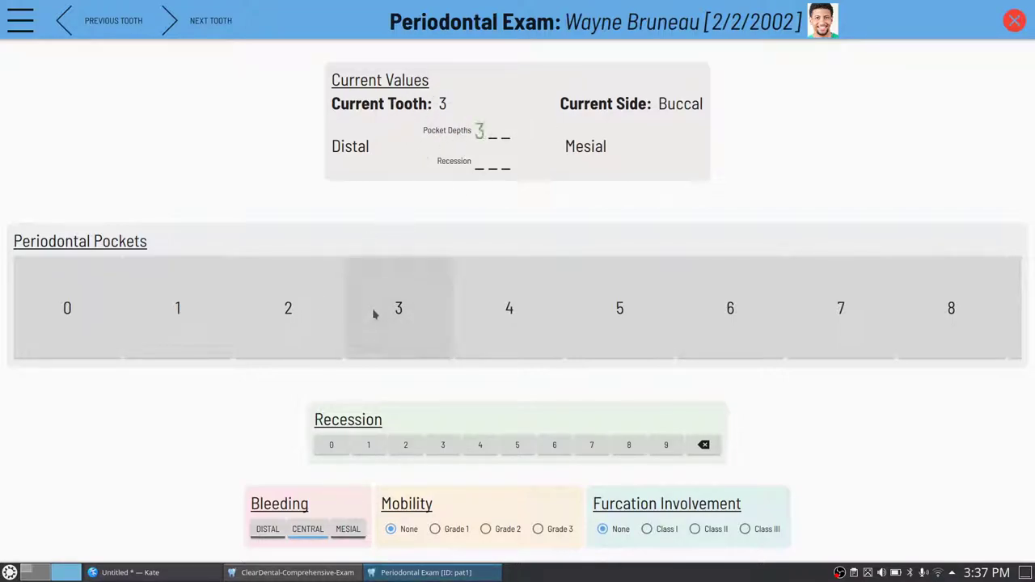
click(374, 313)
click(298, 304)
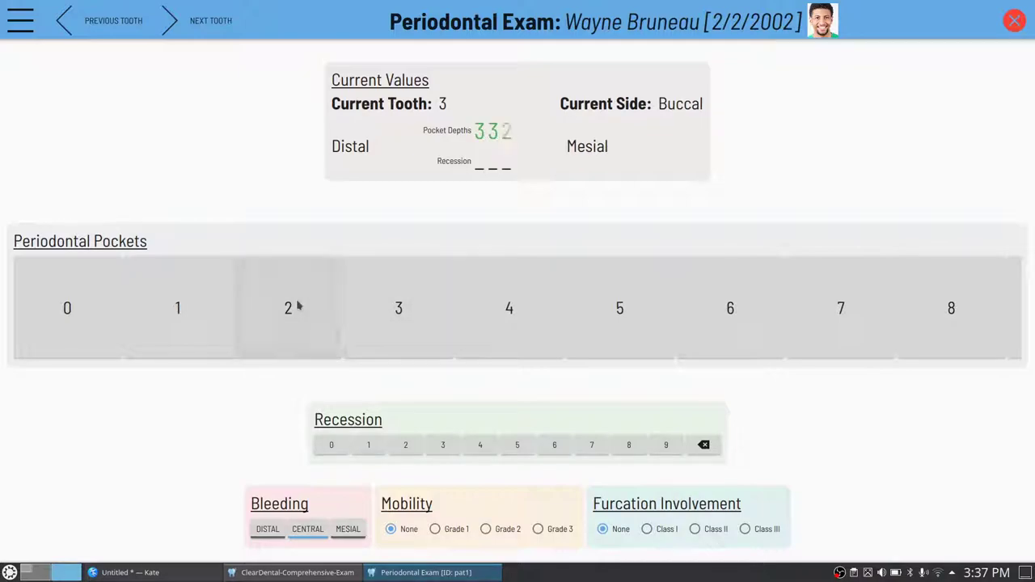
- Advance to tooth 4 and record buccal pocket depths of 2, 3, 2
click(204, 25)
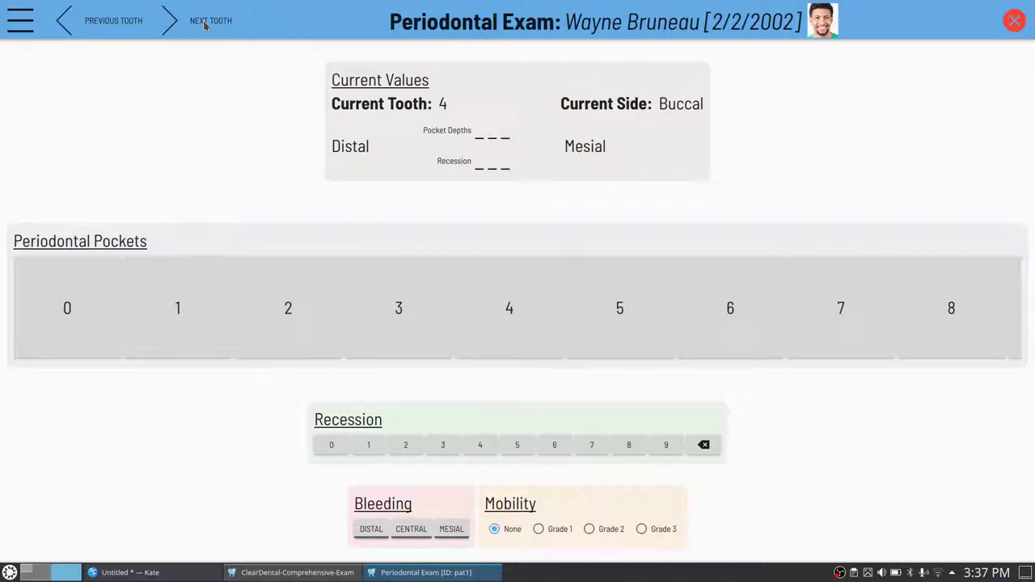
click(20, 26)
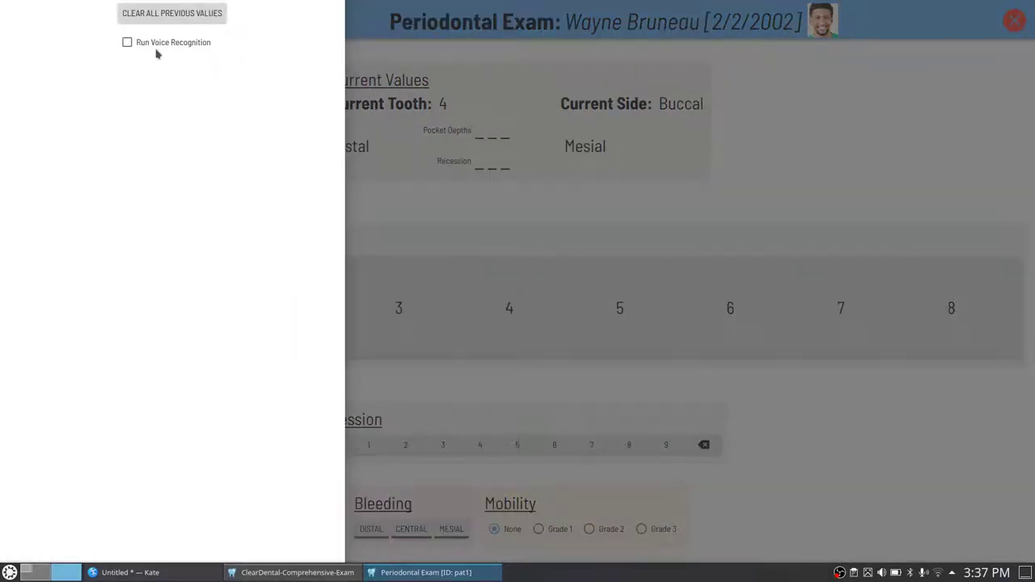
click(486, 106)
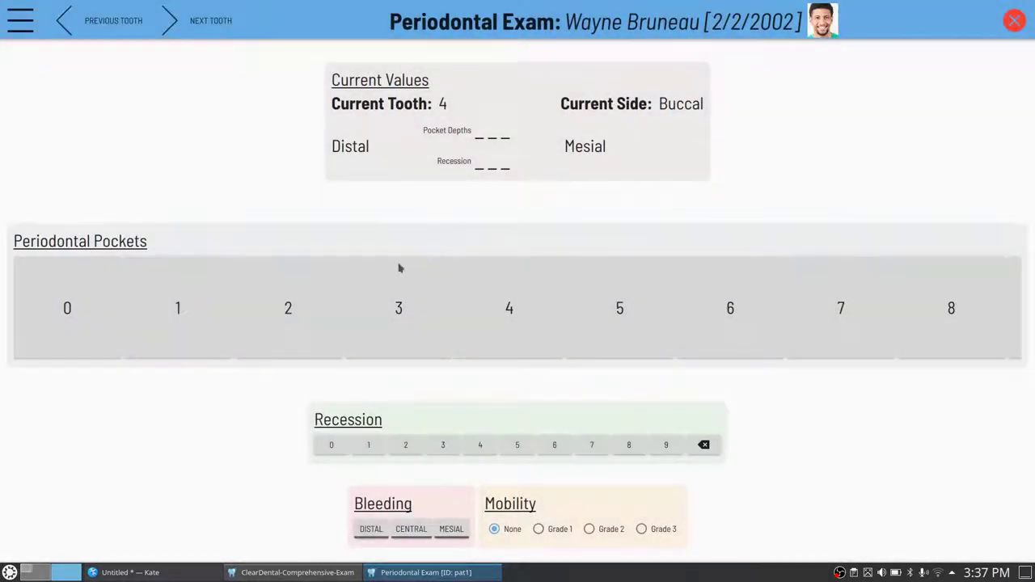
click(289, 310)
click(399, 314)
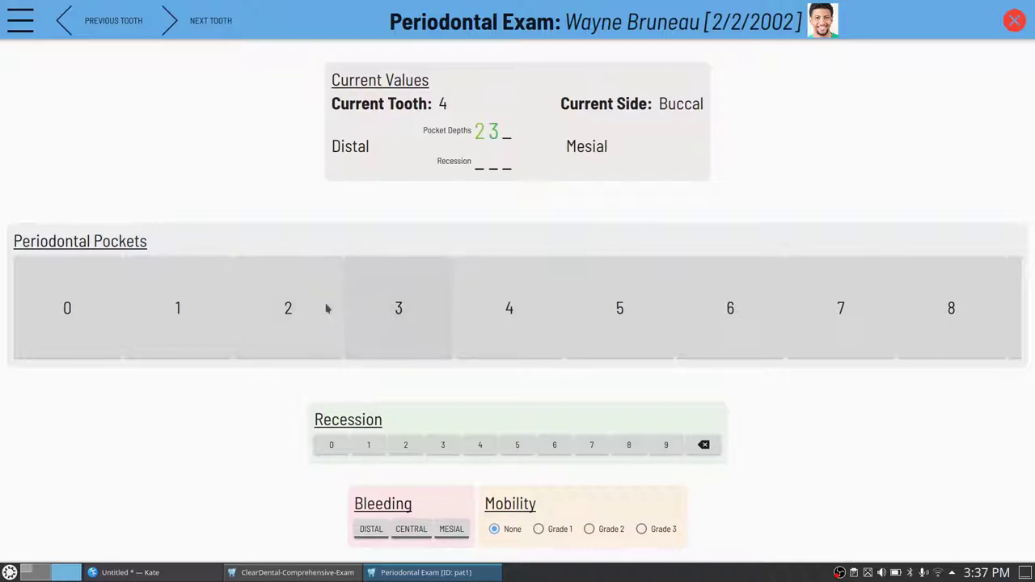
click(316, 306)
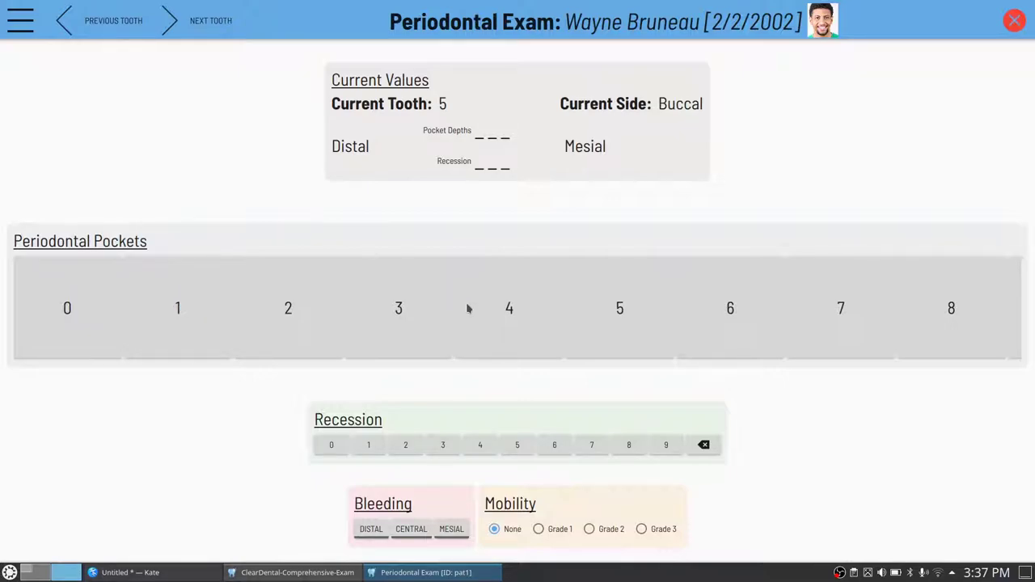
- Record buccal pocket depths of 6, 7, 6 and recession of 2, 2, 2 for tooth 5, and advance to tooth 6
click(756, 312)
click(840, 309)
click(760, 311)
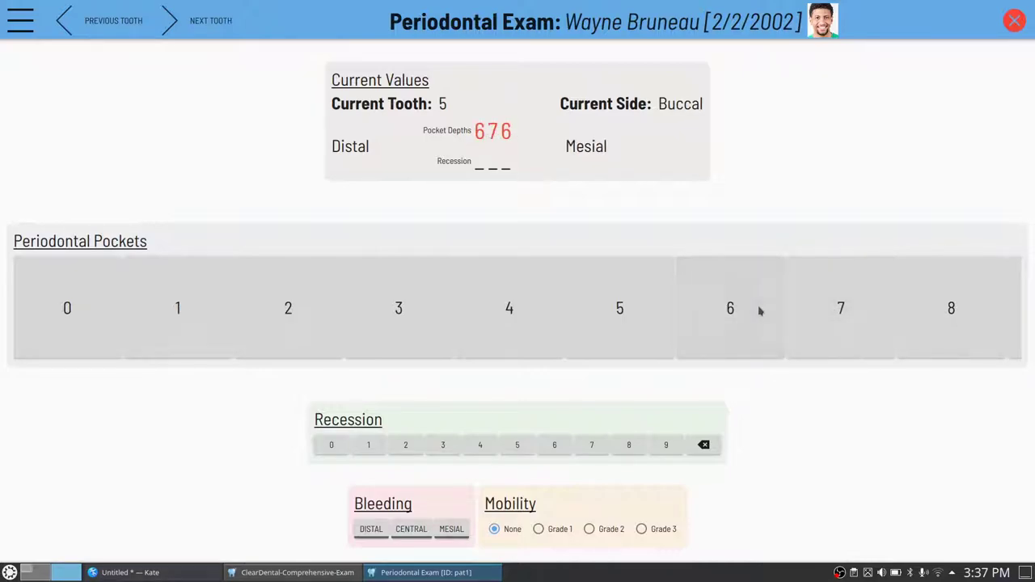
click(398, 452)
click(398, 453)
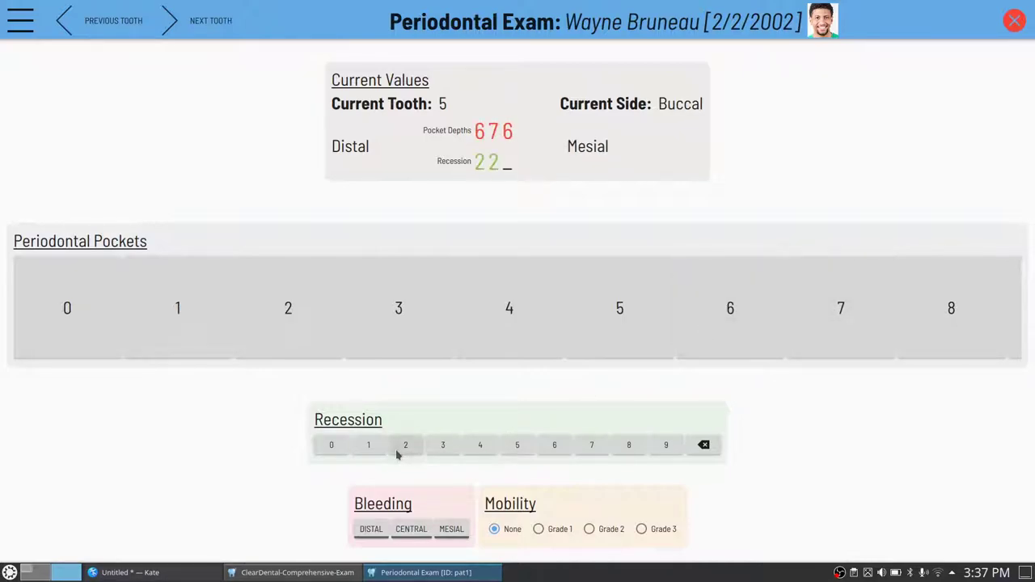
click(397, 454)
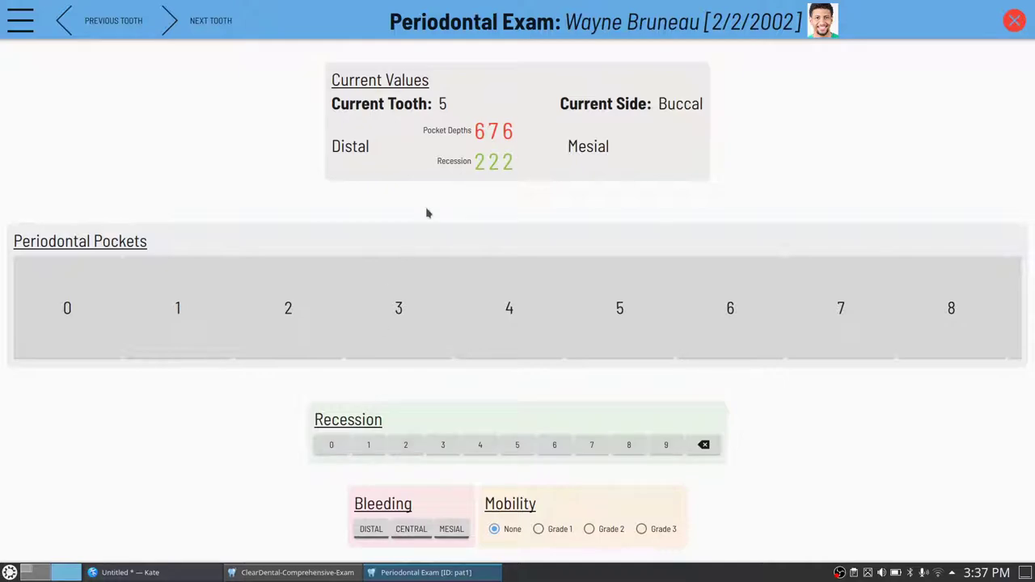
click(219, 28)
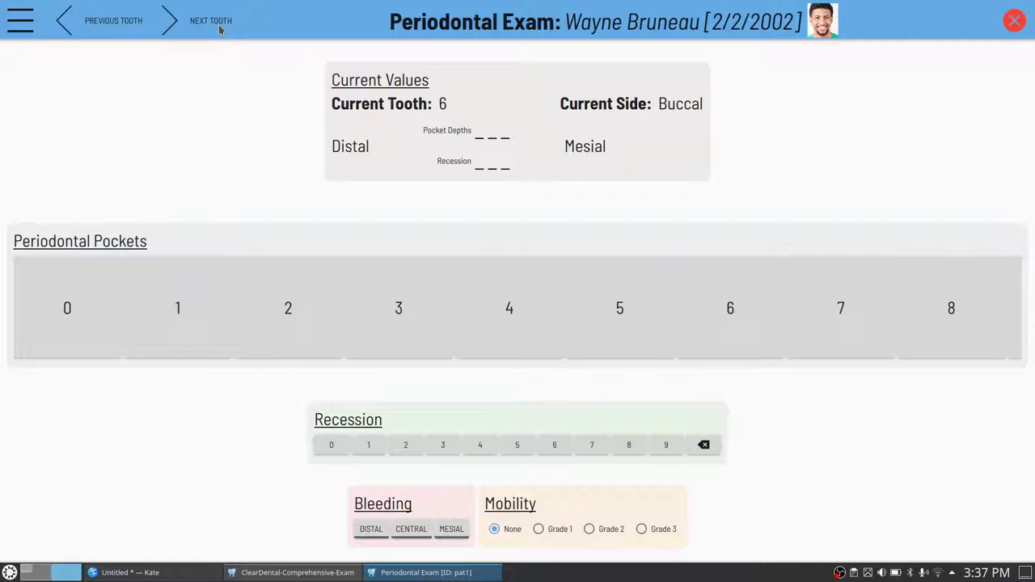
- Close the periodontal exam and open the periodontal diagnosis and treatment planning
click(1015, 21)
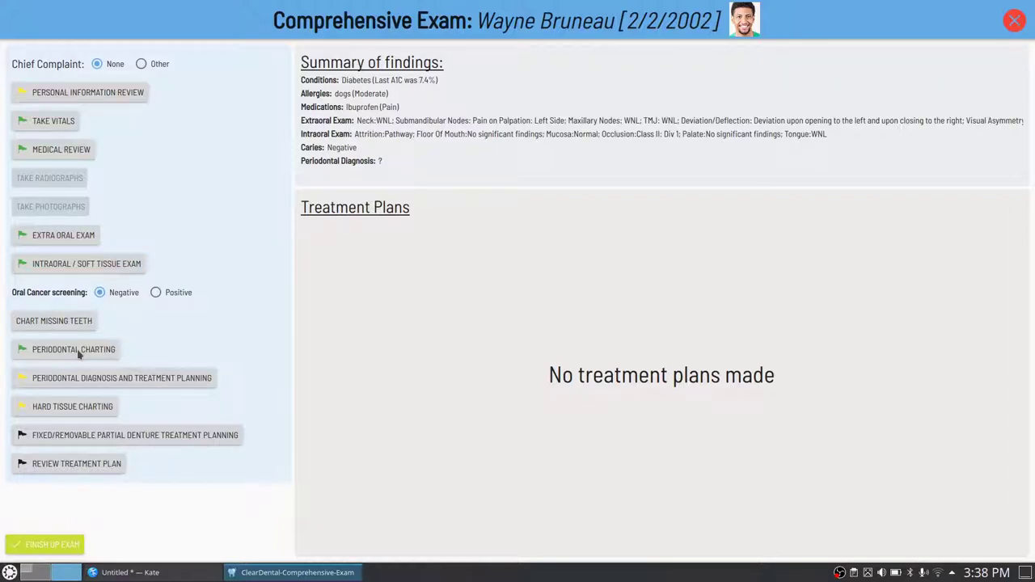
click(126, 378)
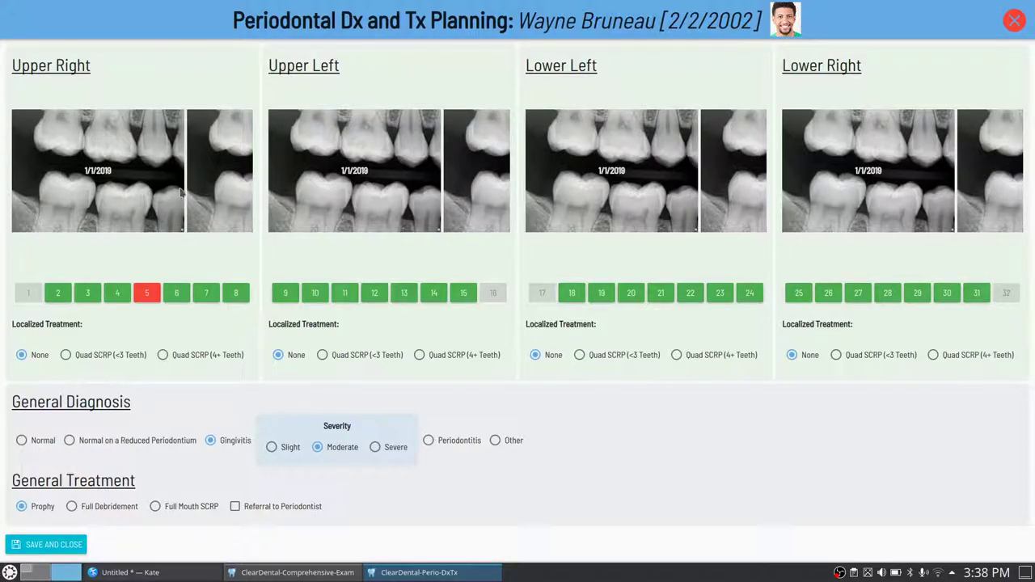
- Examine the upper right quadrant's radiographs and the periodontal status of its teeth
scroll(181, 191, down, 2)
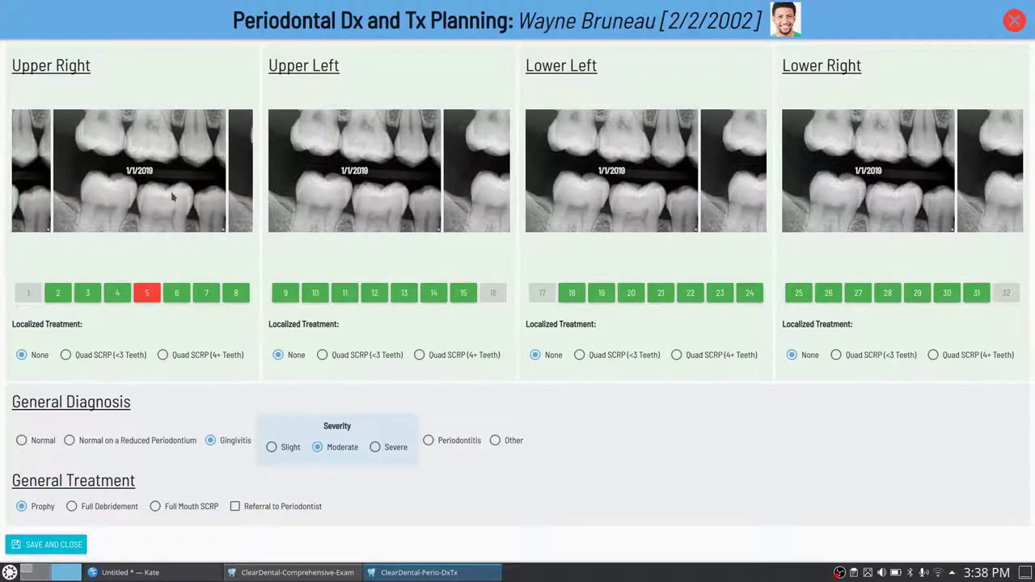
scroll(20, 206, up, 2)
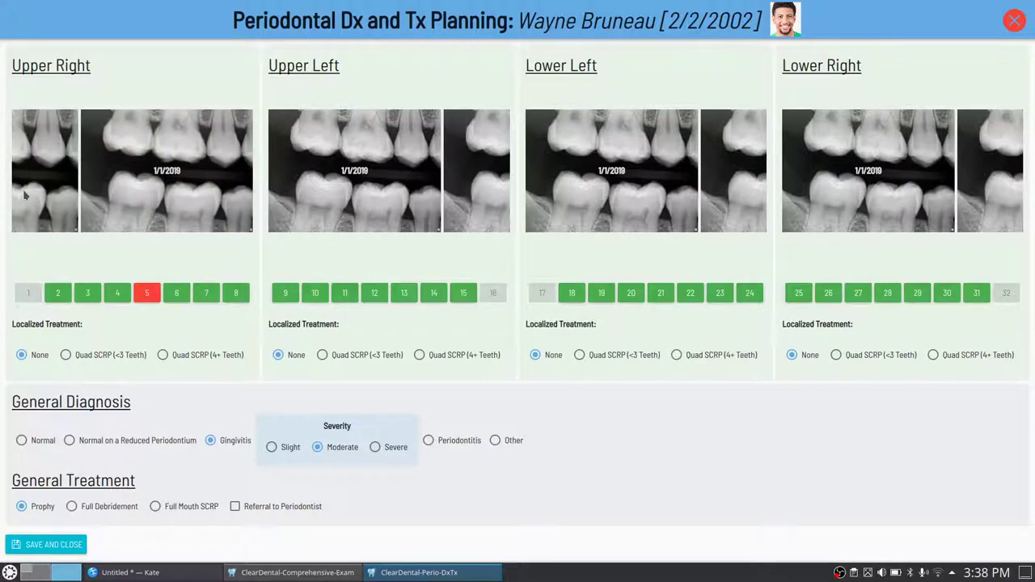
scroll(161, 174, down, 3)
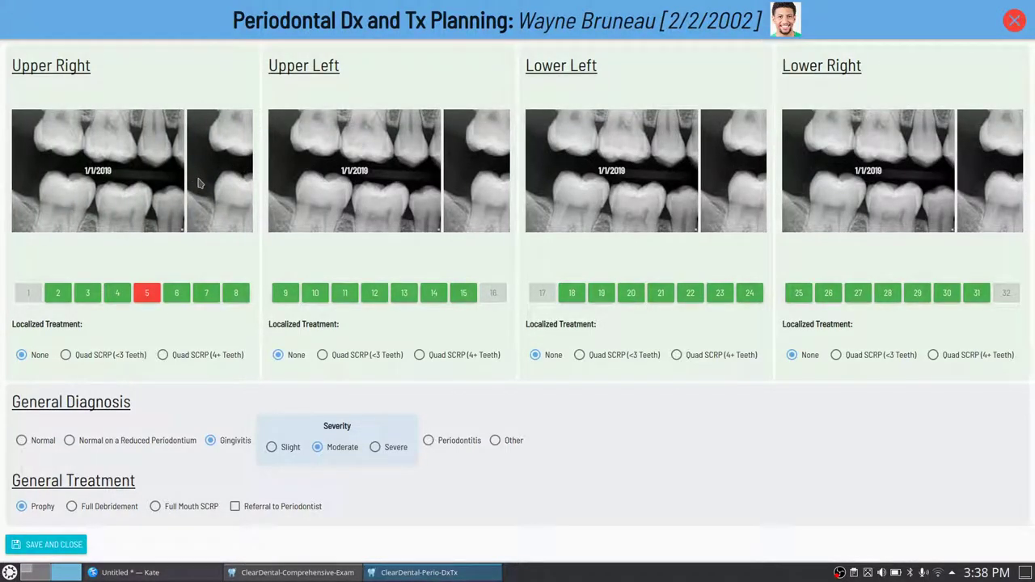
scroll(70, 186, down, 1)
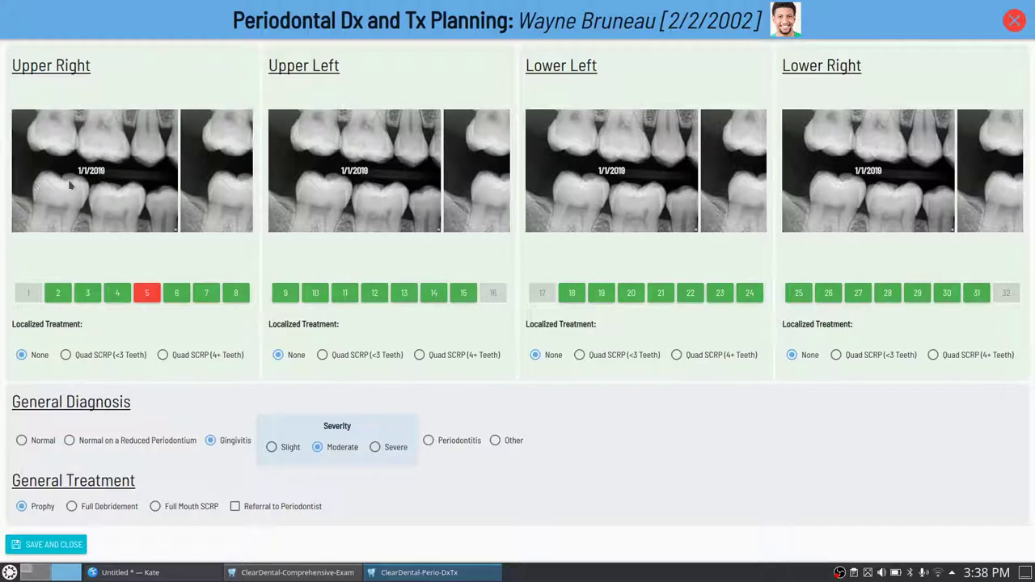
scroll(70, 186, down, 3)
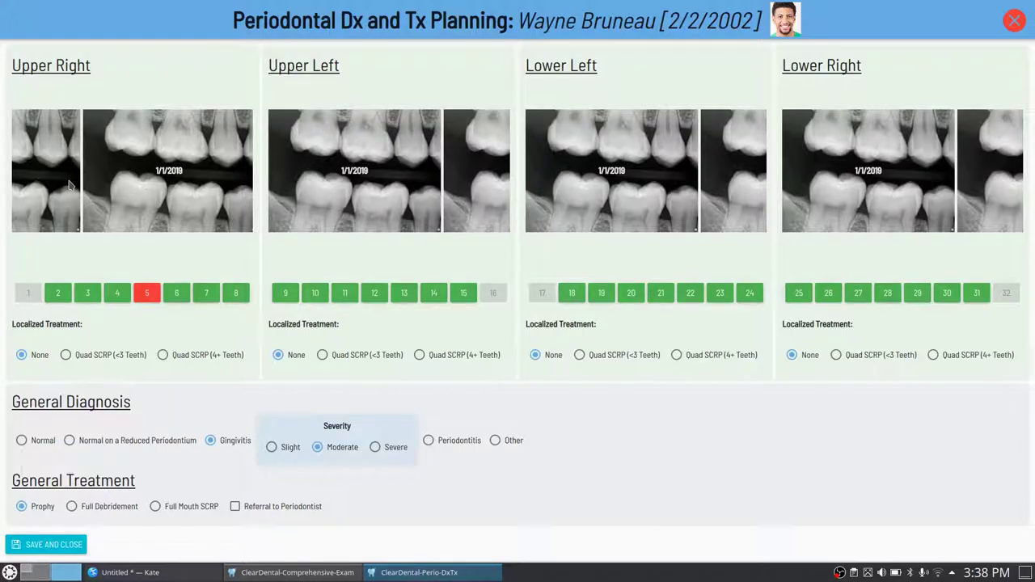
scroll(113, 174, down, 2)
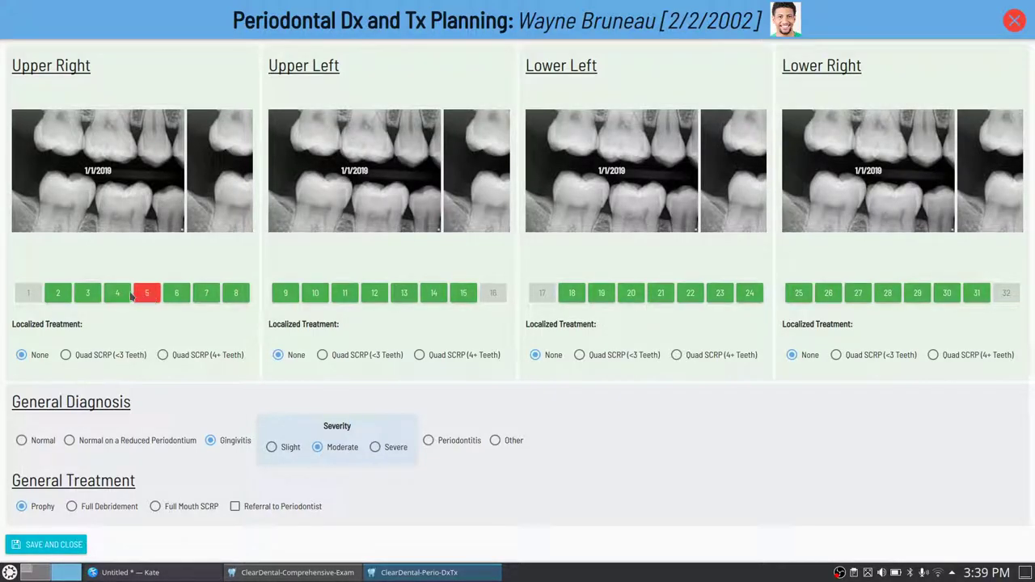
mouse_move(55, 296)
mouse_move(152, 301)
click(118, 362)
click(44, 355)
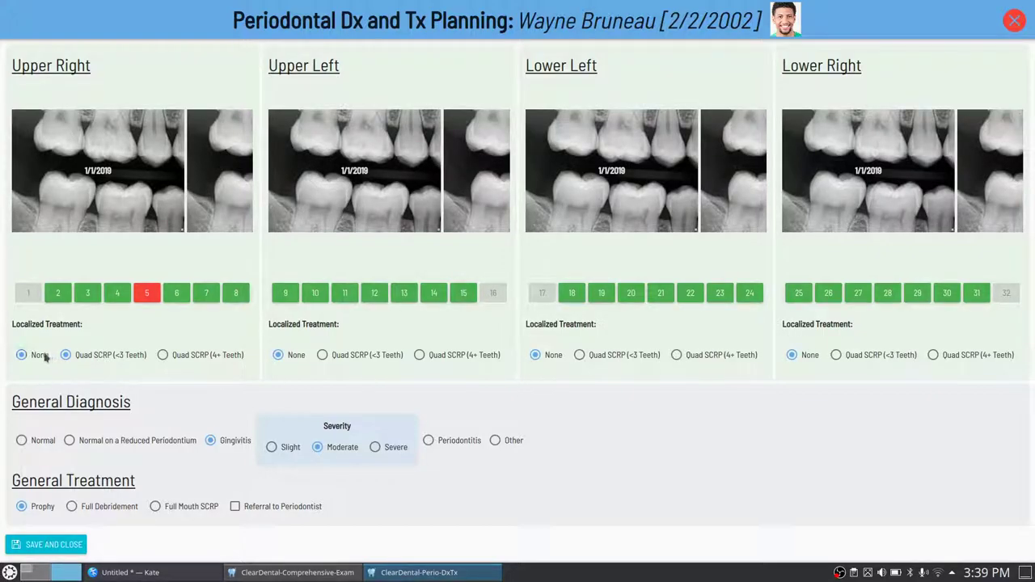
click(179, 507)
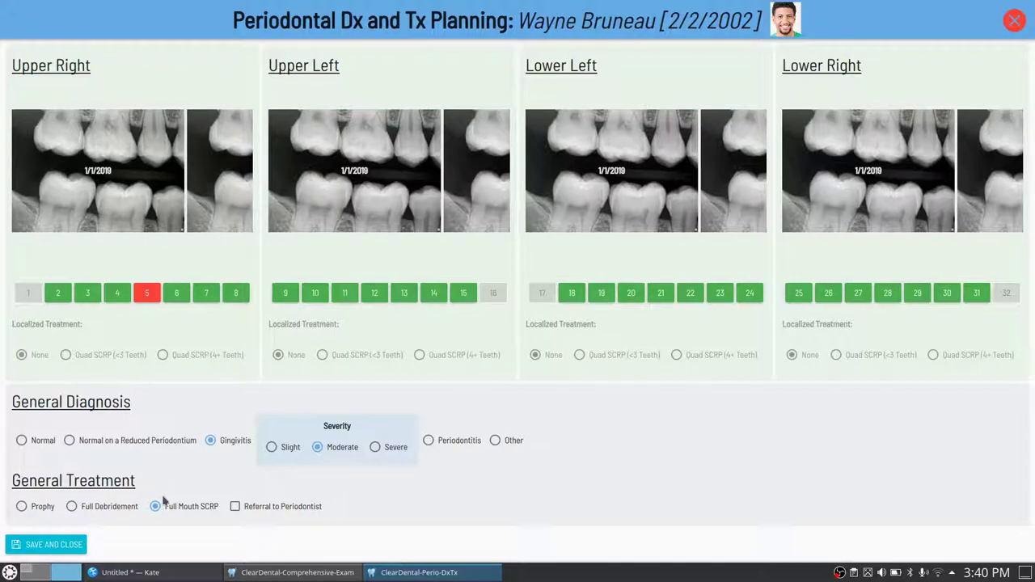
click(105, 506)
click(24, 507)
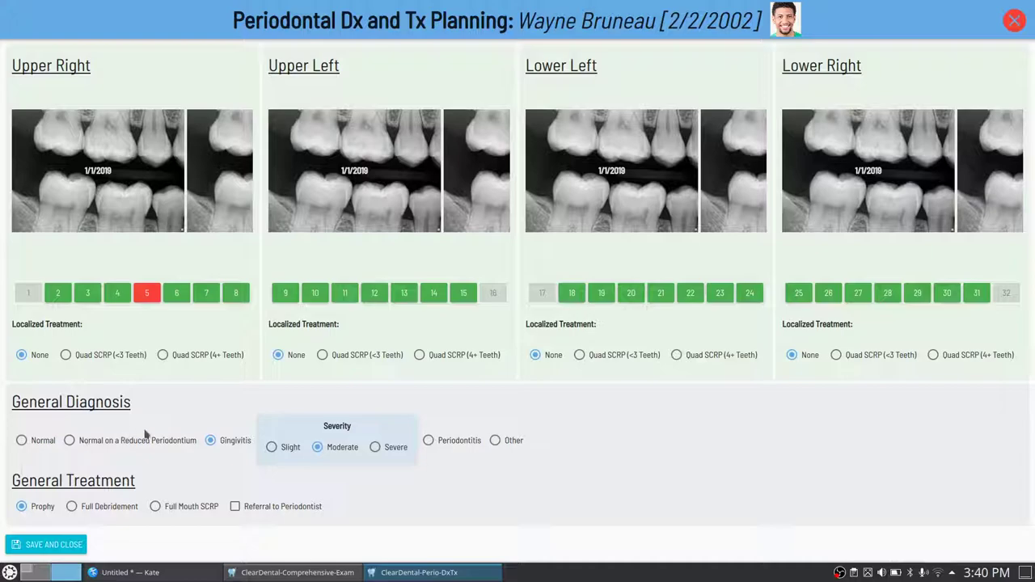
click(281, 447)
click(320, 449)
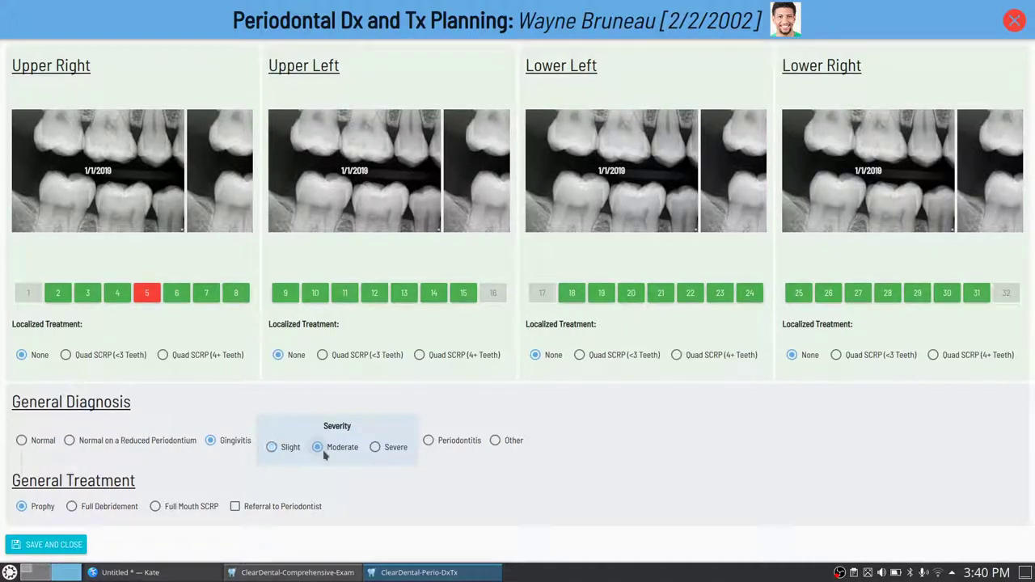
click(376, 448)
- Set the general diagnosis to Periodontitis, Stage IV
click(448, 443)
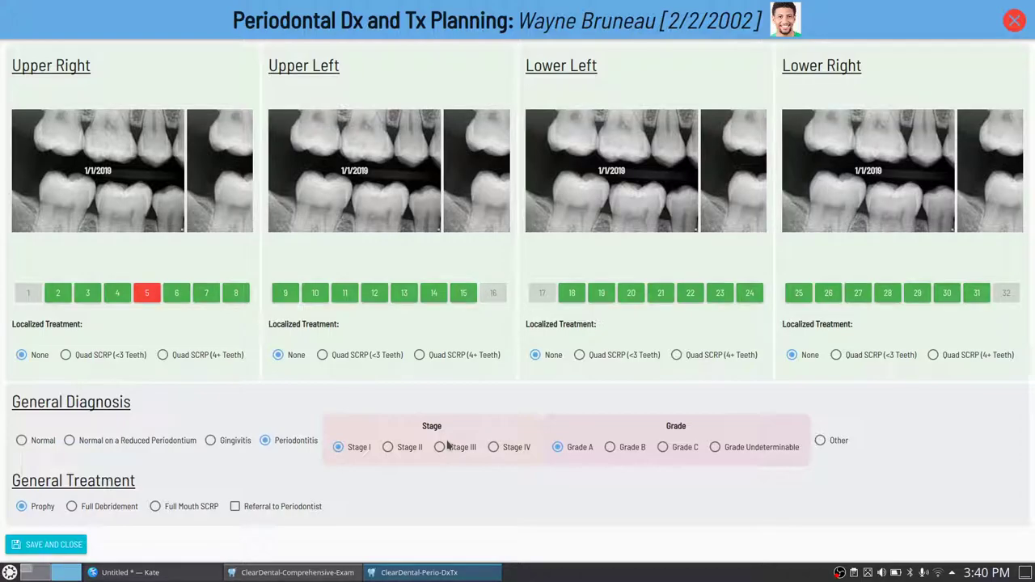
click(387, 447)
mouse_move(360, 452)
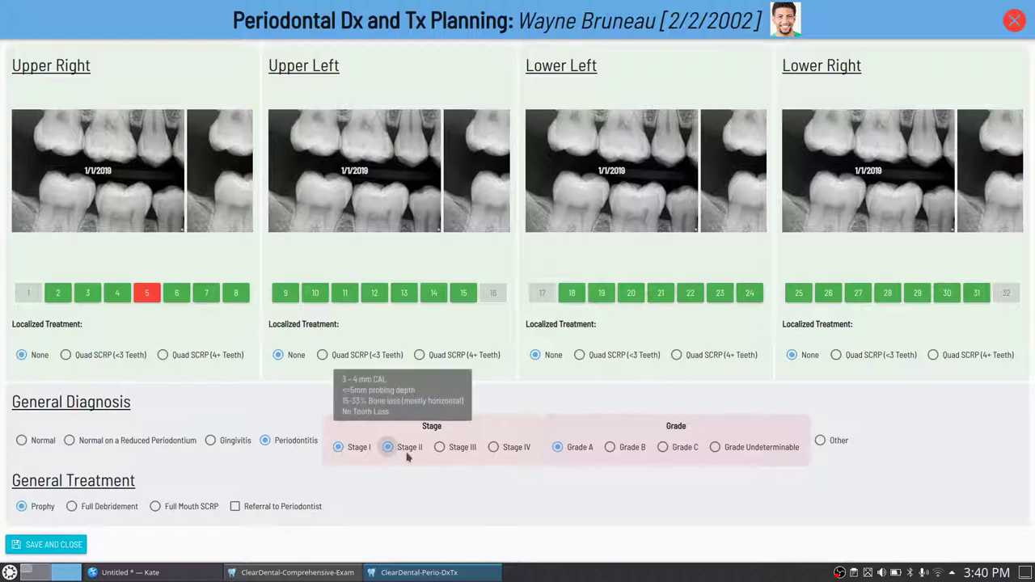
click(461, 455)
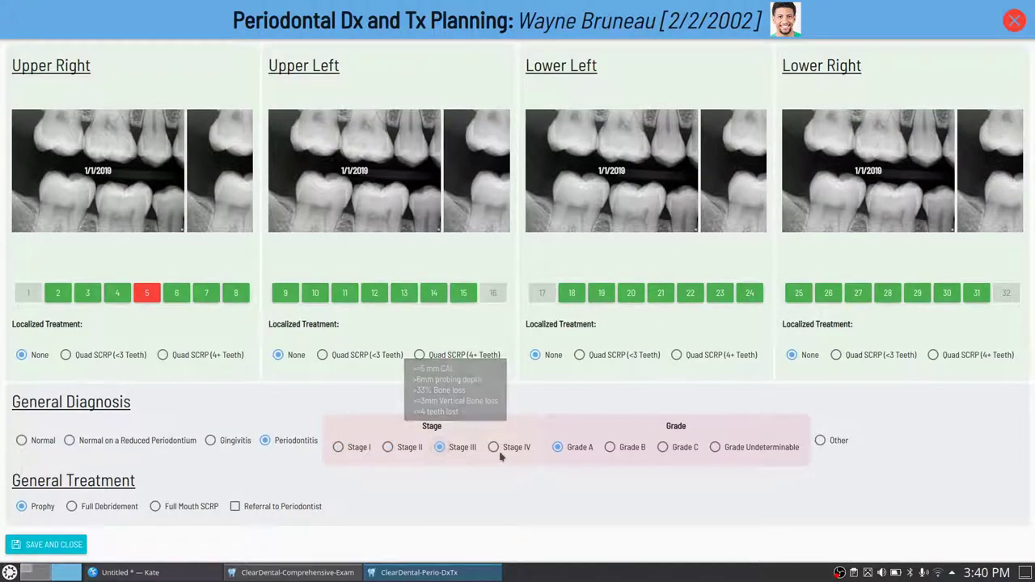
click(495, 450)
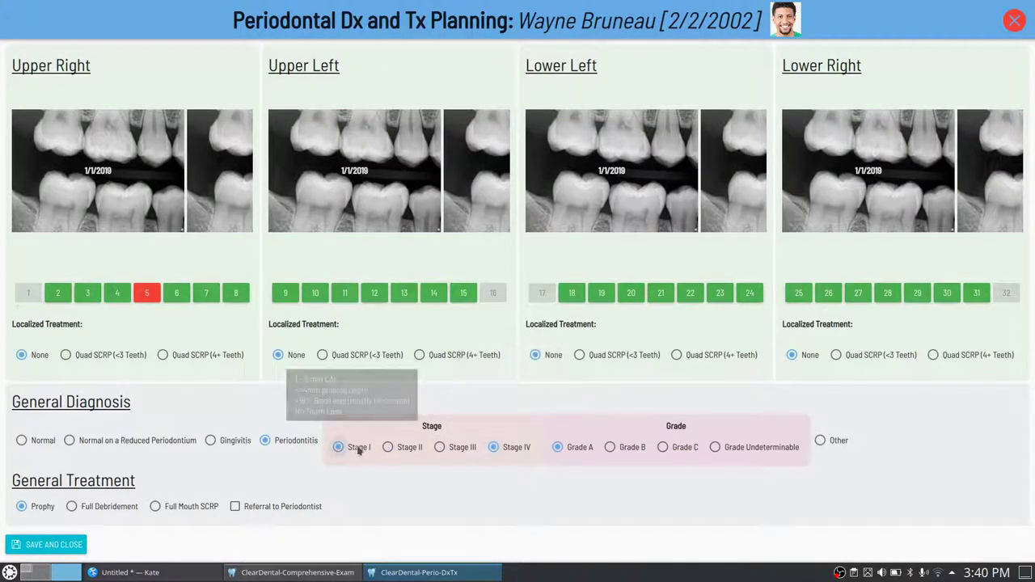
- Set the periodontitis grade to Grade Undeterminable, then save and close the periodontal diagnosis
click(610, 447)
click(664, 449)
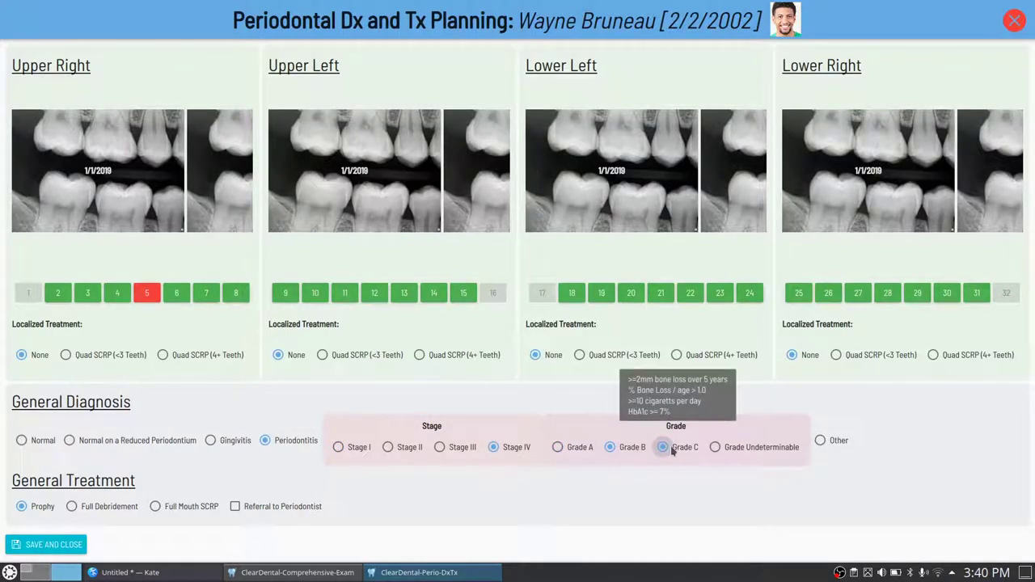
click(580, 449)
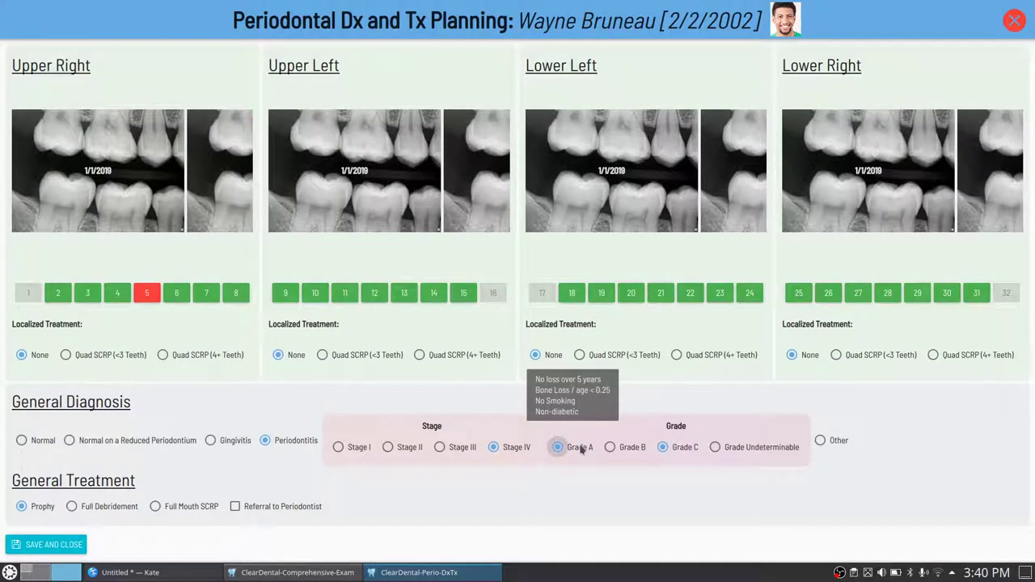
click(737, 450)
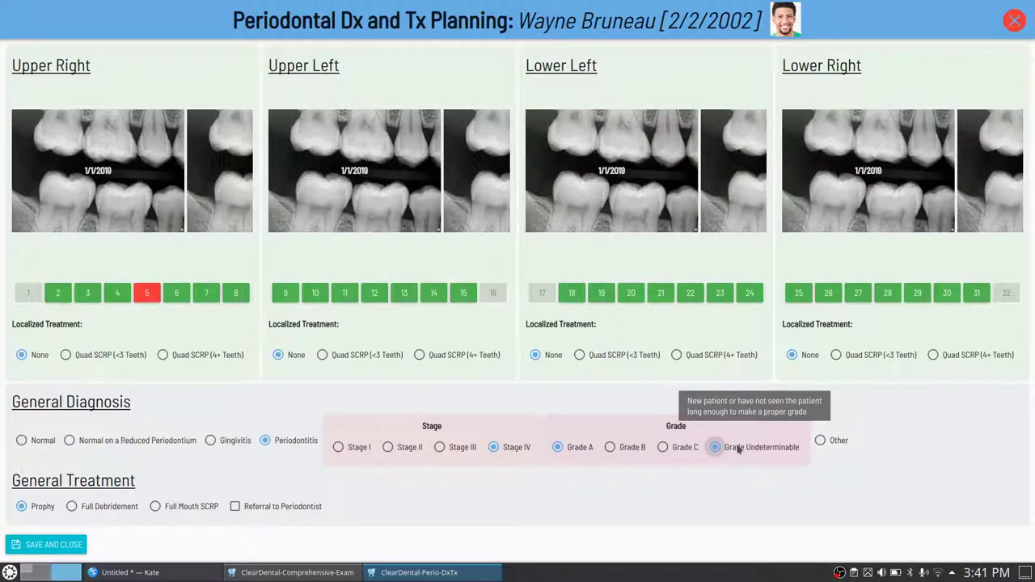
click(737, 450)
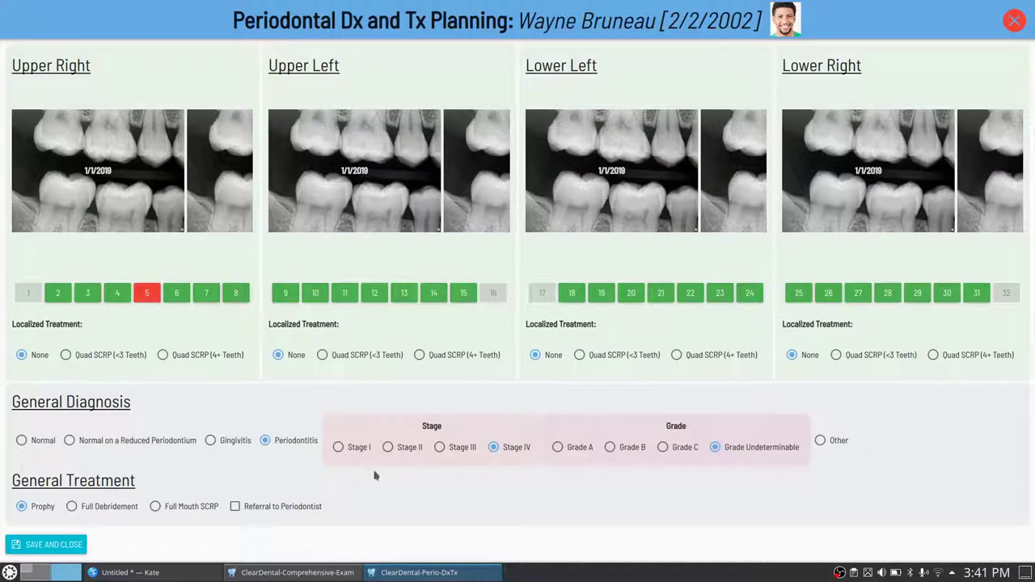
click(74, 545)
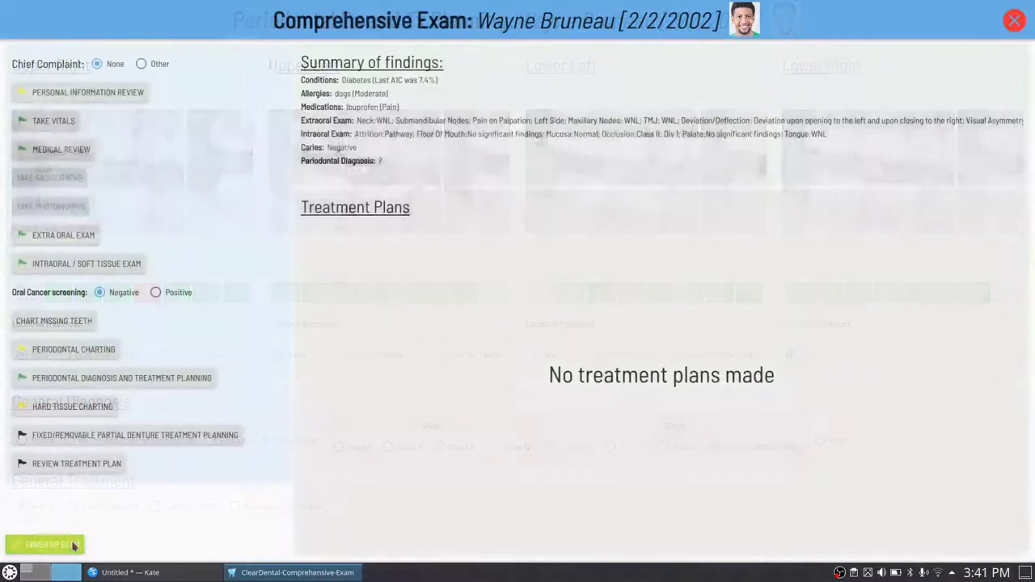
- Start hard tissue charting in the style that selects a tooth first, and choose tooth 8
click(86, 406)
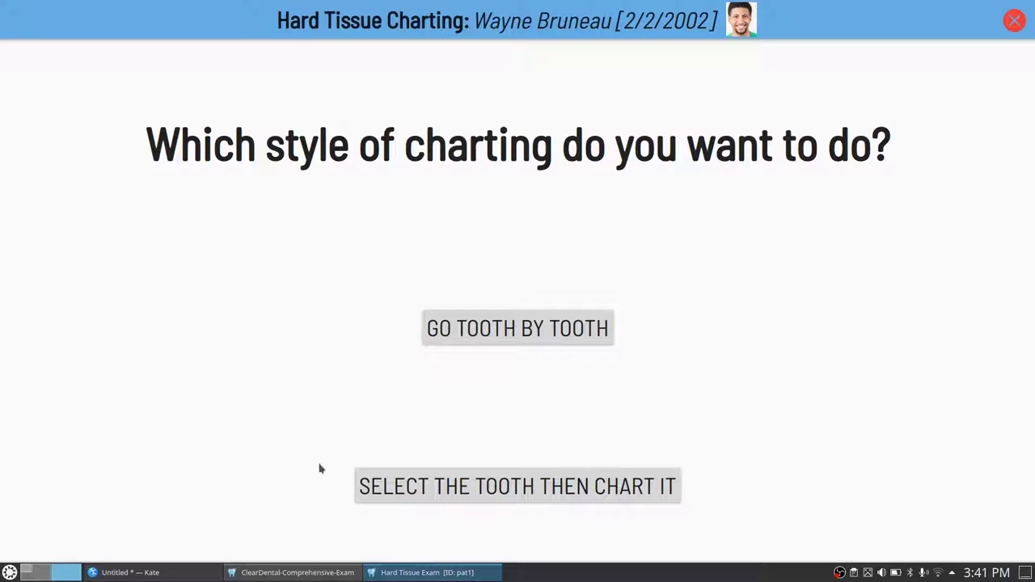
click(423, 485)
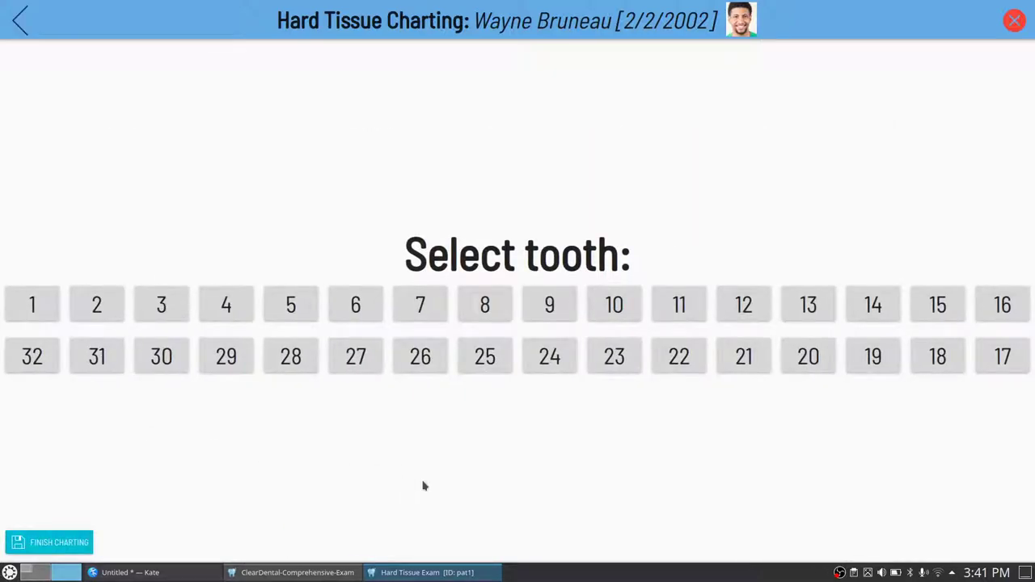
click(485, 304)
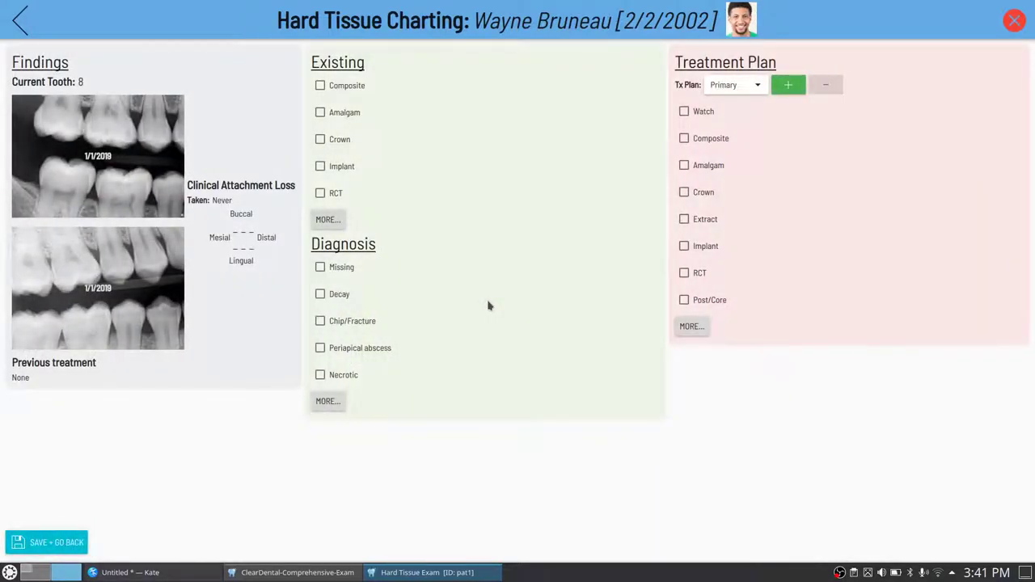
- Record an existing composite on the M and I surfaces of tooth 8, and save it to return to the tooth selection
click(351, 89)
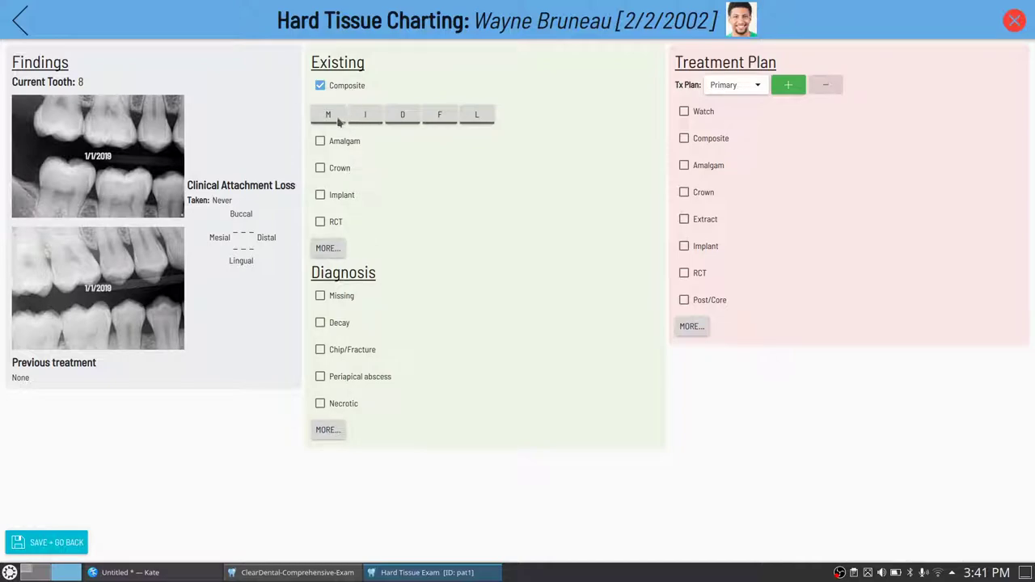
click(338, 121)
click(365, 118)
click(57, 542)
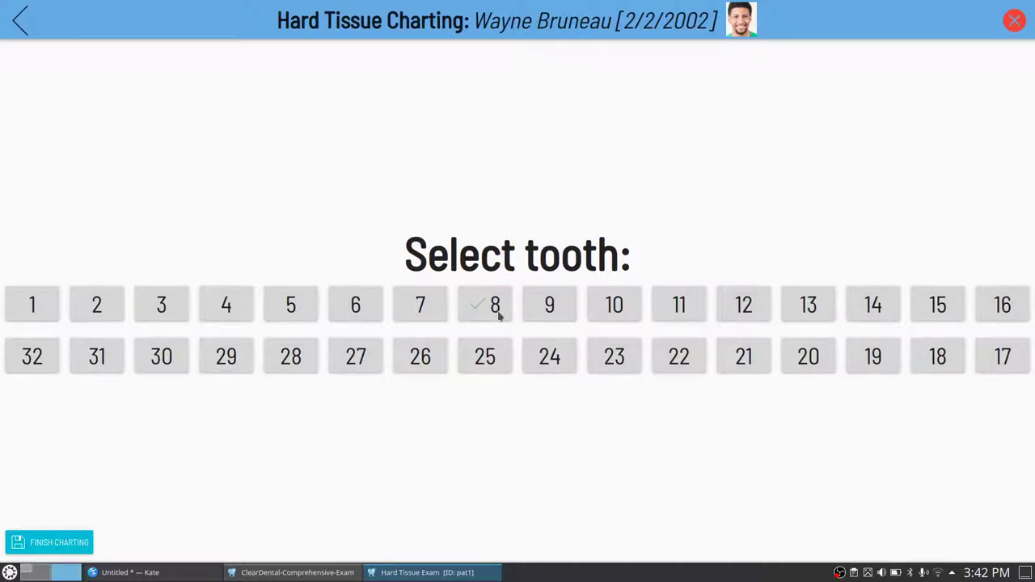
- Switch hard tissue charting to the tooth-by-tooth style and go back from tooth 8 to tooth 2
click(27, 23)
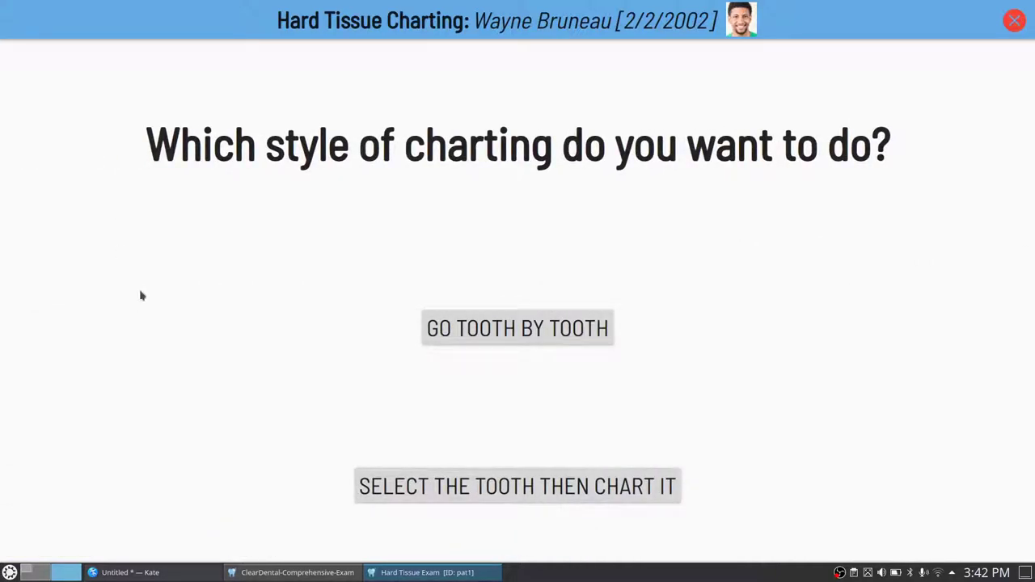
click(450, 328)
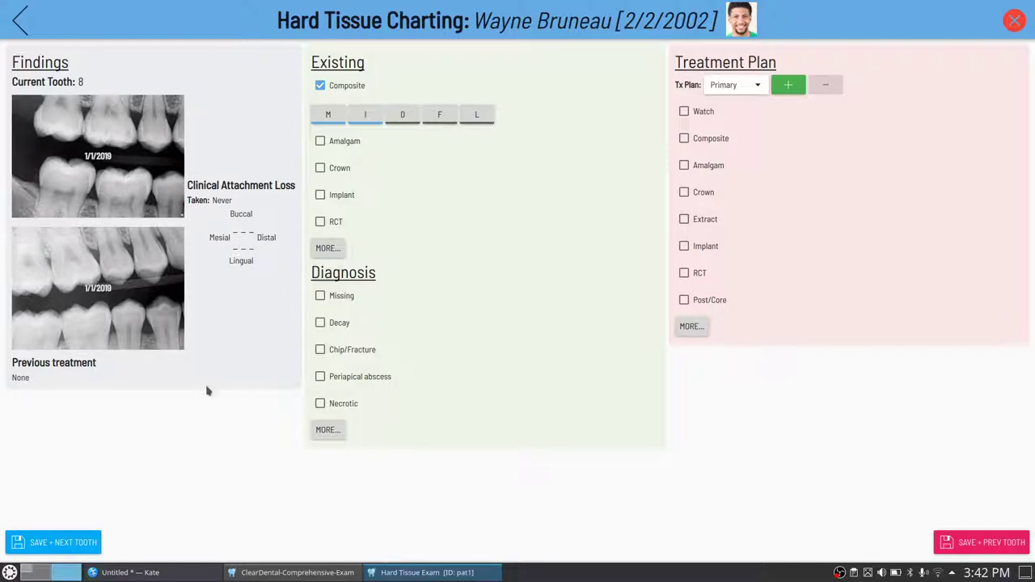
click(978, 548)
click(978, 549)
click(978, 549)
click(978, 549)
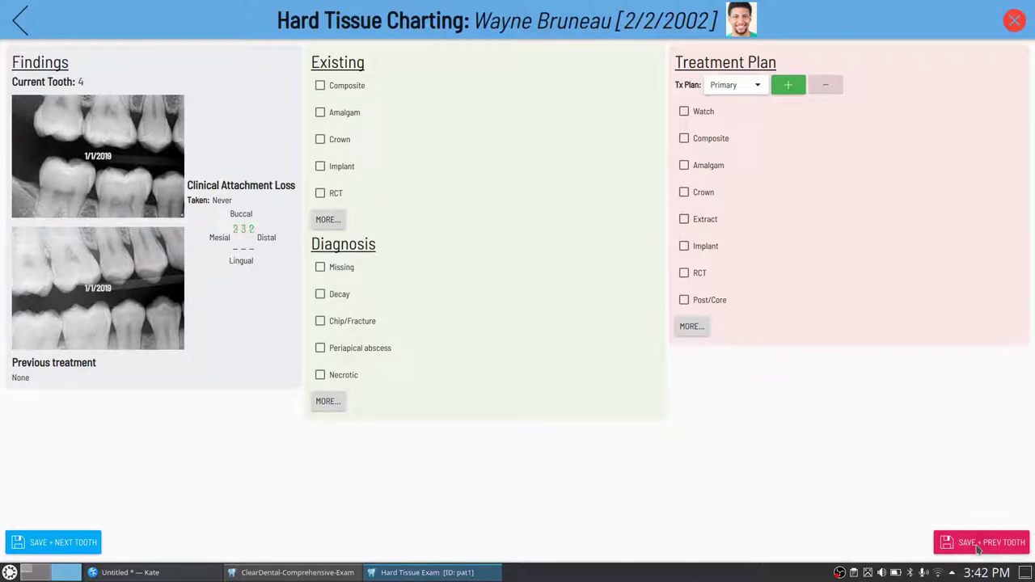
click(979, 549)
click(978, 549)
- Record an existing amalgam on the O surface of tooth 2, and save it while advancing to tooth 3
click(342, 113)
click(366, 144)
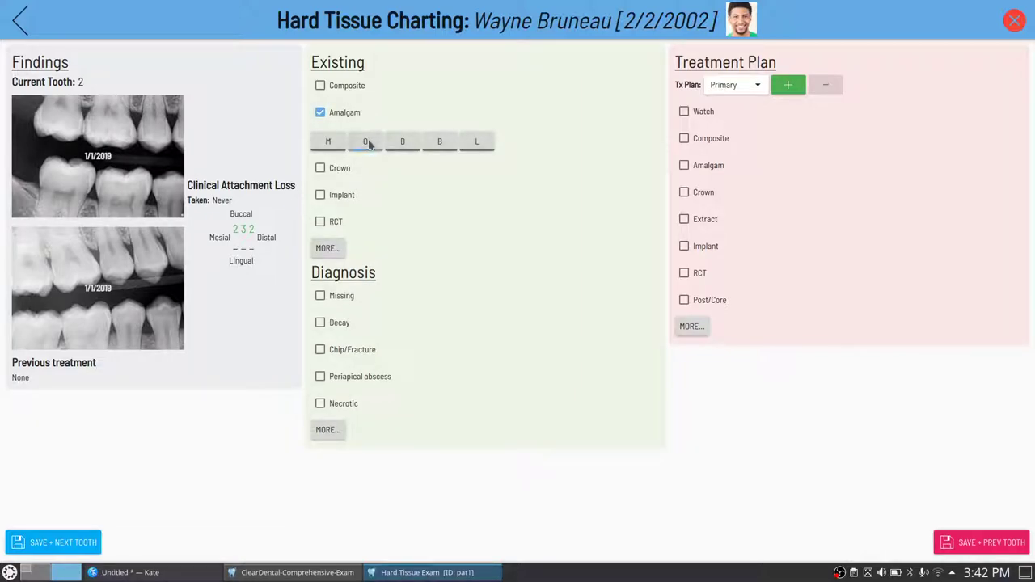
click(67, 544)
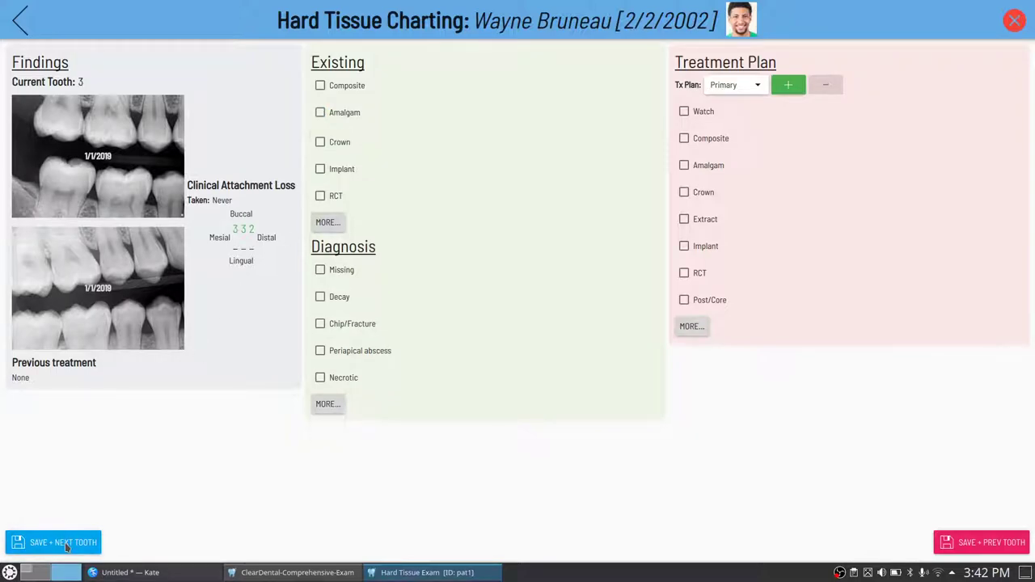
- Record decay on the O surface of tooth 3, plan an O composite for it, and save while advancing to tooth 4
click(343, 296)
click(365, 323)
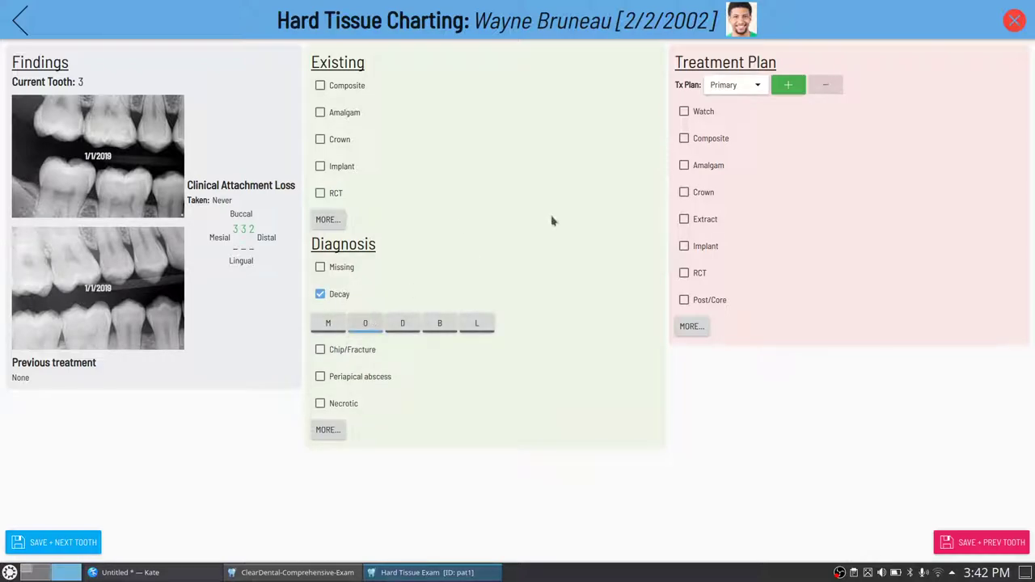
click(717, 143)
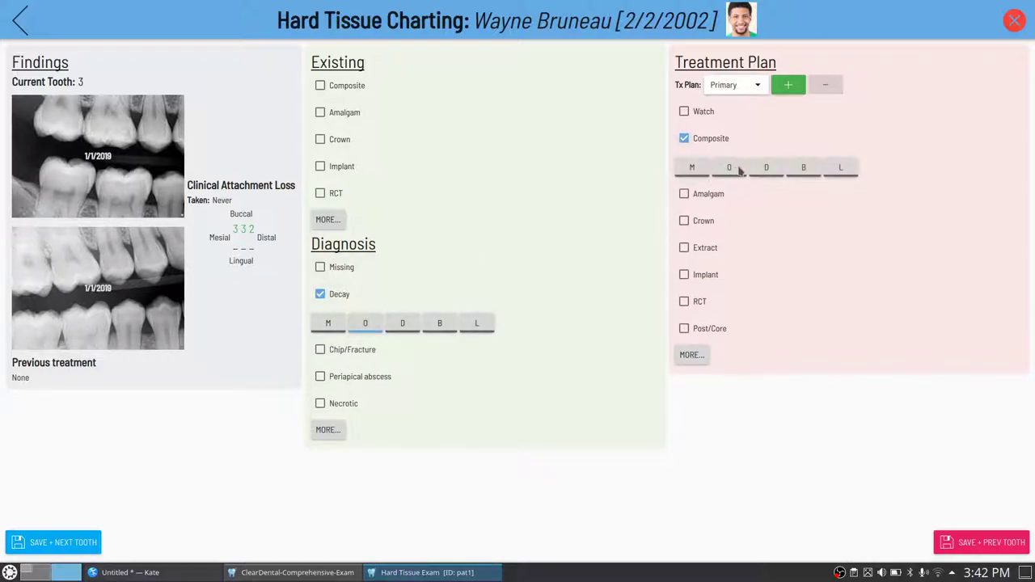
click(729, 171)
click(81, 165)
click(209, 191)
click(77, 543)
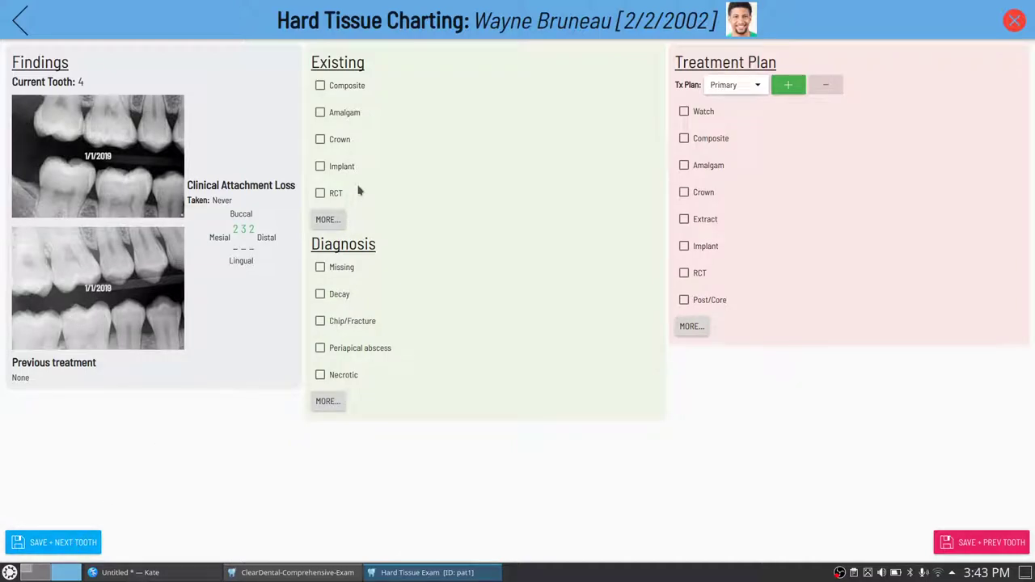
- Record an existing Zir crown on tooth 4, and save it while advancing to tooth 5
click(338, 139)
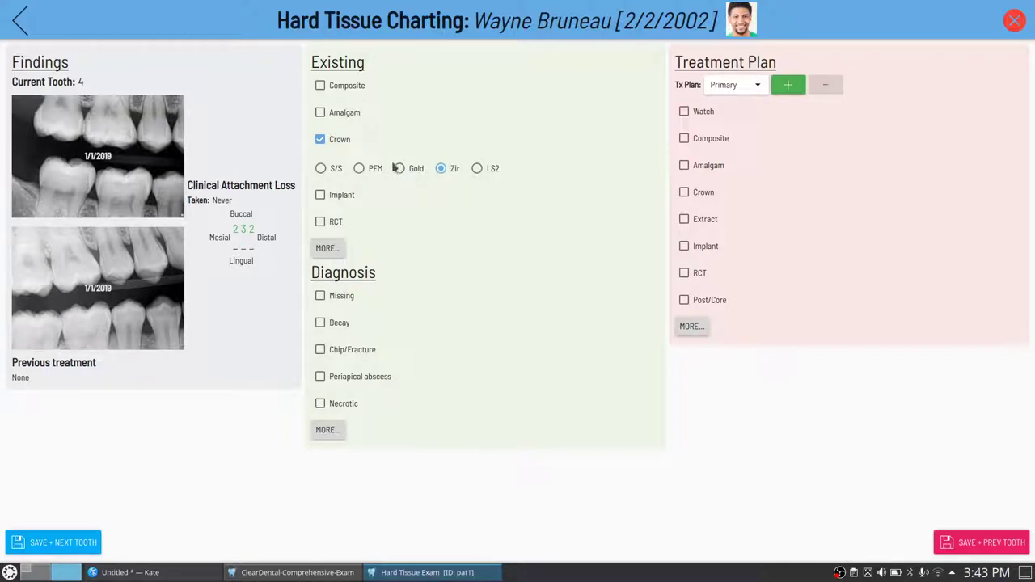
click(322, 168)
click(362, 171)
click(403, 173)
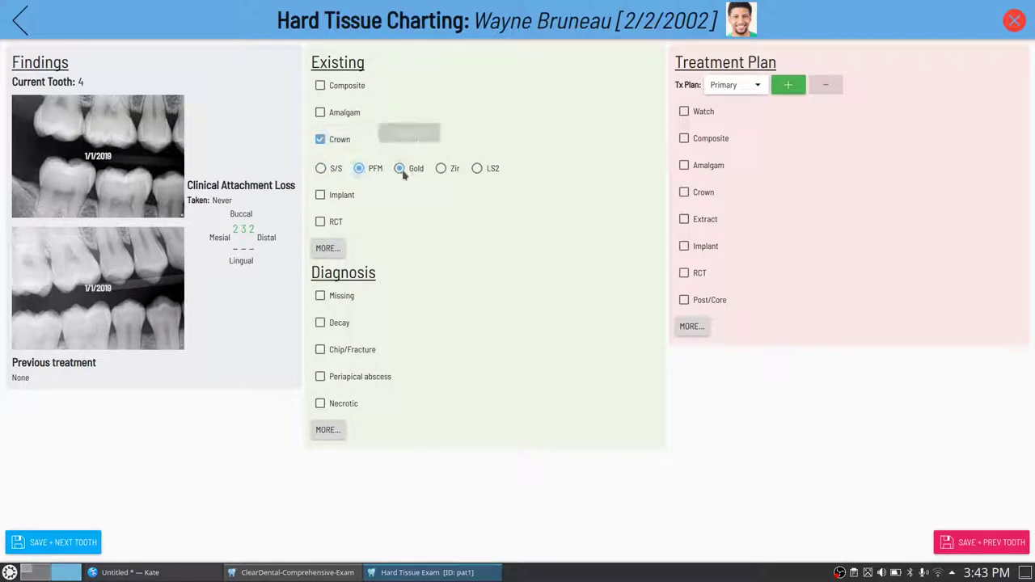
click(441, 171)
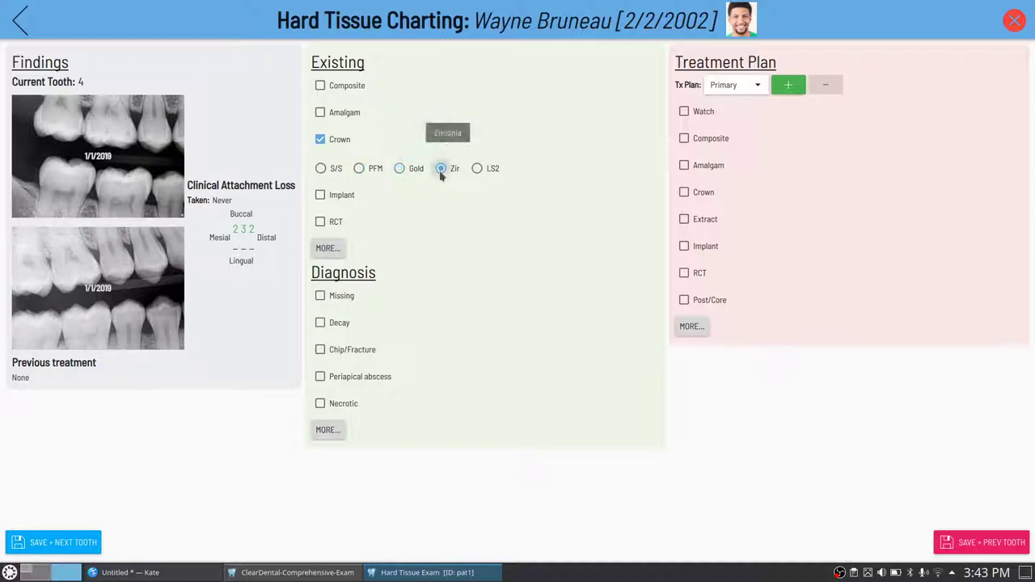
click(477, 169)
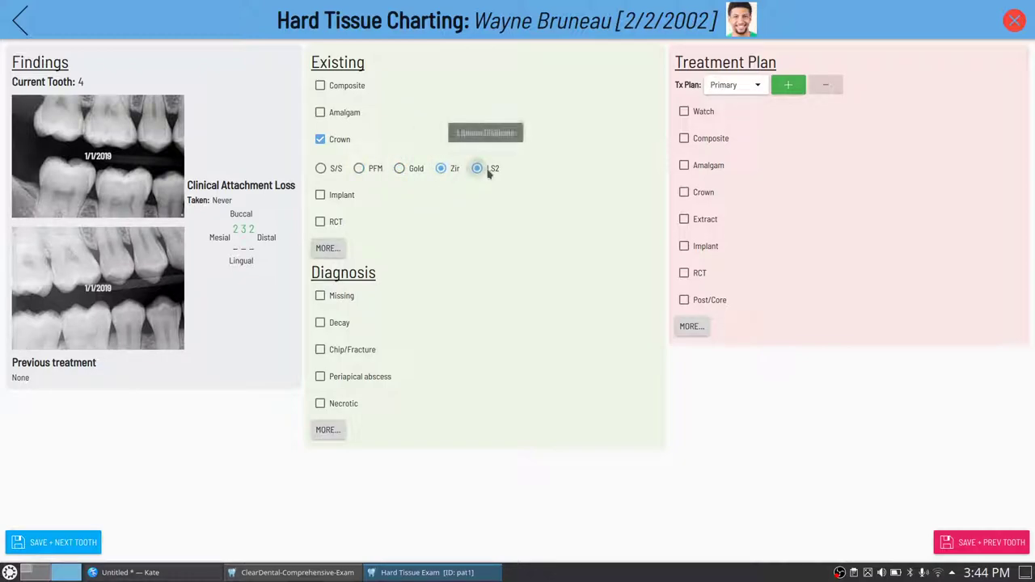
click(441, 170)
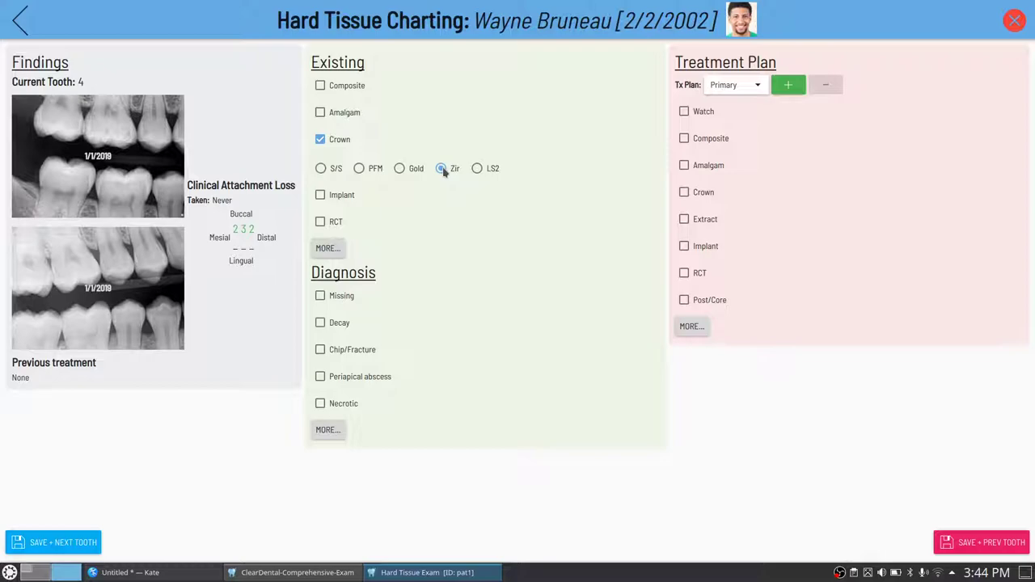
click(84, 546)
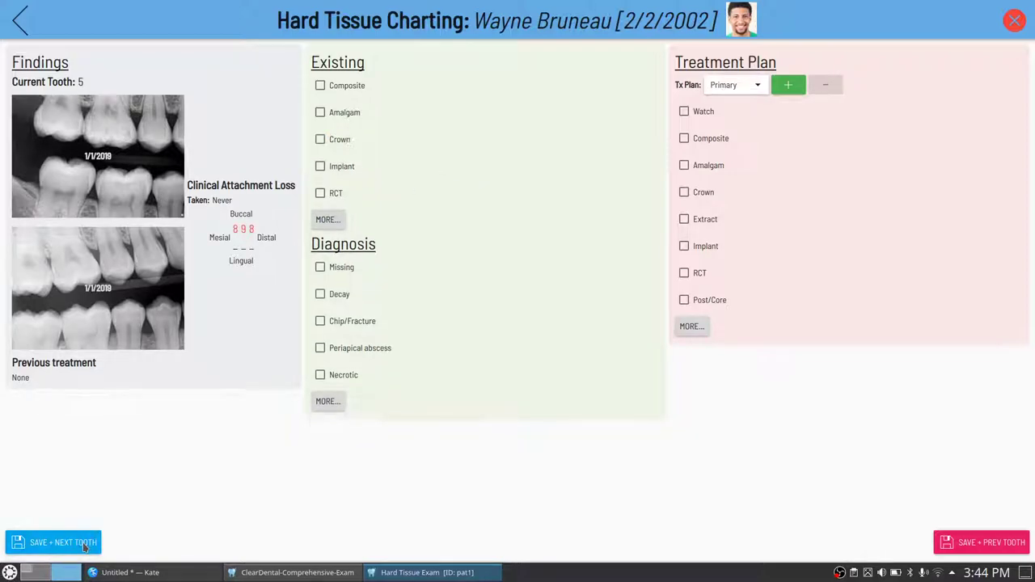
- Close hard tissue charting and the comprehensive exam, and launch Clear.Dental Extraction Testing
click(1015, 22)
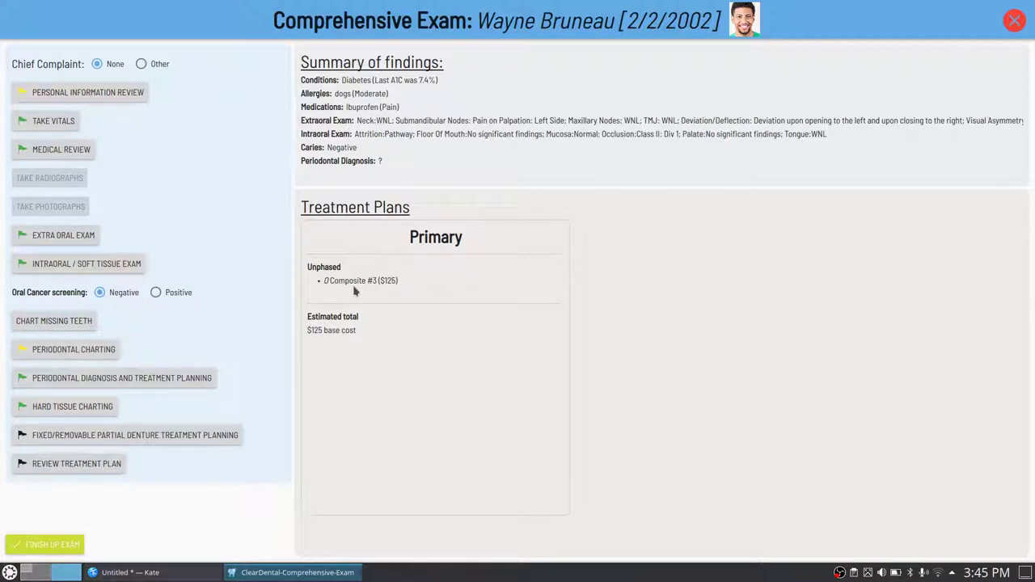
click(1015, 20)
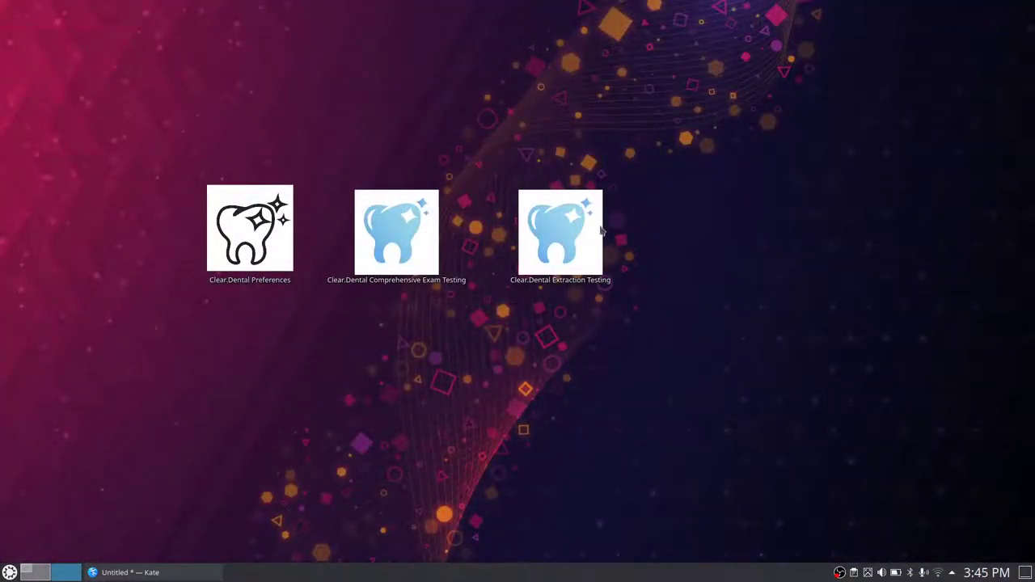
click(573, 243)
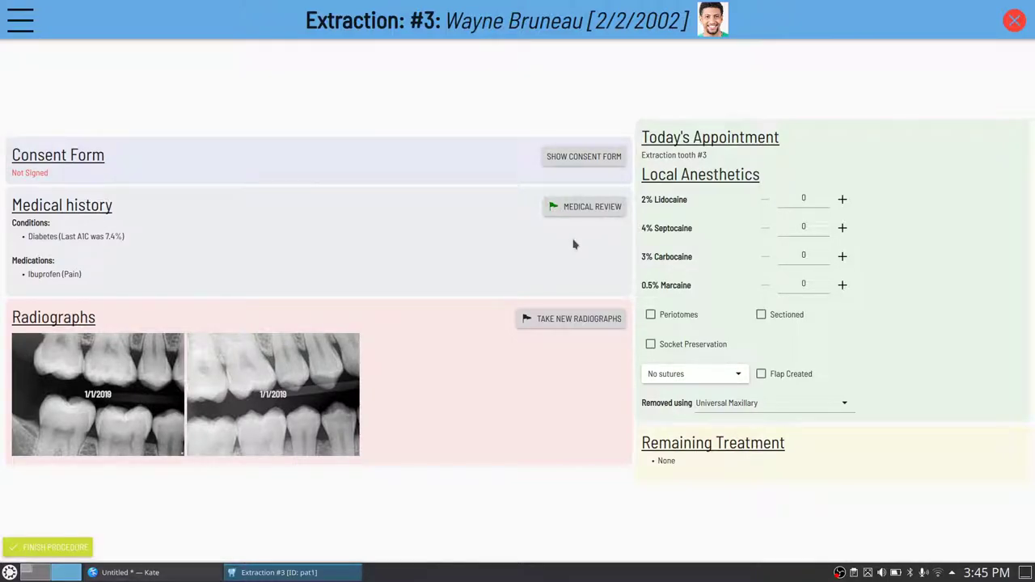
- Sign and complete the extraction consent form, and inspect the second radiograph enlarged before returning to the procedure
click(570, 167)
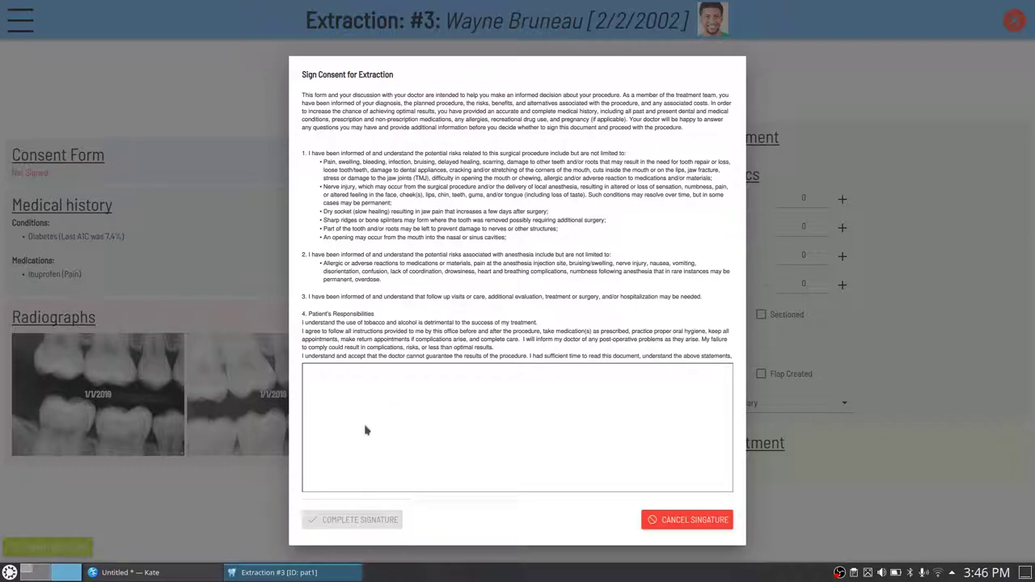
mouse_move(364, 423)
mouse_down()
mouse_move(368, 440)
mouse_move(408, 418)
mouse_move(491, 450)
mouse_move(573, 427)
mouse_up()
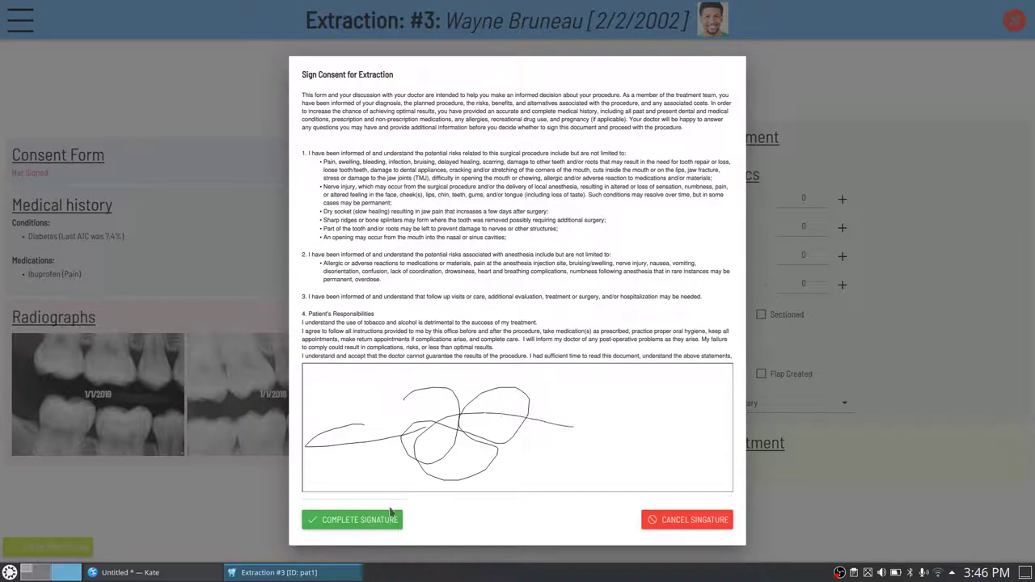
click(366, 522)
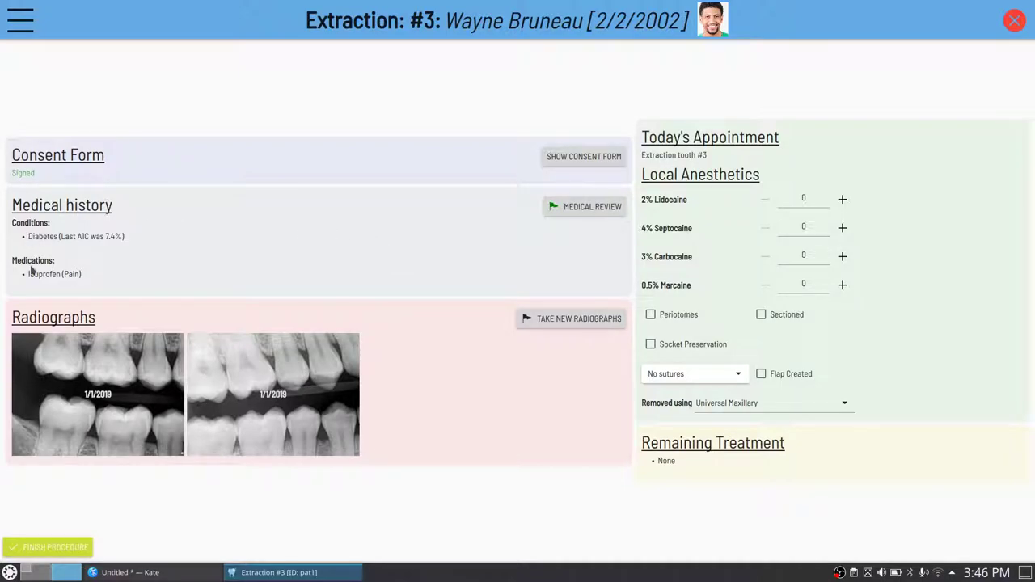
click(285, 343)
click(287, 340)
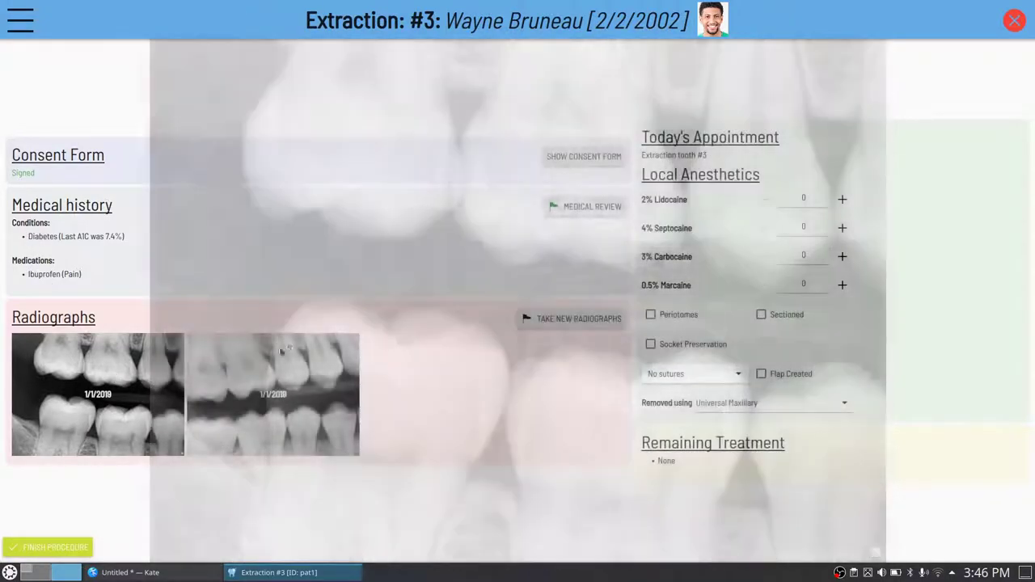
click(241, 385)
click(240, 385)
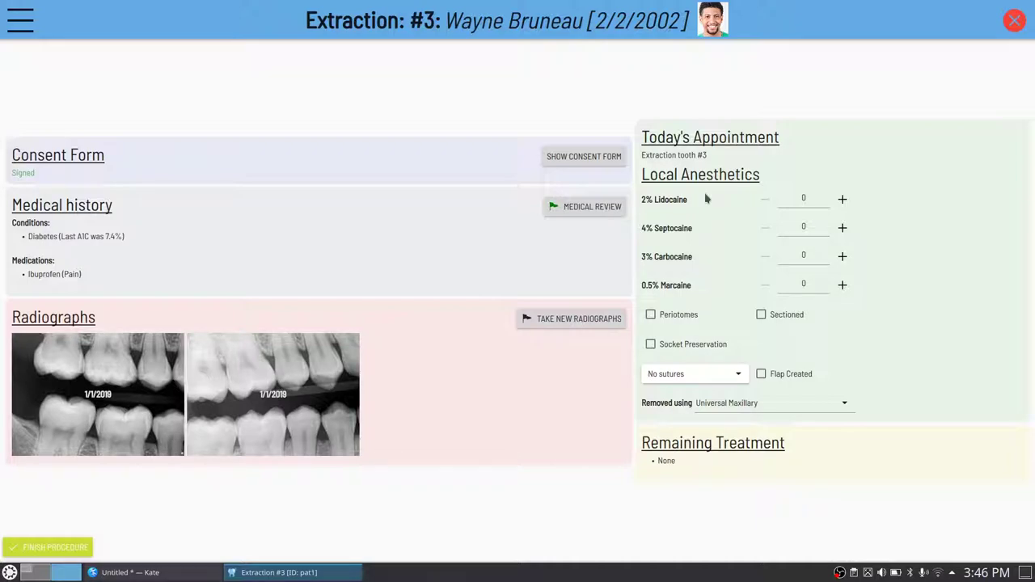
- Record 3 units of 4% Septocaine as the local anesthetic and add socket preservation to the extraction
click(842, 228)
click(842, 229)
click(842, 229)
click(704, 346)
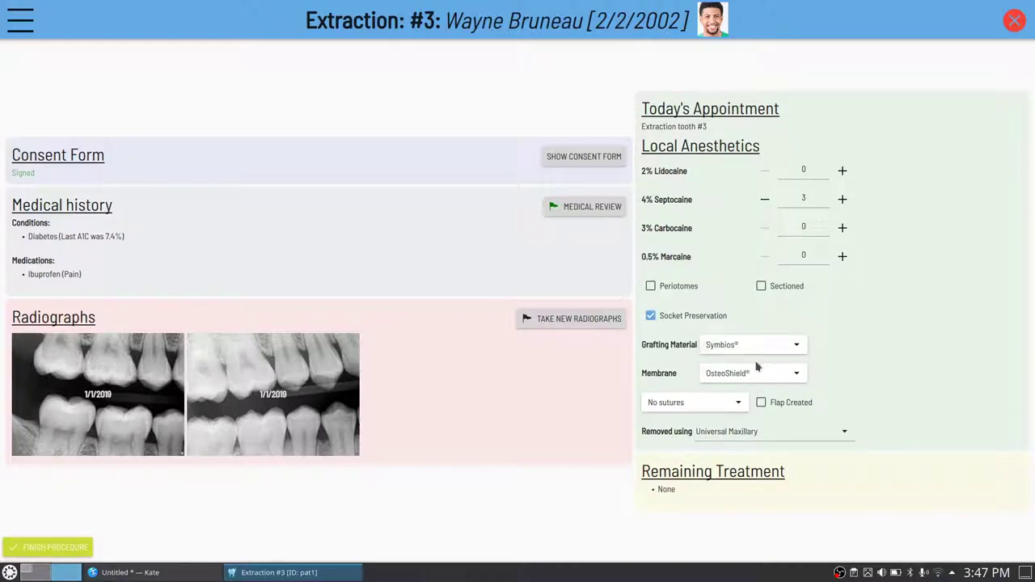
- Try Bio-Oss Collagen as the grafting material, restore Symbios, and look through the suture, flap and removal instrument options
click(737, 350)
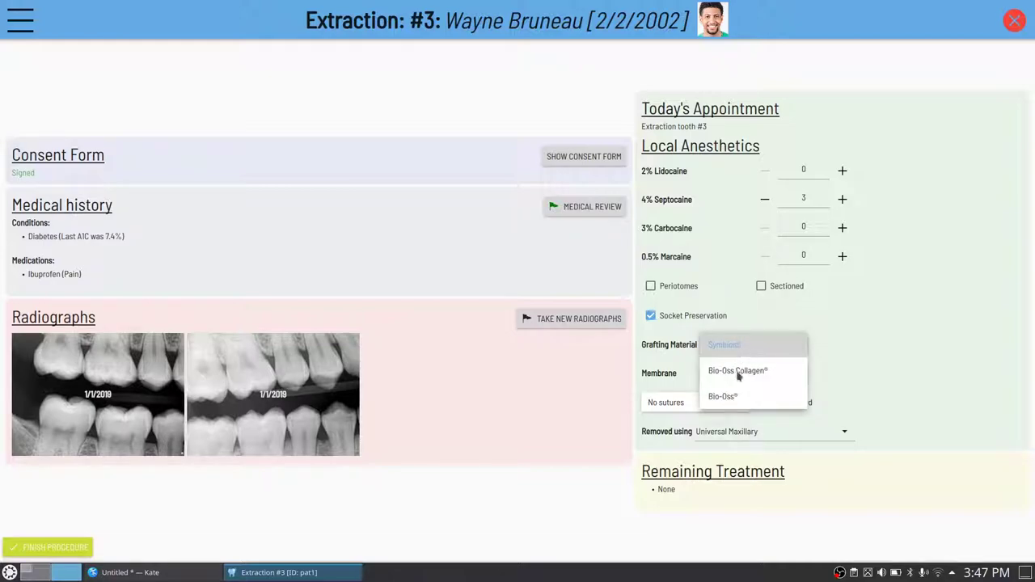
click(737, 372)
click(737, 349)
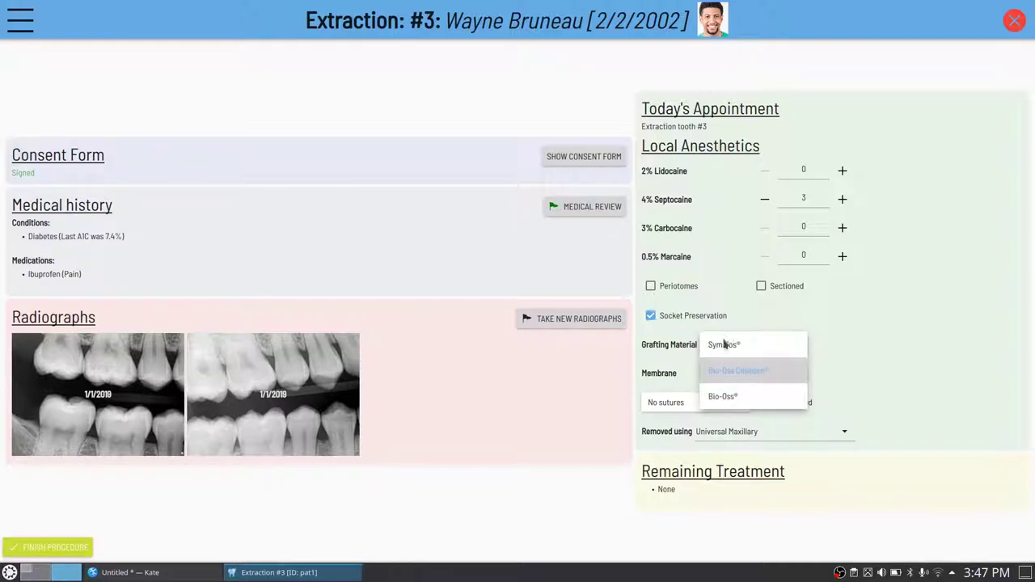
click(724, 343)
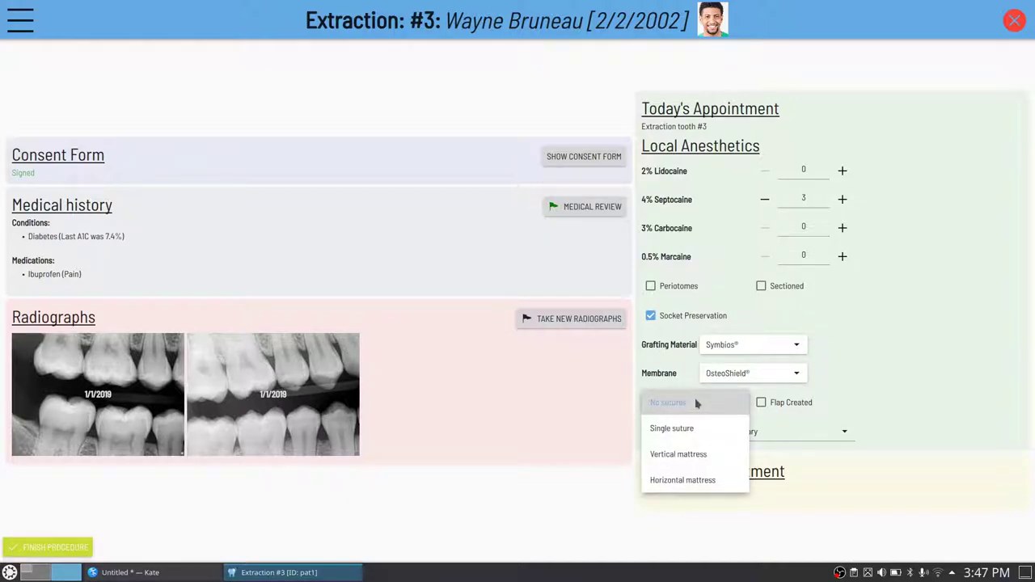
click(696, 403)
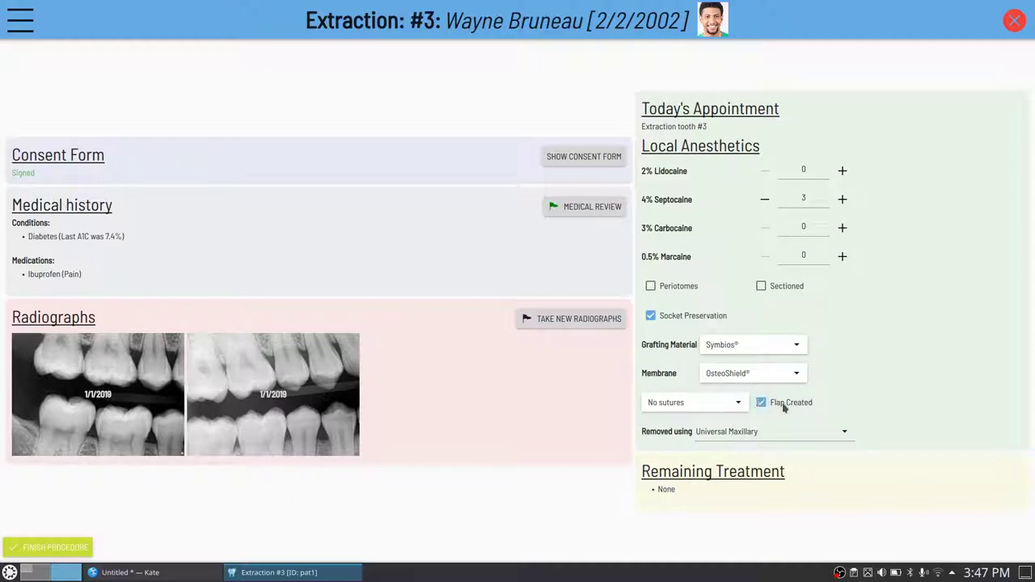
click(844, 435)
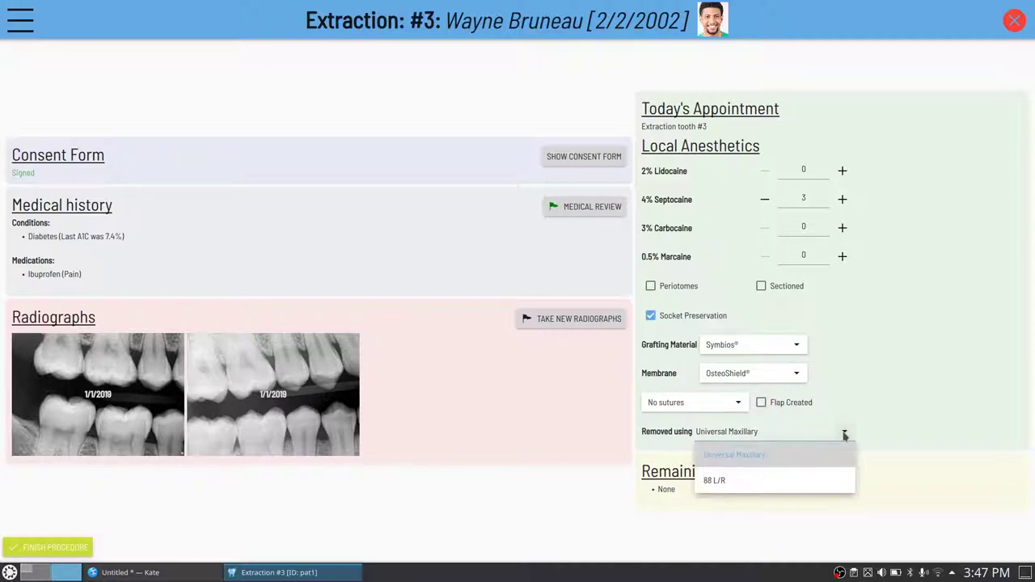
click(845, 435)
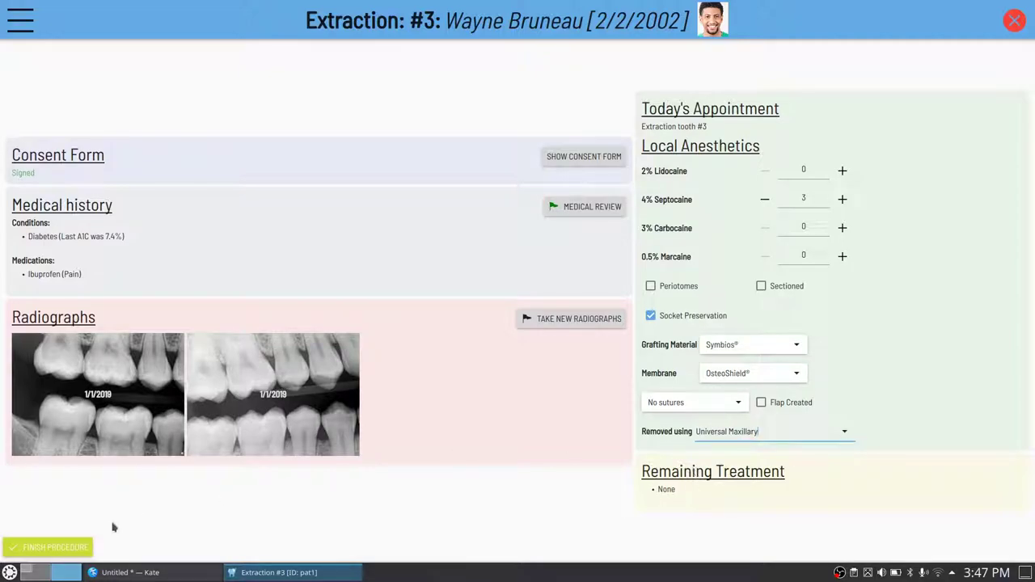
- Begin finishing the procedure with printed post-operative instructions, mark it as well tolerated by the patient, and start a new prescription
click(86, 550)
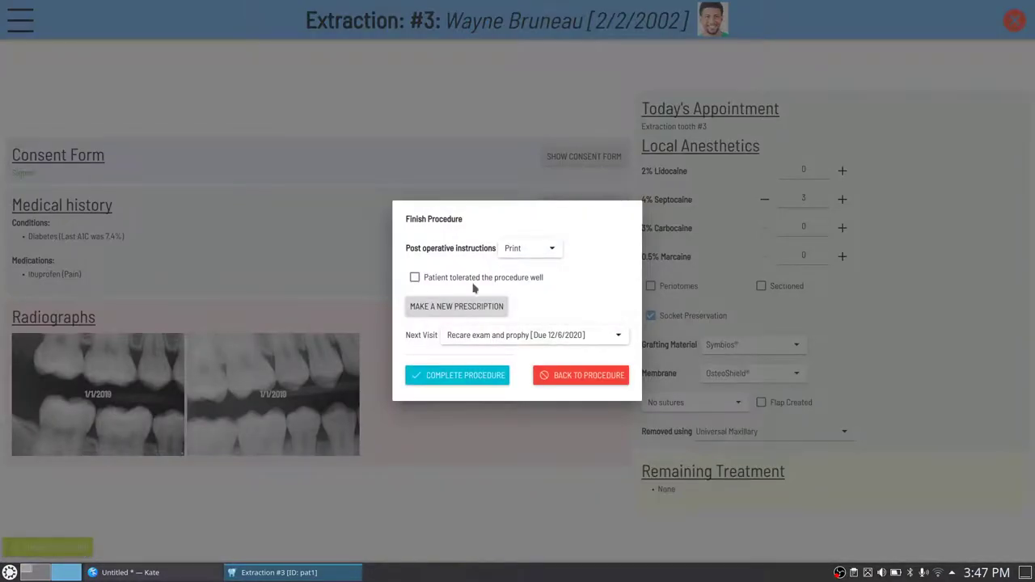
click(548, 257)
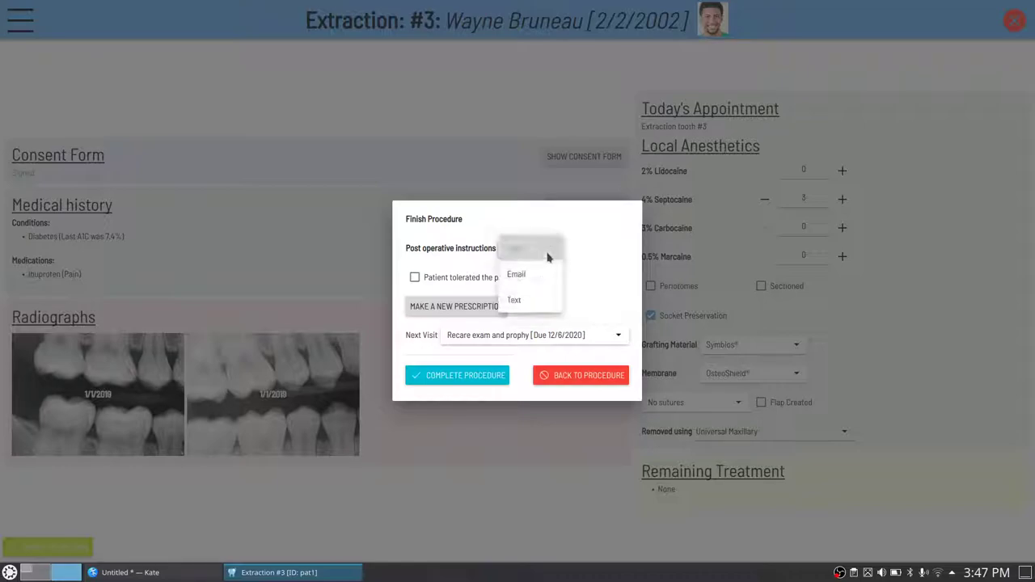
click(532, 256)
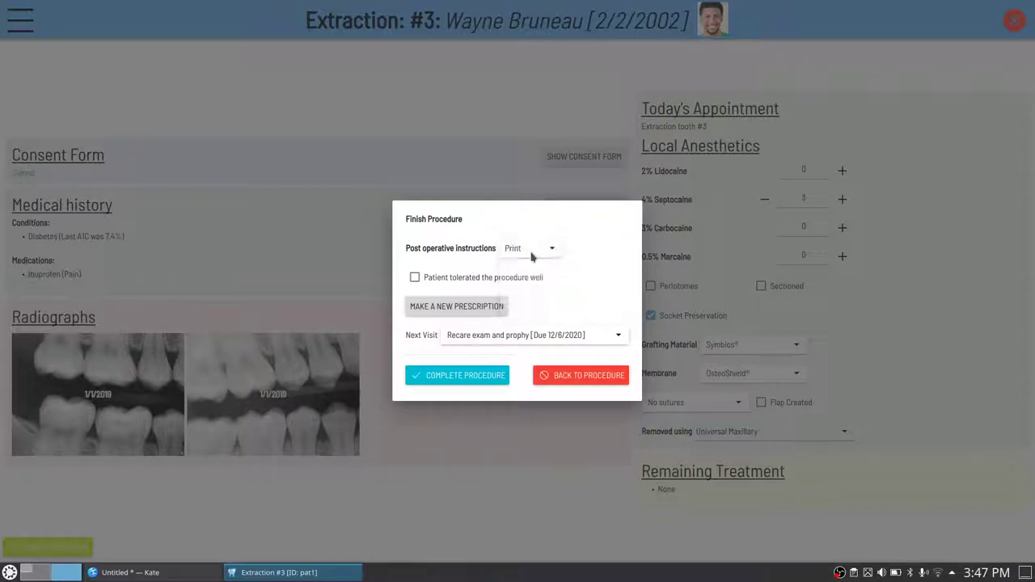
click(510, 282)
click(466, 309)
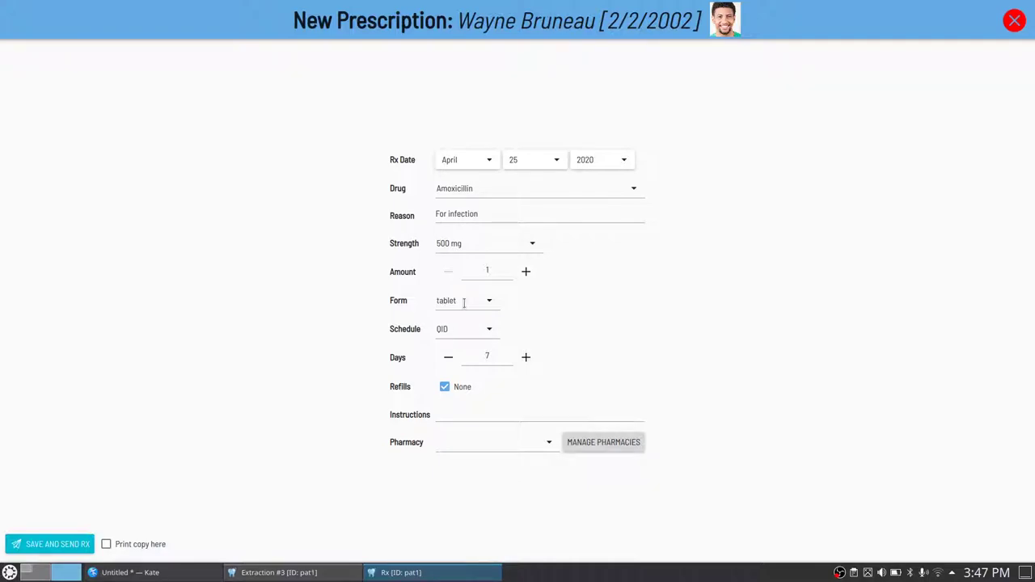
- Try Clindamycin, Amoxicillin/Clavulanate and Vicodin as the prescribed drug to compare their preset dosing
click(633, 190)
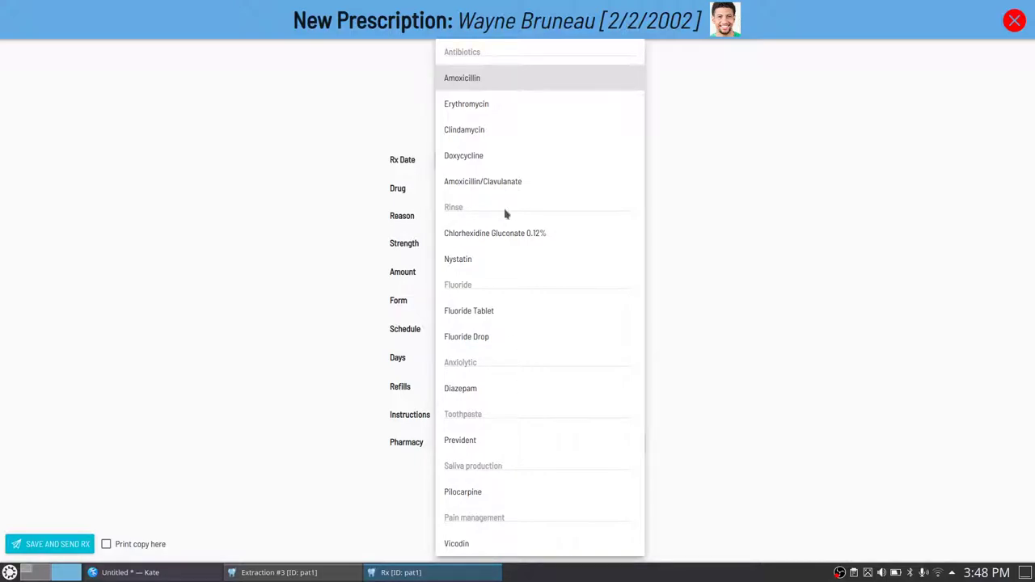
click(477, 134)
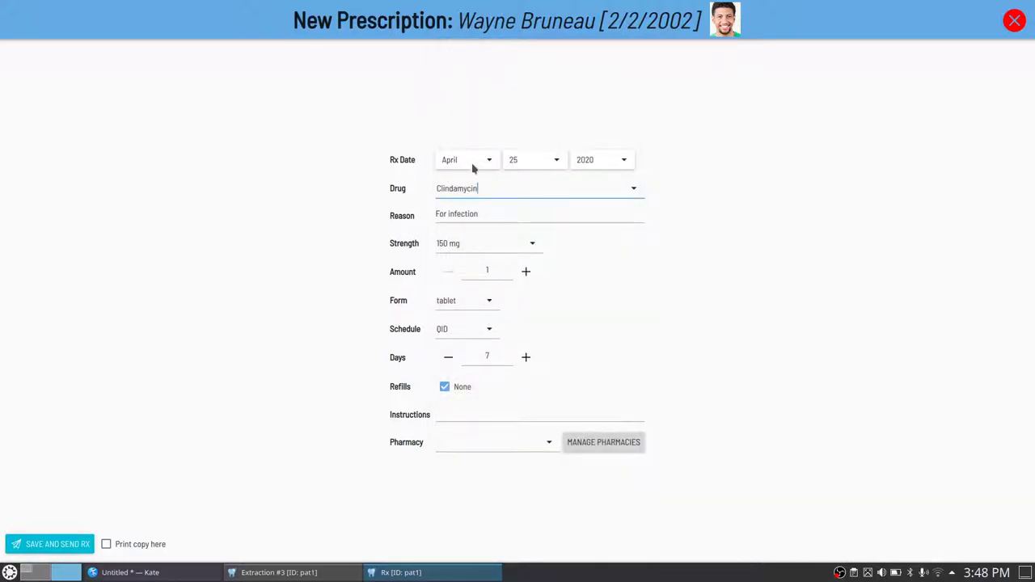
click(465, 213)
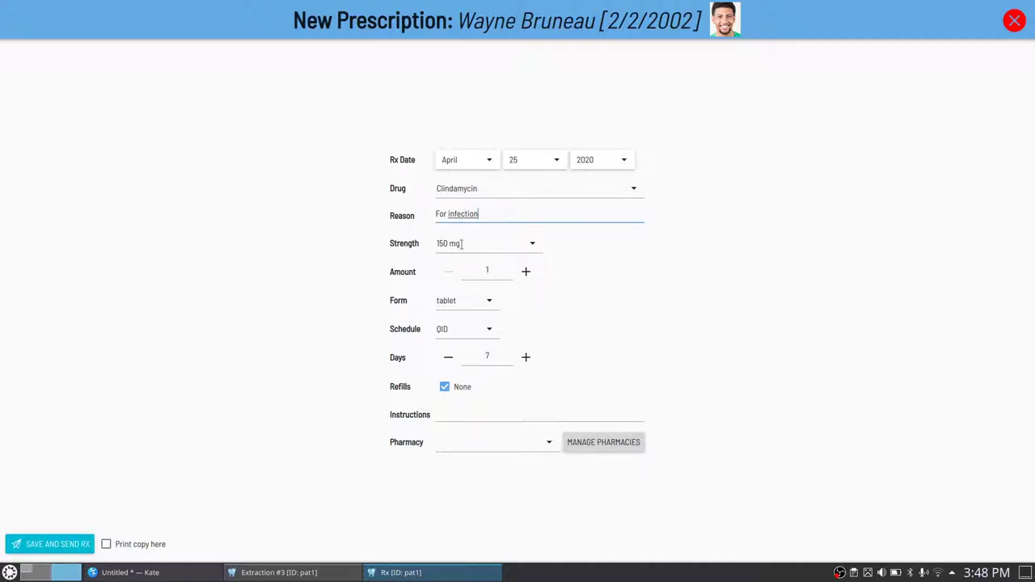
click(462, 244)
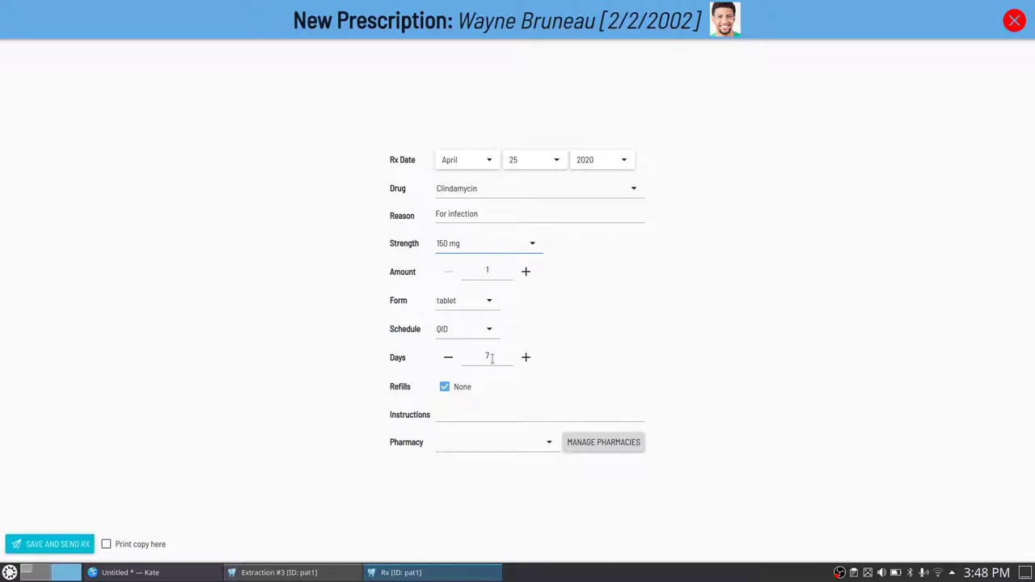
click(636, 189)
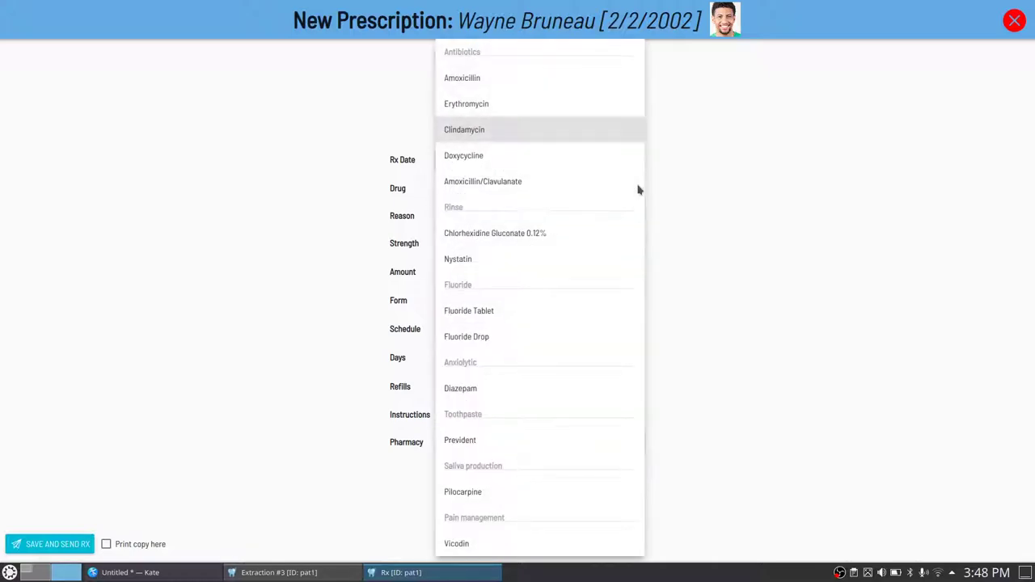
click(509, 182)
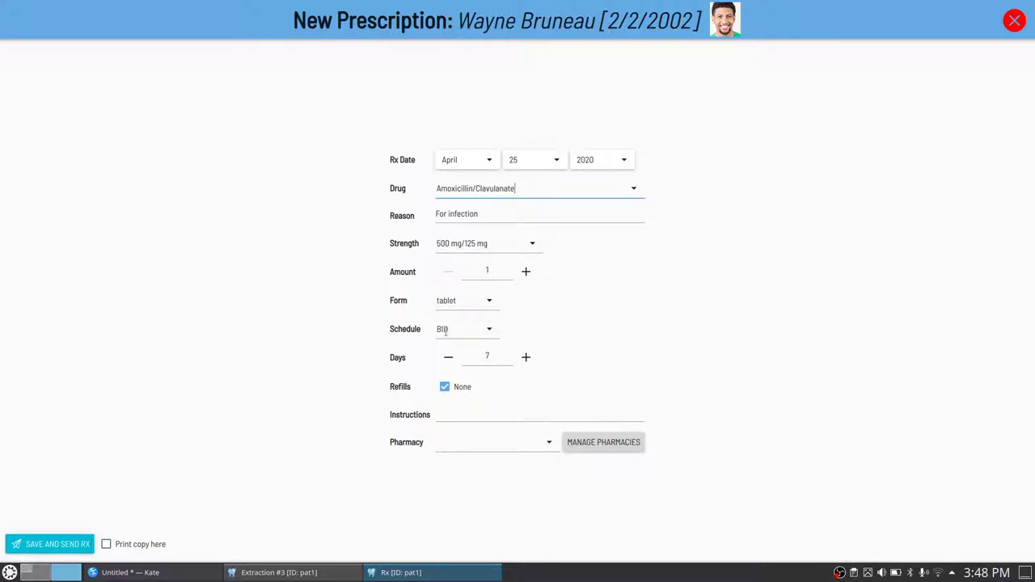
click(633, 191)
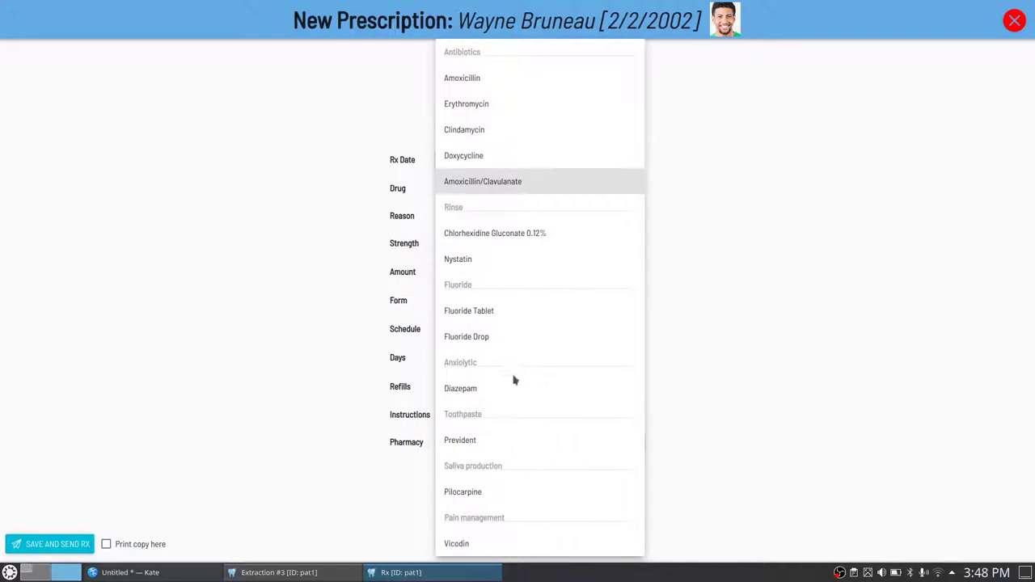
click(457, 543)
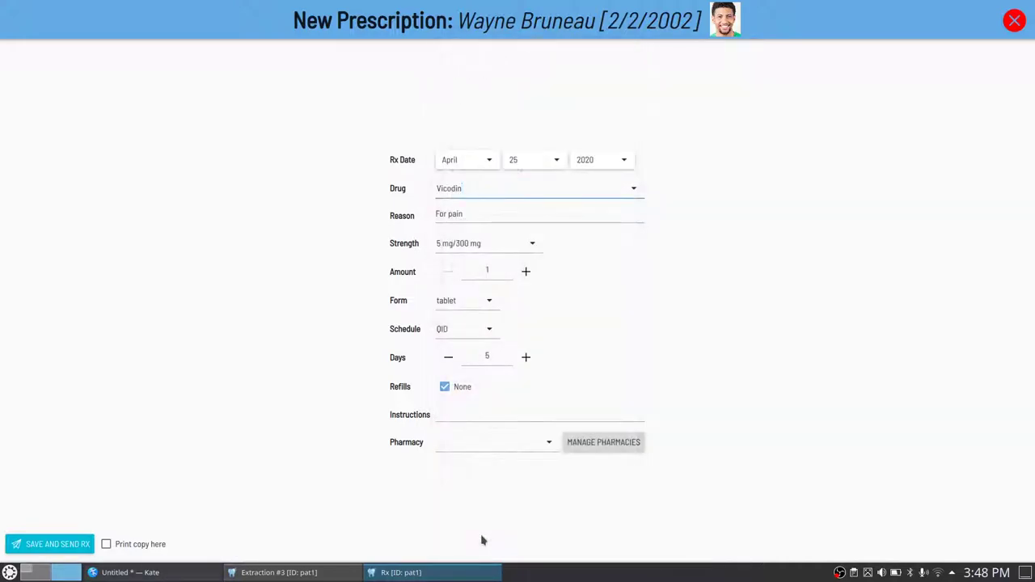
- Prescribe Clindamycin, save and send the prescription, and complete the extraction procedure
click(635, 193)
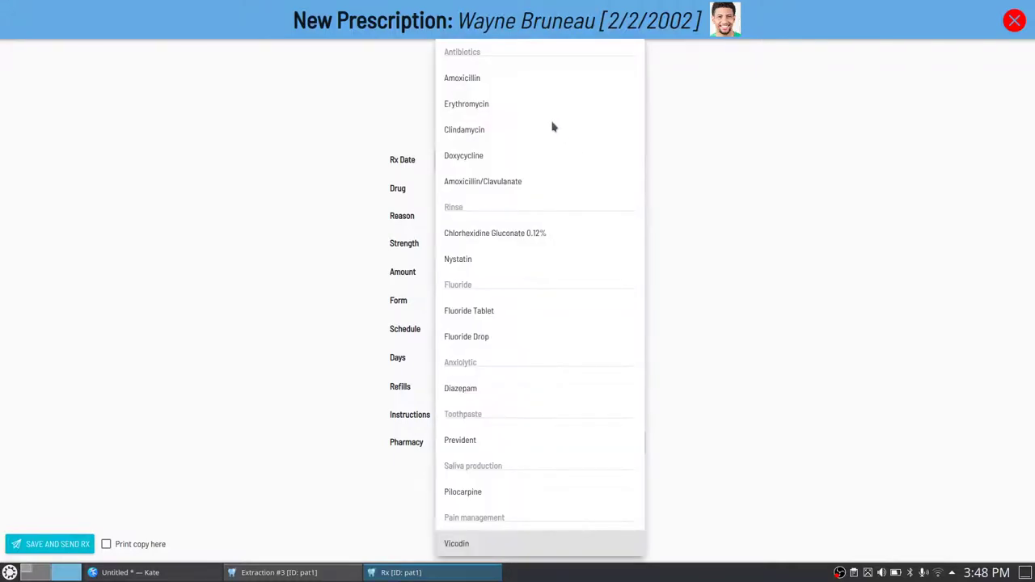
click(478, 135)
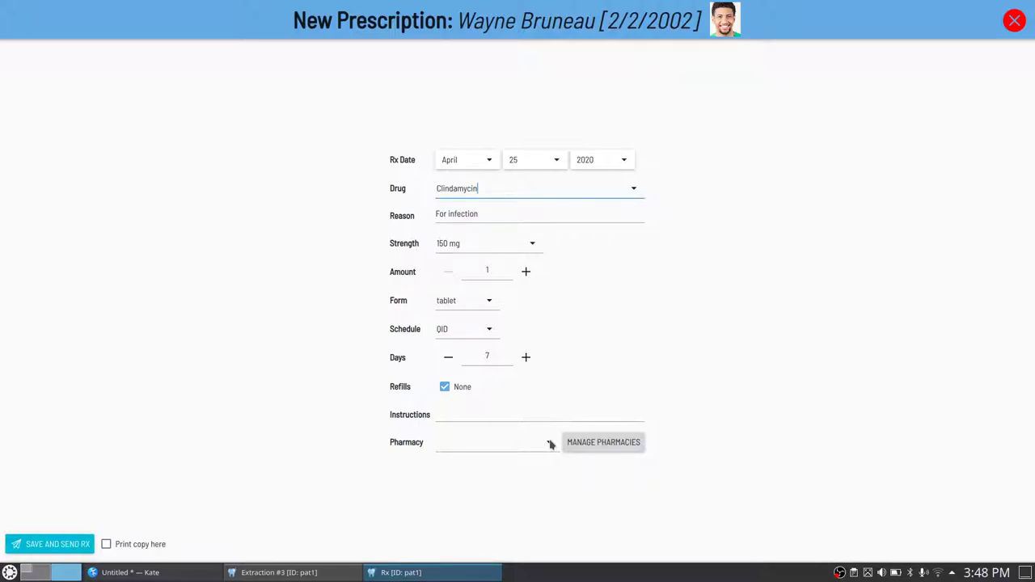
click(55, 544)
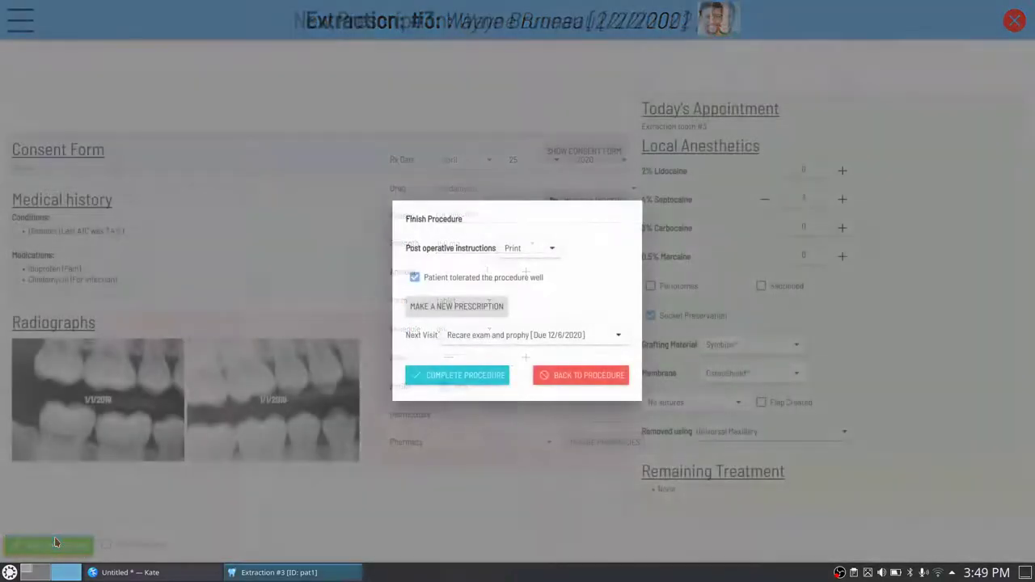
click(455, 373)
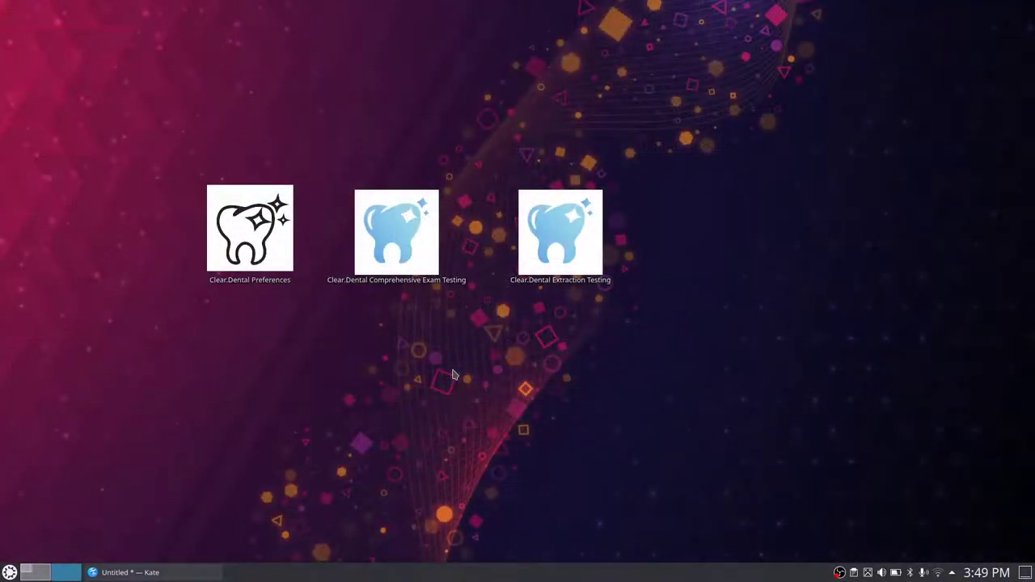